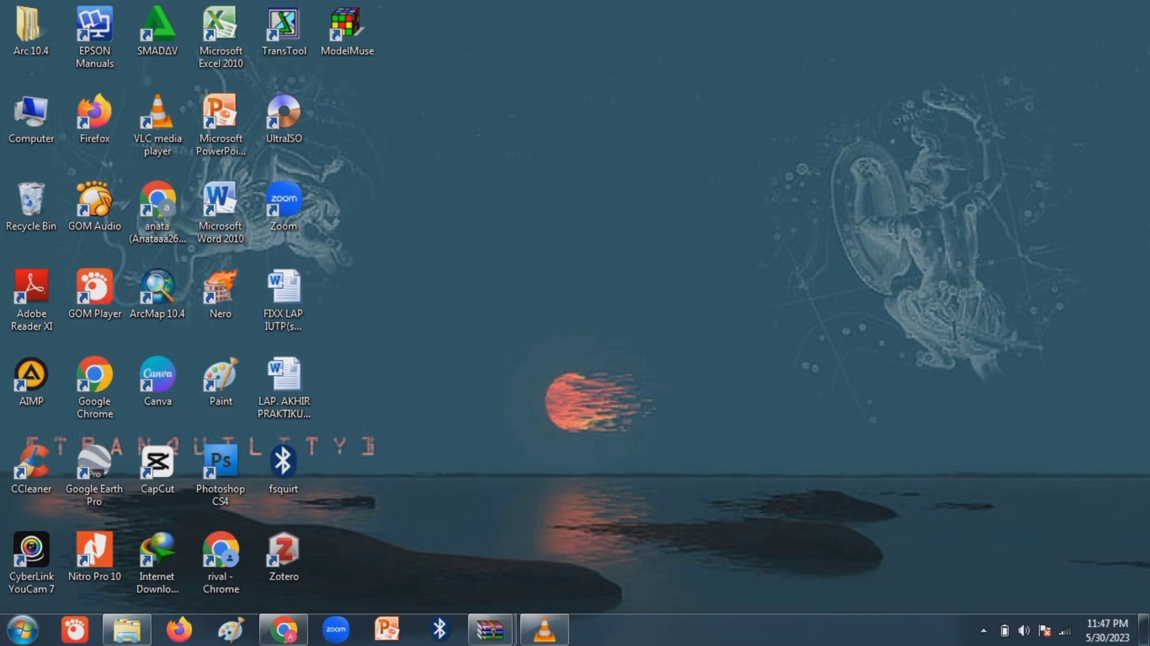
# Launch ModelMuse and choose to create a new MODFLOW model.
pyautogui.click(24, 631)
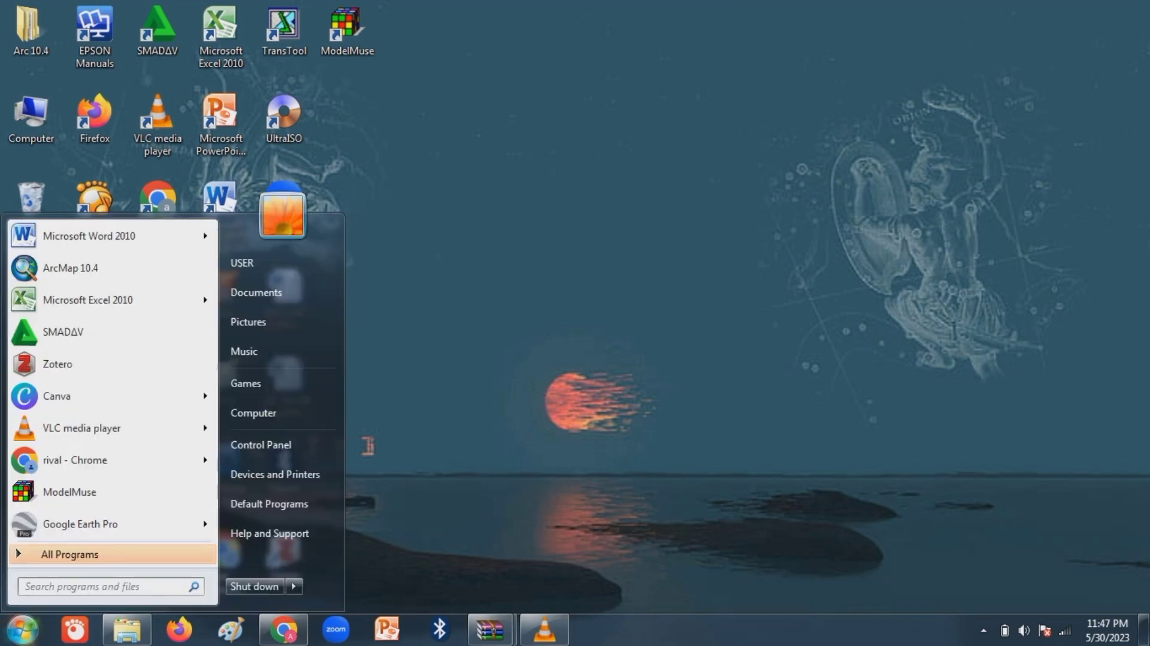
pyautogui.press('Up')
pyautogui.press('Up')
pyautogui.click(91, 493)
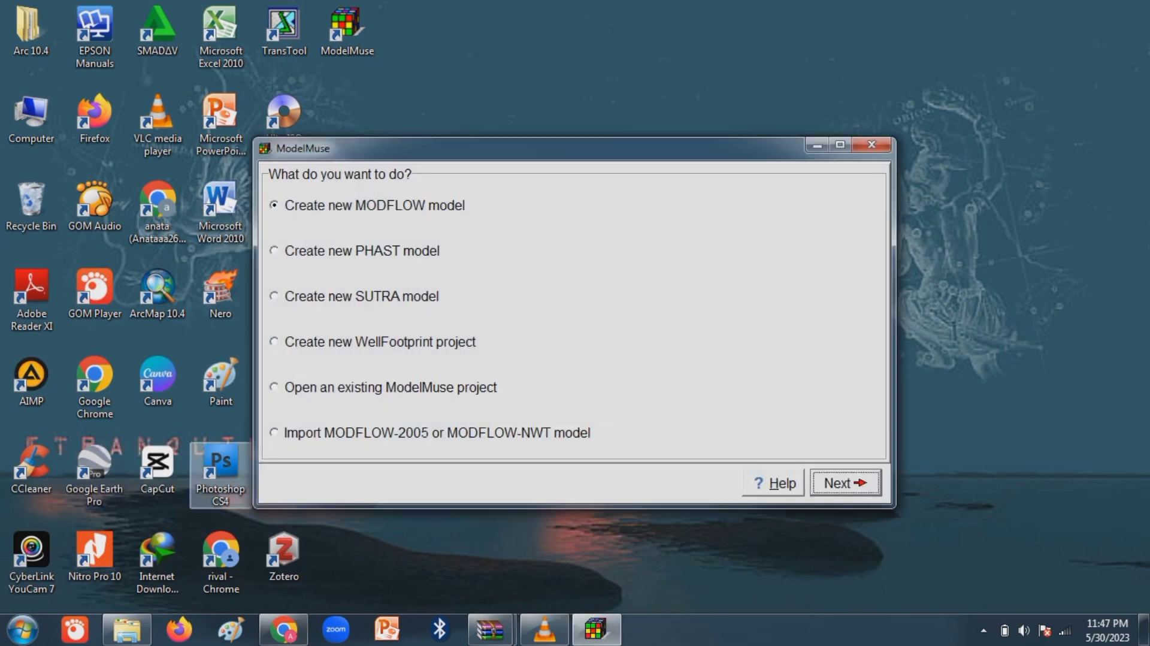
pyautogui.click(275, 205)
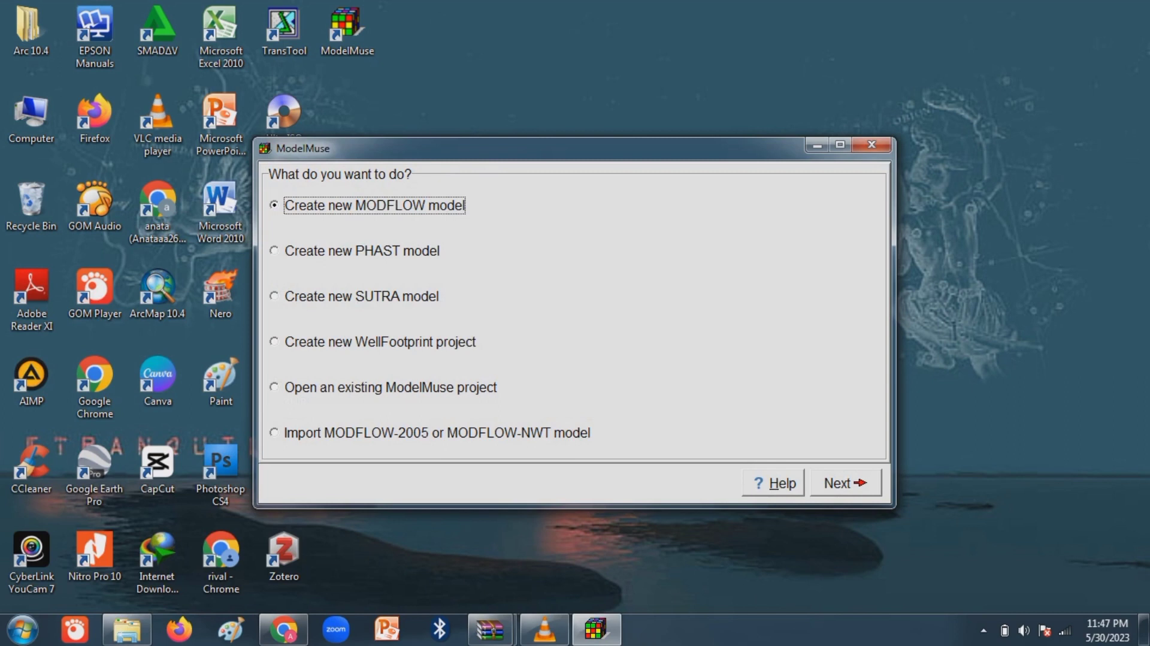
pyautogui.press('Return')
# Set the model's projection to EPSG code 32718 and continue to the initial grid setup.
pyautogui.click(443, 421)
pyautogui.write('32718')
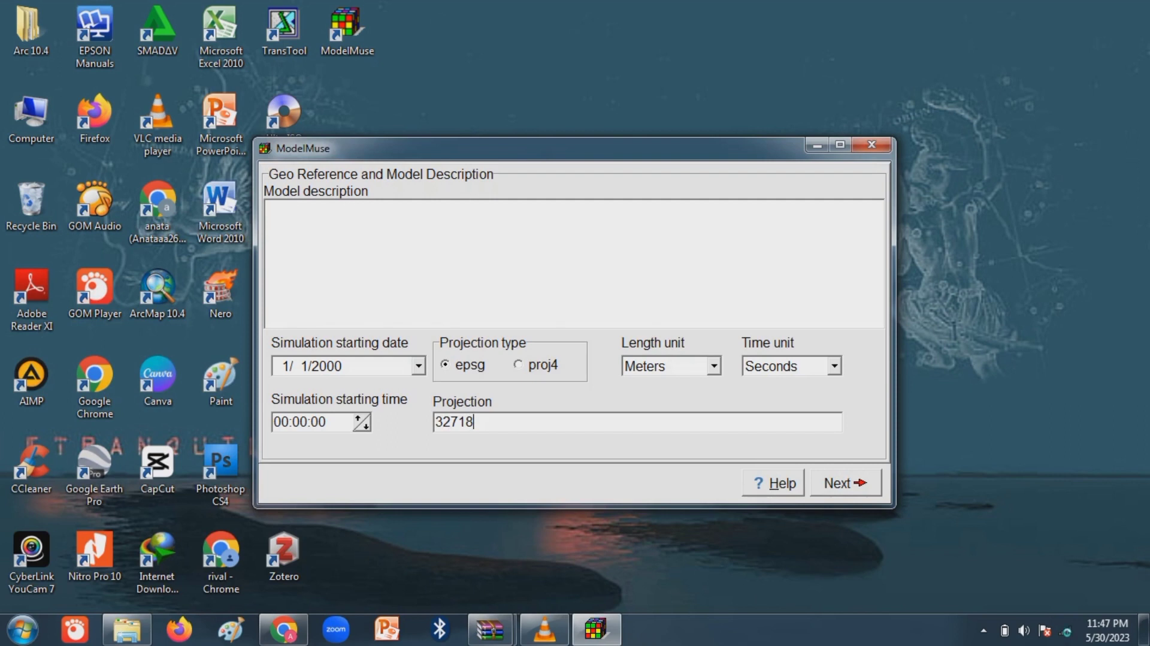
pyautogui.press('Return')
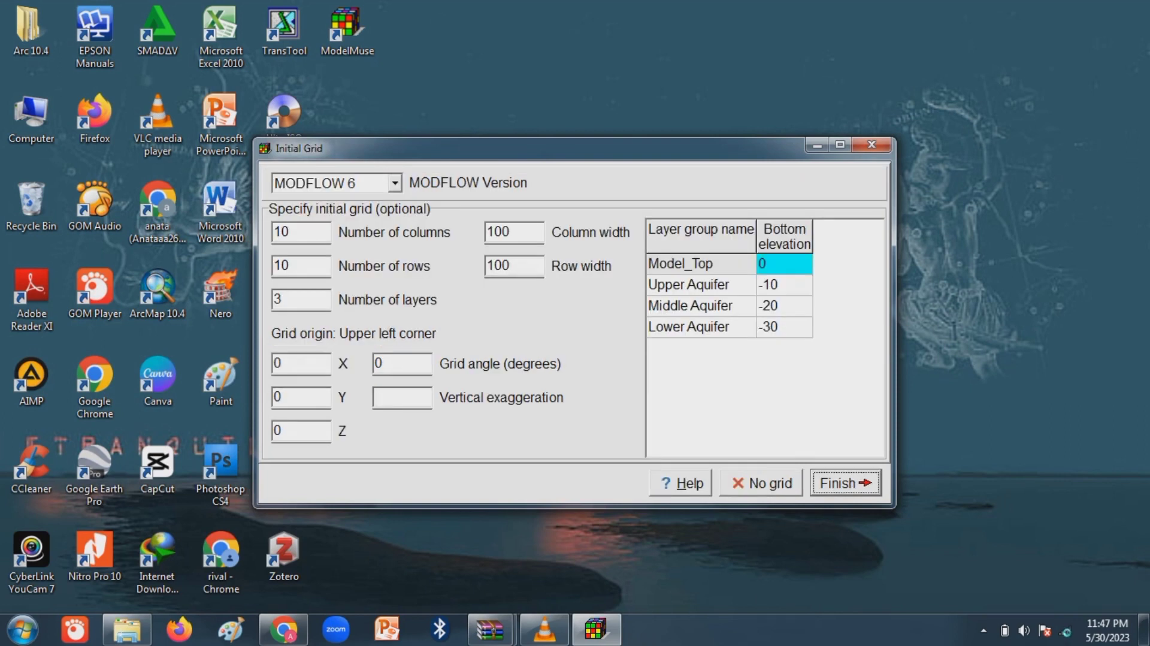
# Define the initial grid with 15 columns, 15 rows and 5 layers.
pyautogui.doubleClick(282, 232)
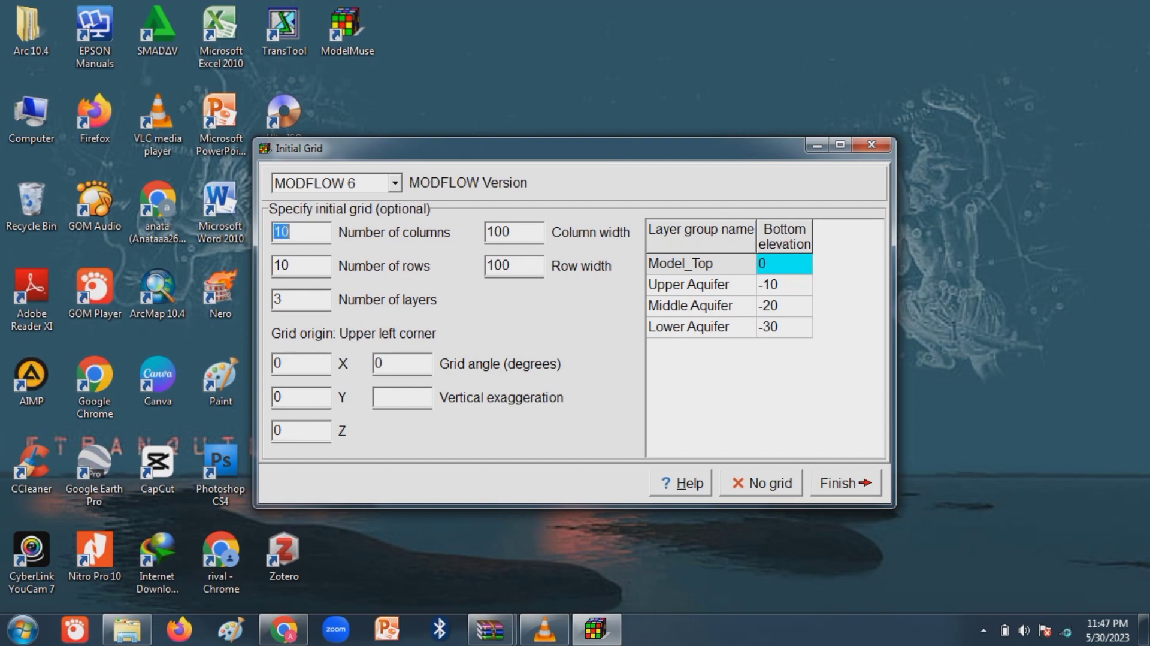
pyautogui.write('15')
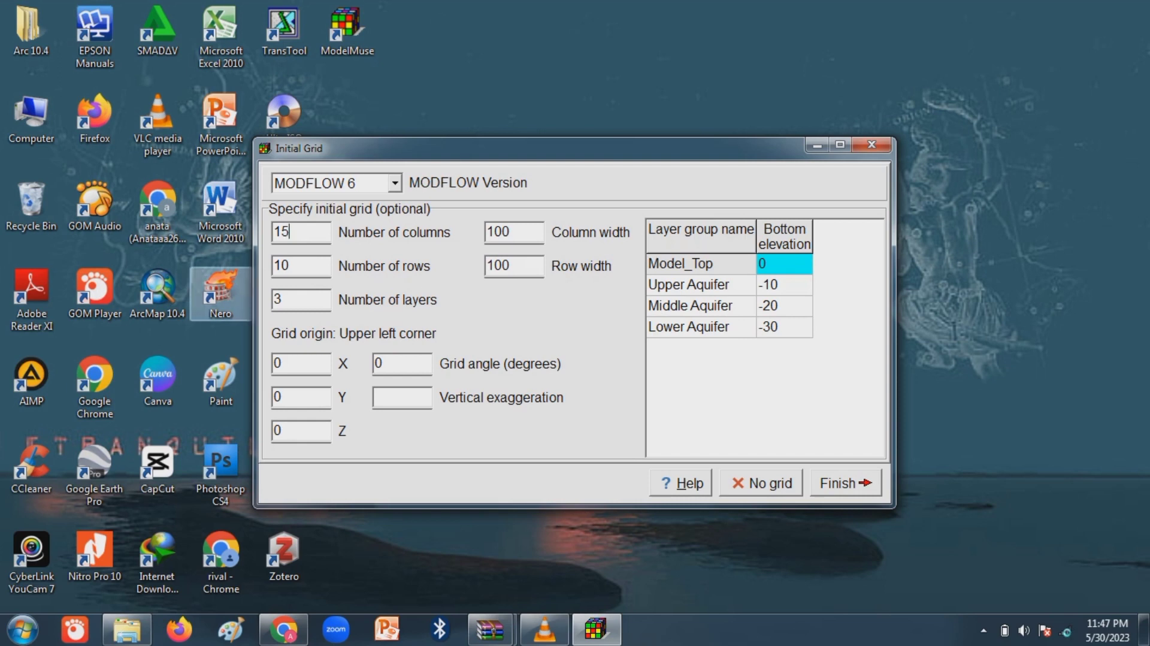
pyautogui.press('Tab')
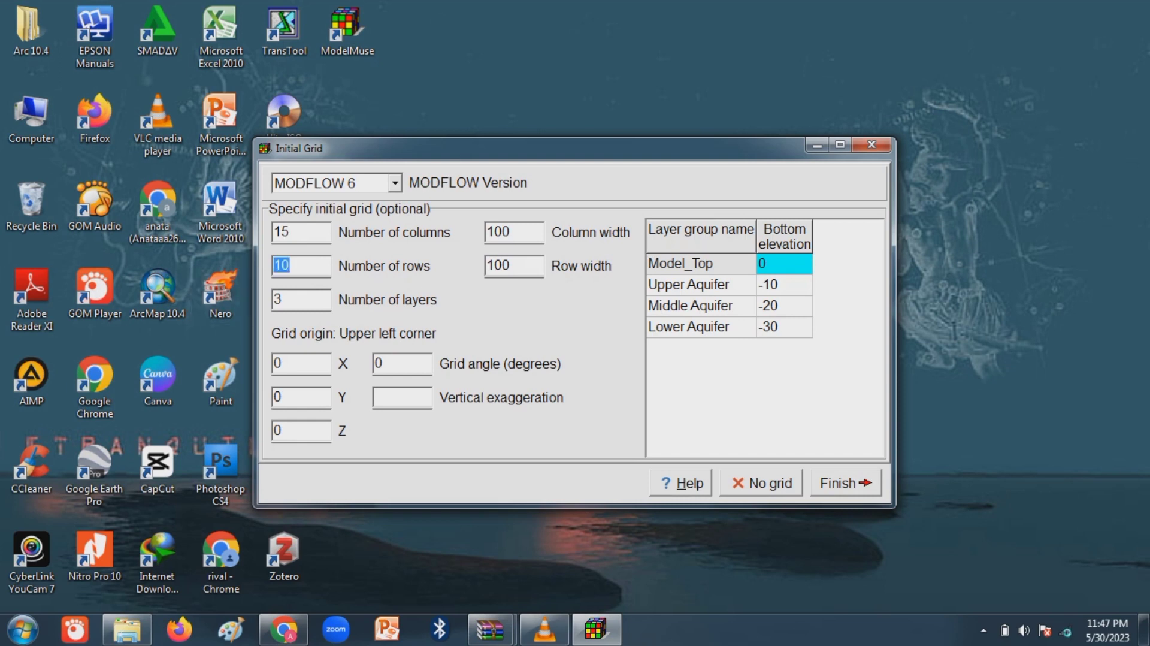
pyautogui.write('15')
pyautogui.press('Tab')
pyautogui.write('5')
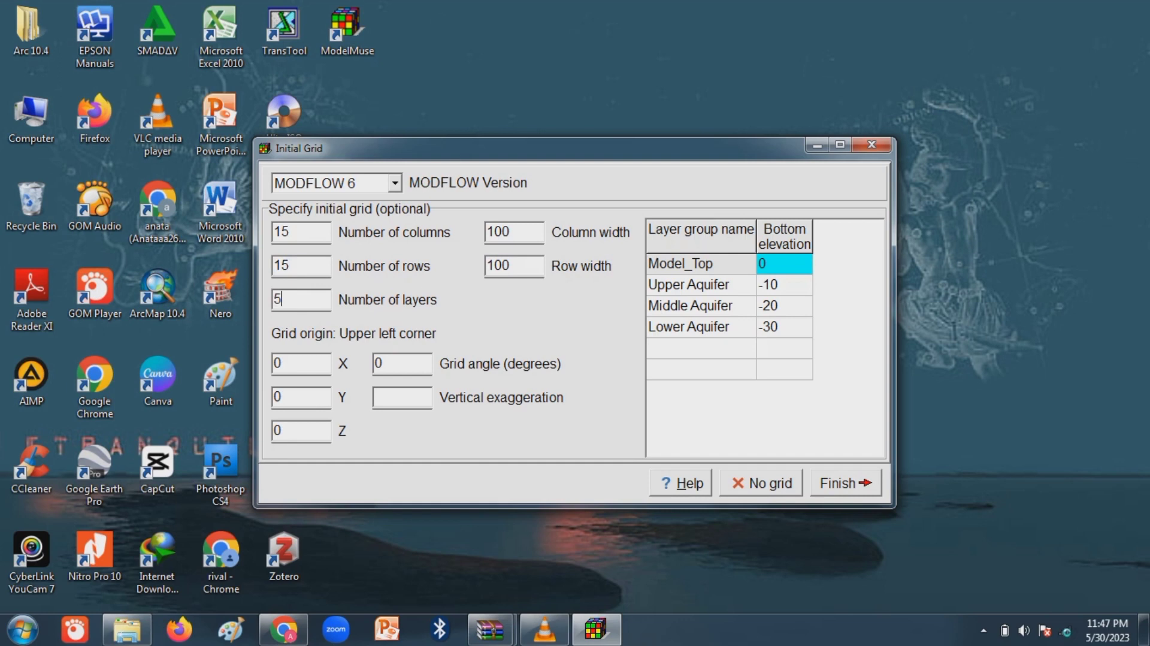
# Set both the column width and the row width of the grid to 5000.
pyautogui.press('Tab')
pyautogui.write('5000')
pyautogui.press('Tab')
pyautogui.write('5000')
# Rename the Middle Aquifer layer group as Upper_Aquitard.
pyautogui.click(701, 284)
pyautogui.click(701, 306)
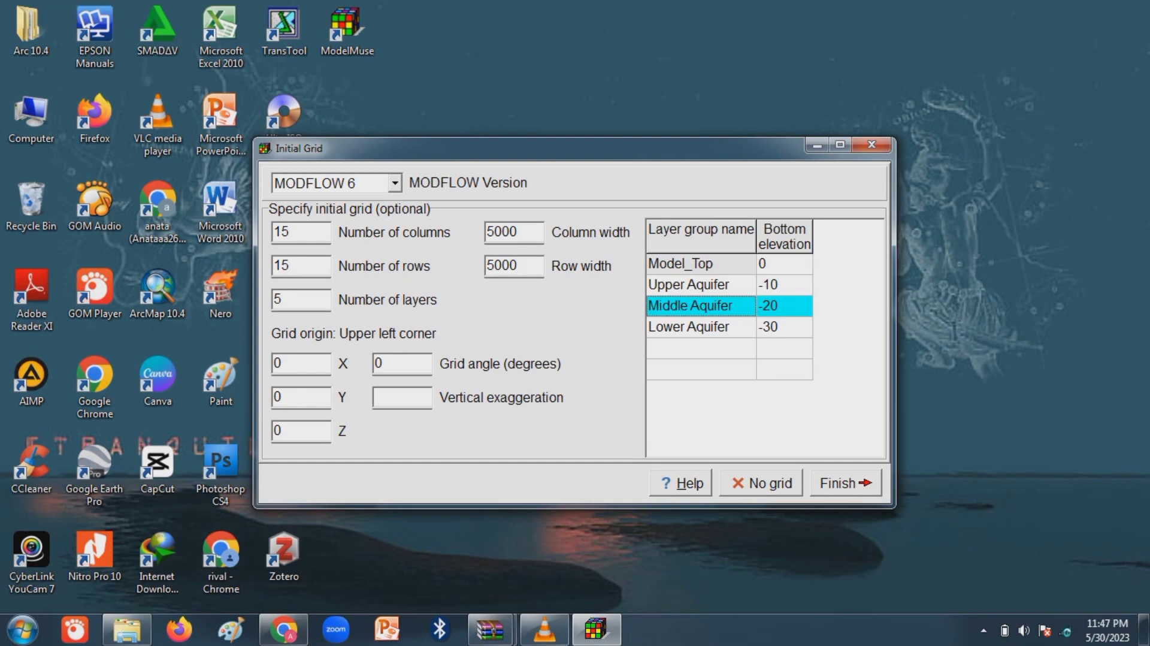
pyautogui.doubleClick(669, 306)
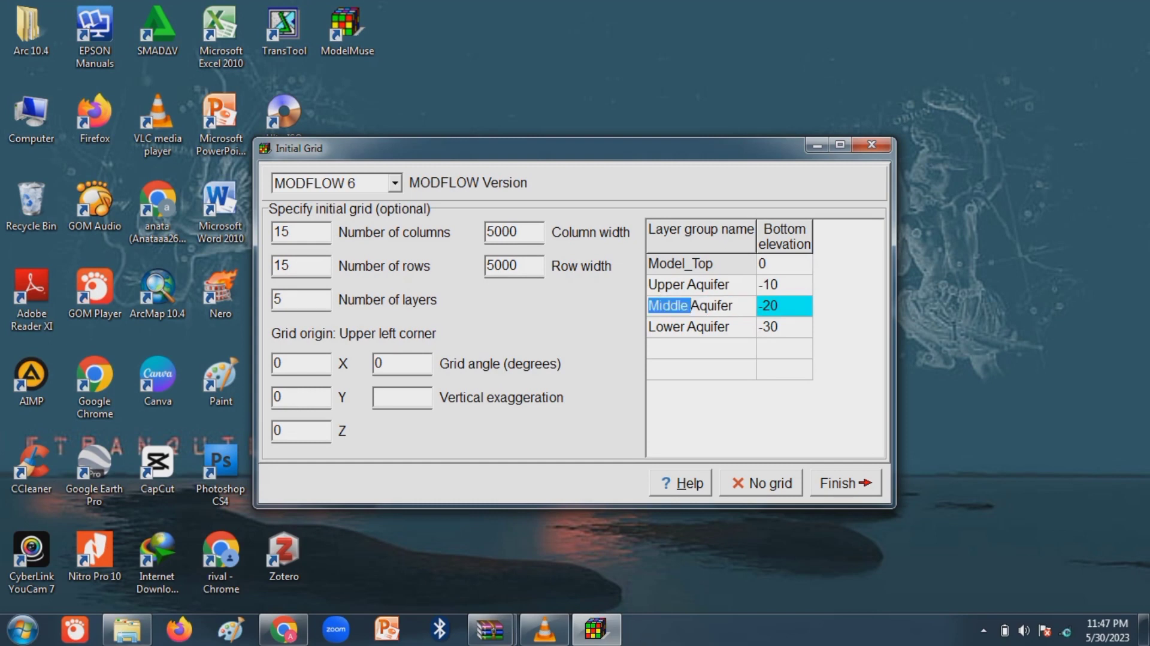
pyautogui.write('Up')
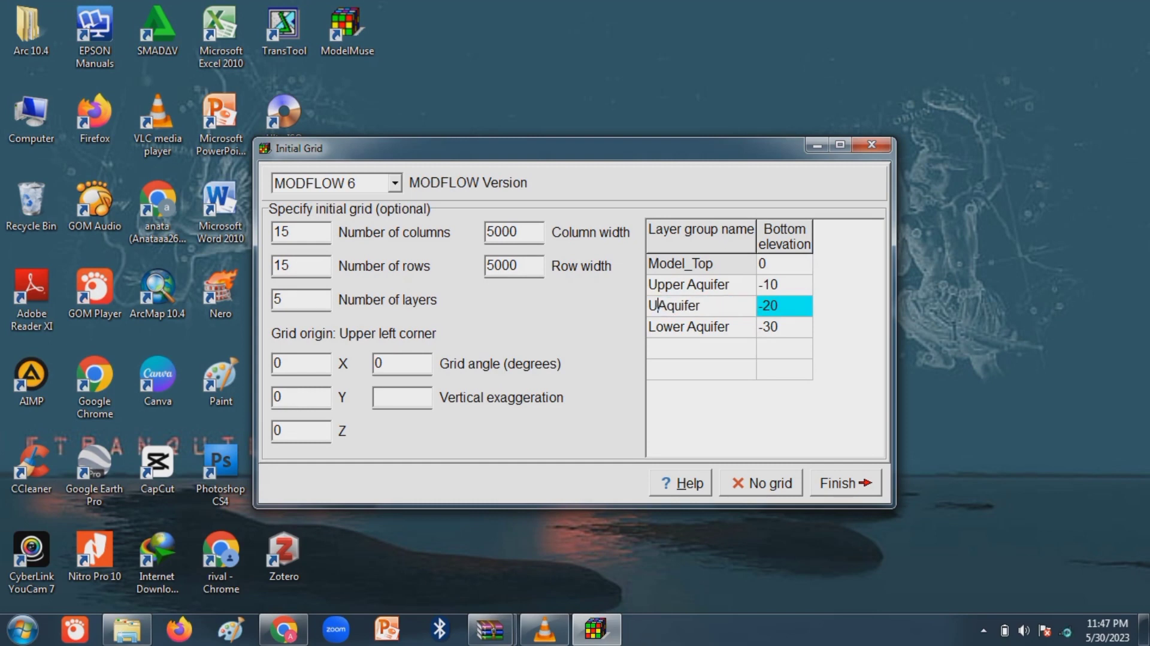
pyautogui.write('per_')
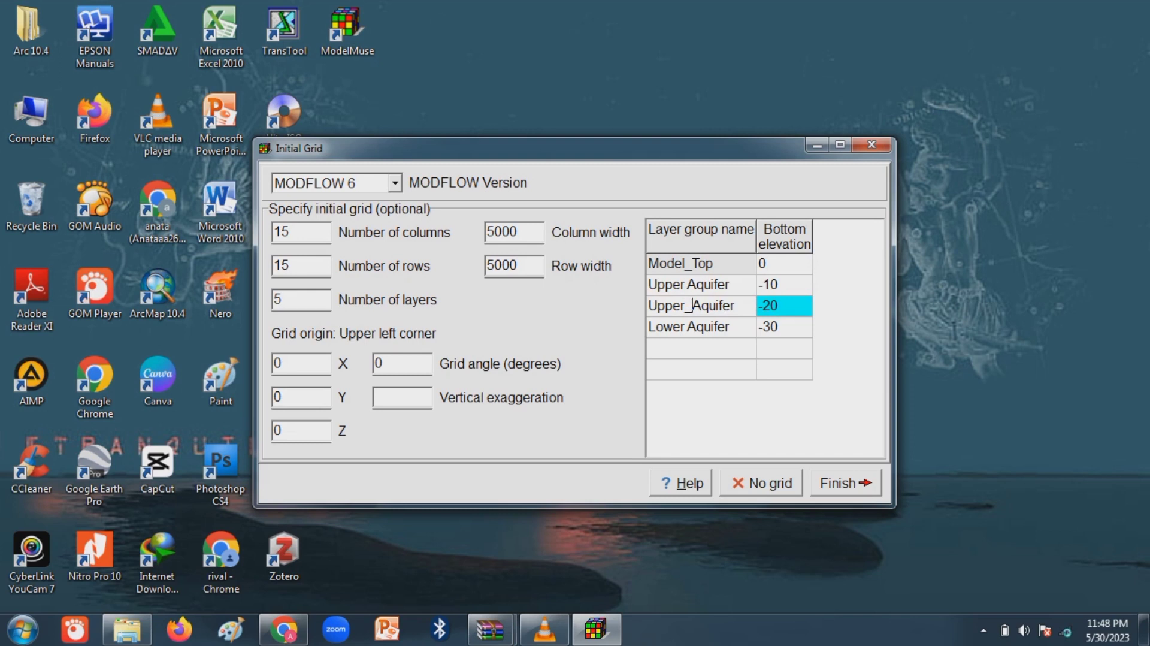
pyautogui.press('Right')
pyautogui.press('Right')
pyautogui.press('Right')
pyautogui.press('Right')
pyautogui.press('Right')
pyautogui.press('BackSpace')
pyautogui.press('BackSpace')
pyautogui.press('BackSpace')
pyautogui.write('tard')
# Rename the Lower Aquifer layer group as Middle_Aquifer.
pyautogui.click(701, 327)
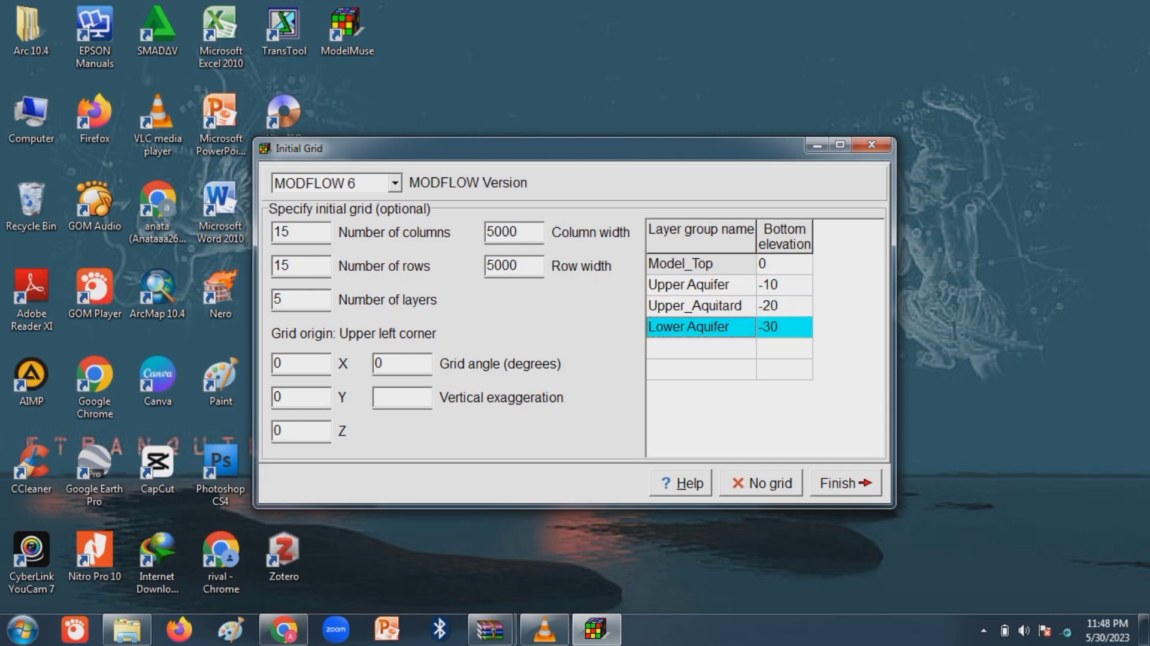
pyautogui.click(701, 327)
pyautogui.hotkey('ctrl', 'shift', 'Left')
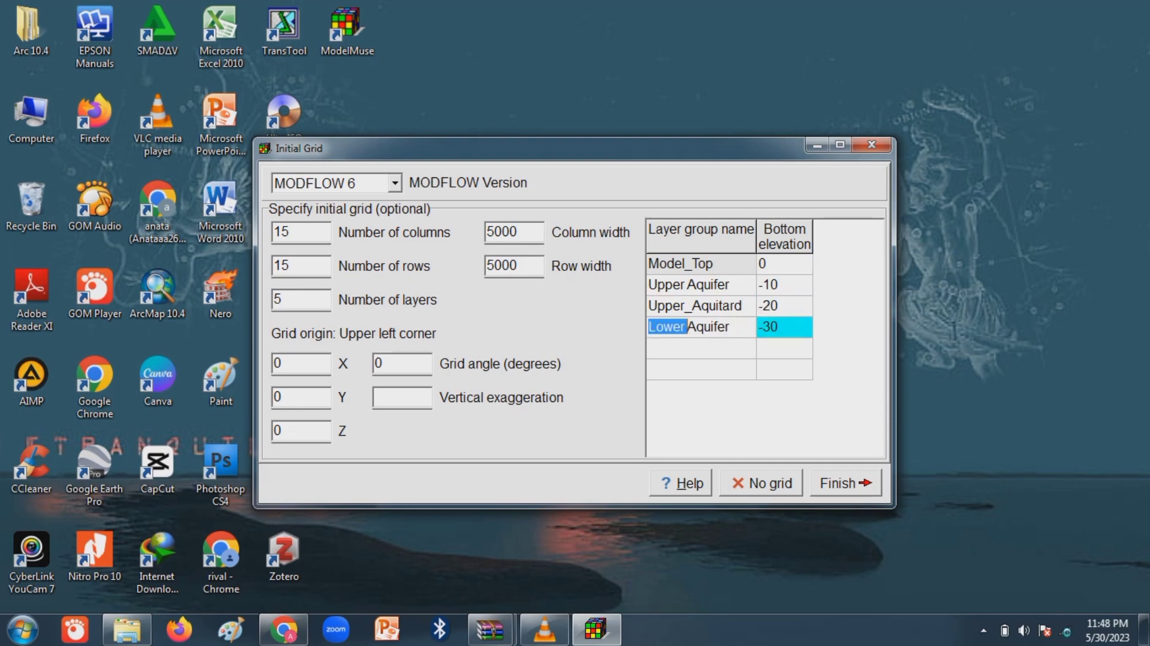
pyautogui.write('Mi')
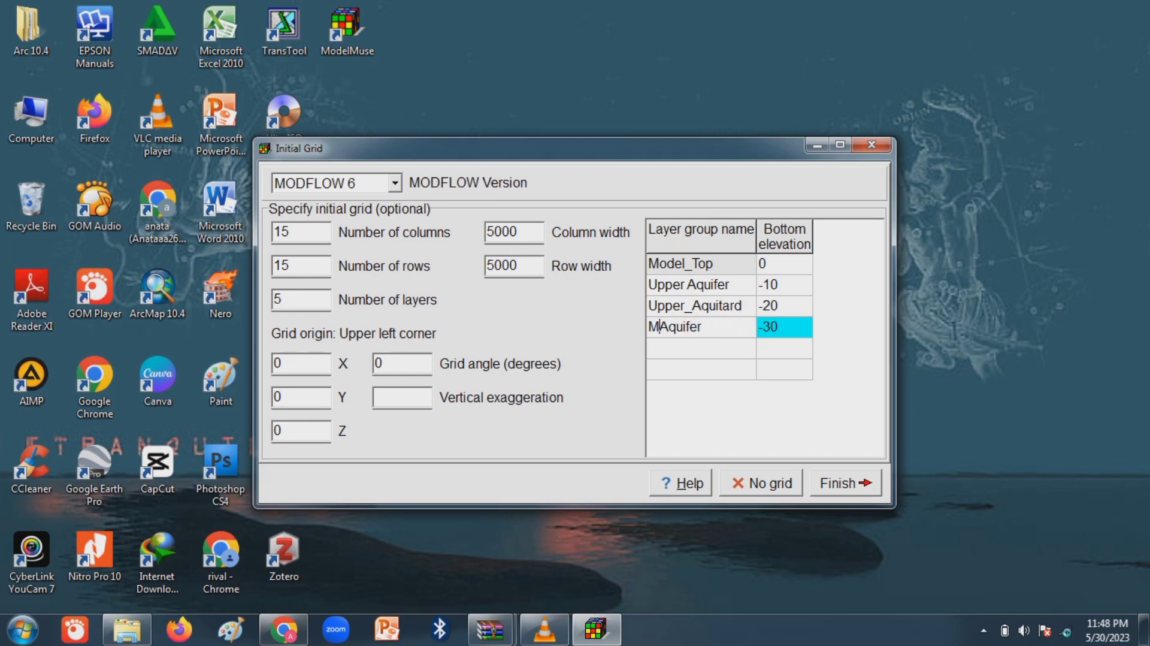
pyautogui.write('ddle-')
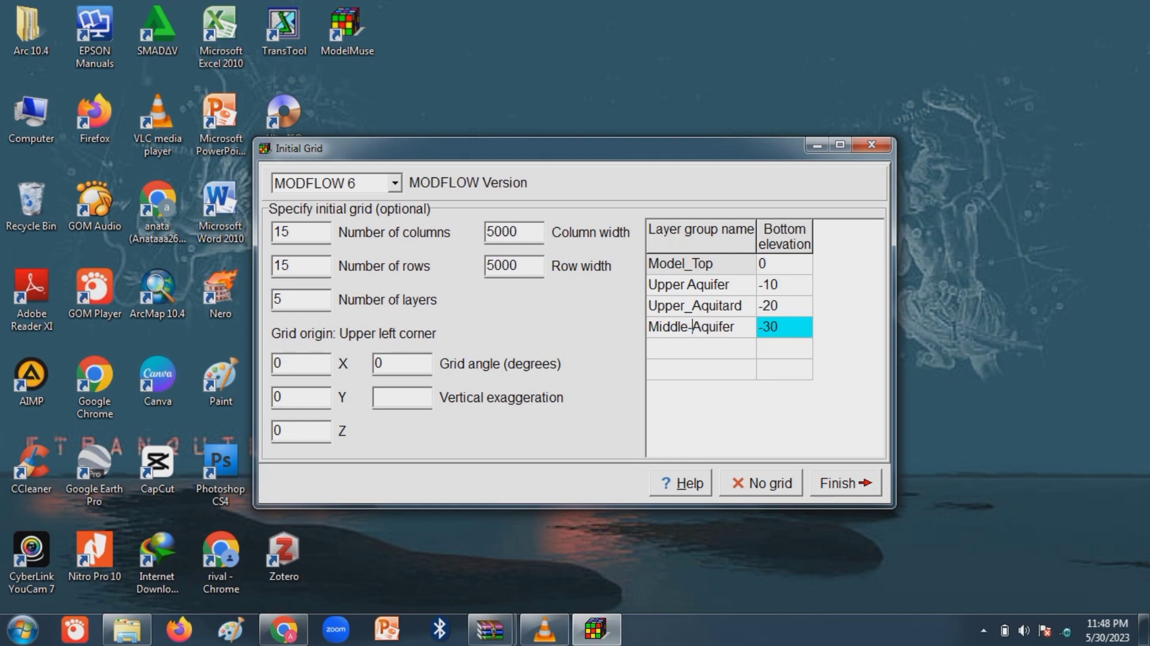
pyautogui.press('BackSpace')
pyautogui.write('_')
# Name the first empty layer group below Middle_Aquifer Lower_Aquitard.
pyautogui.click(701, 348)
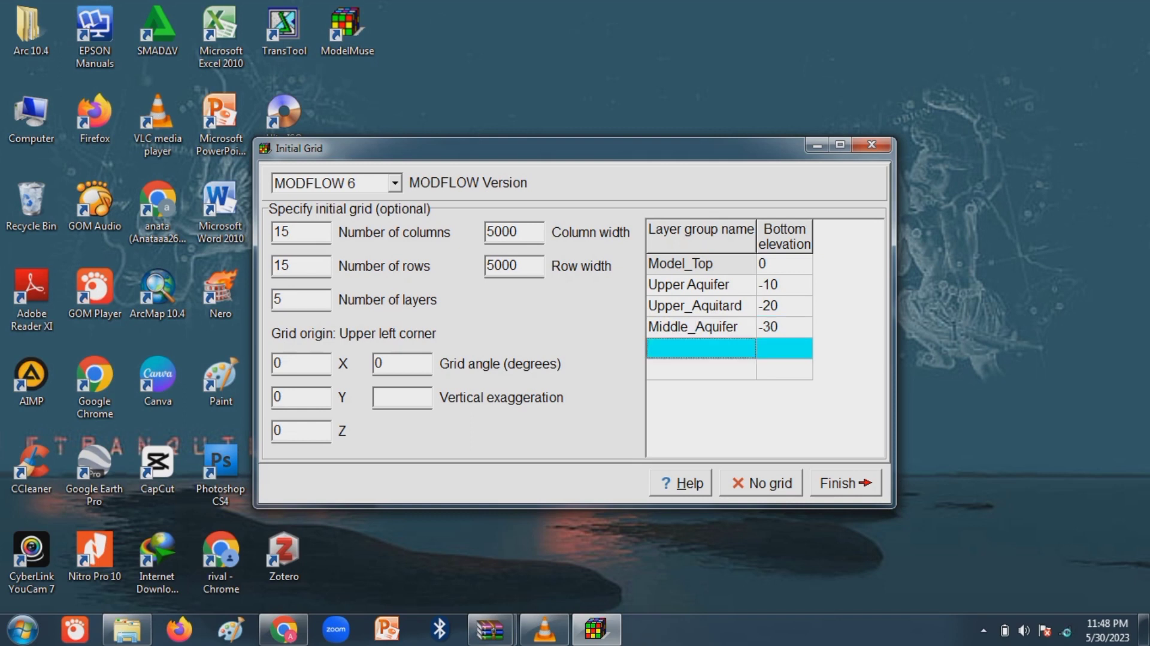
pyautogui.write('L')
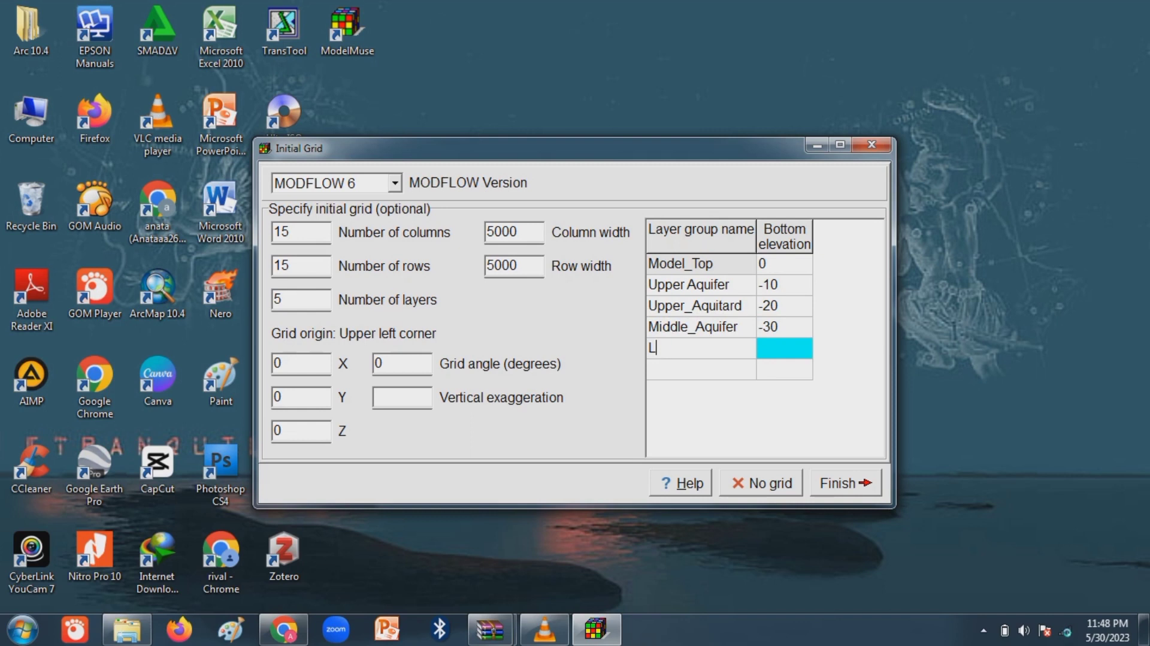
pyautogui.write('ower_Aquitard')
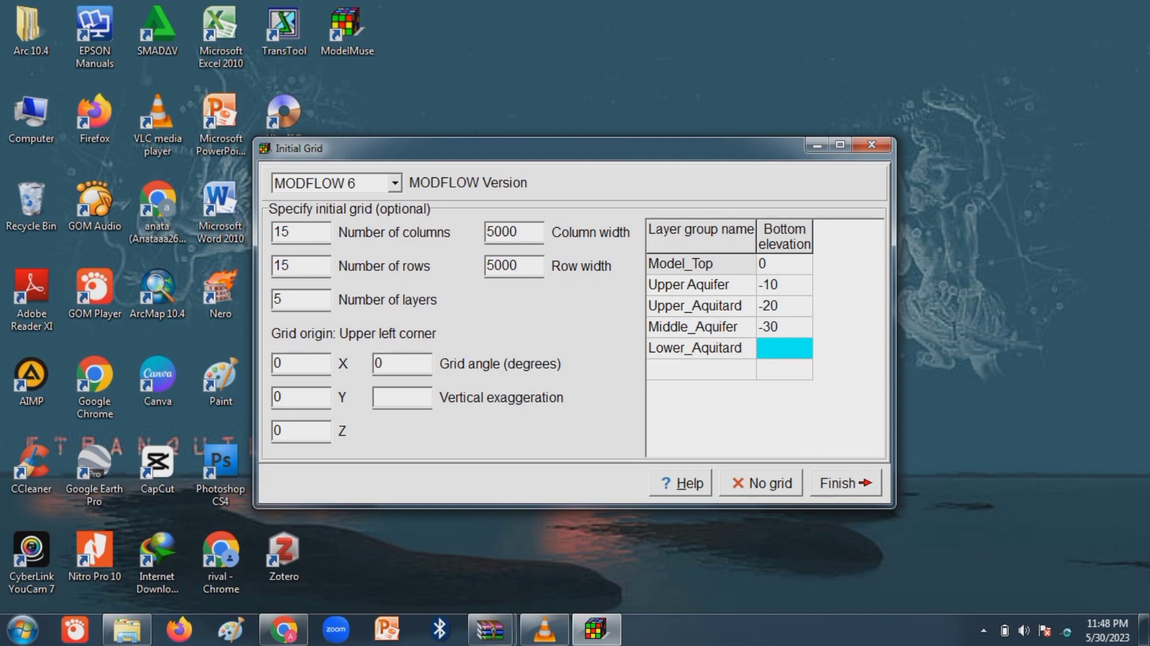
# Name the last empty layer group Lower_Aquifer.
pyautogui.click(701, 369)
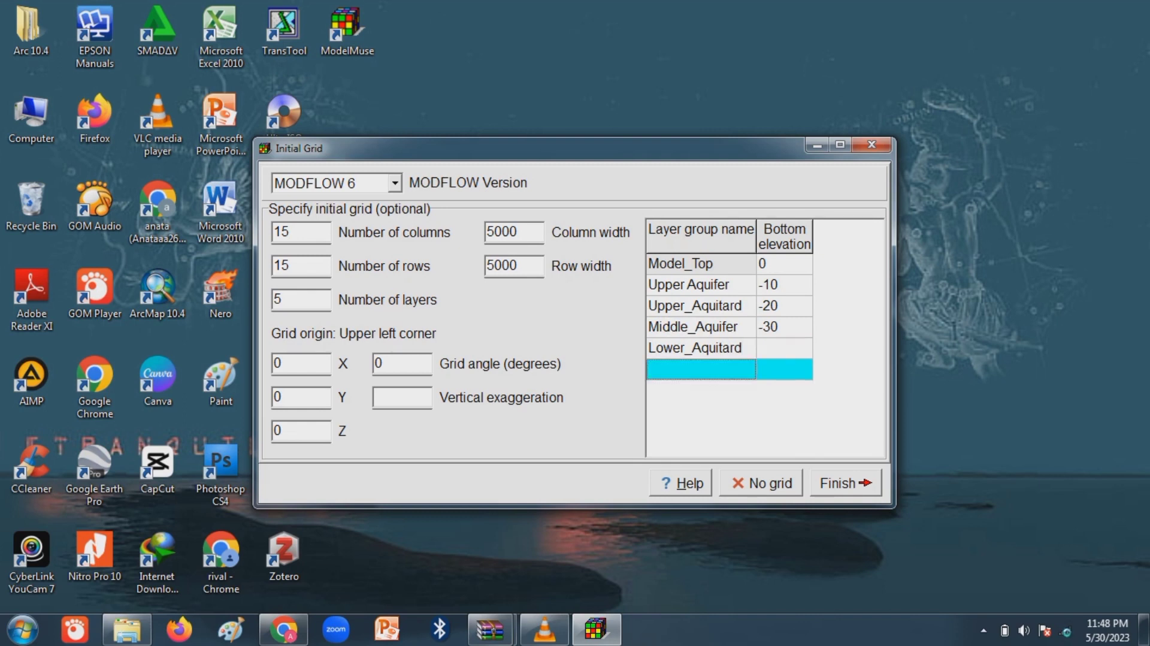
pyautogui.write('Lower')
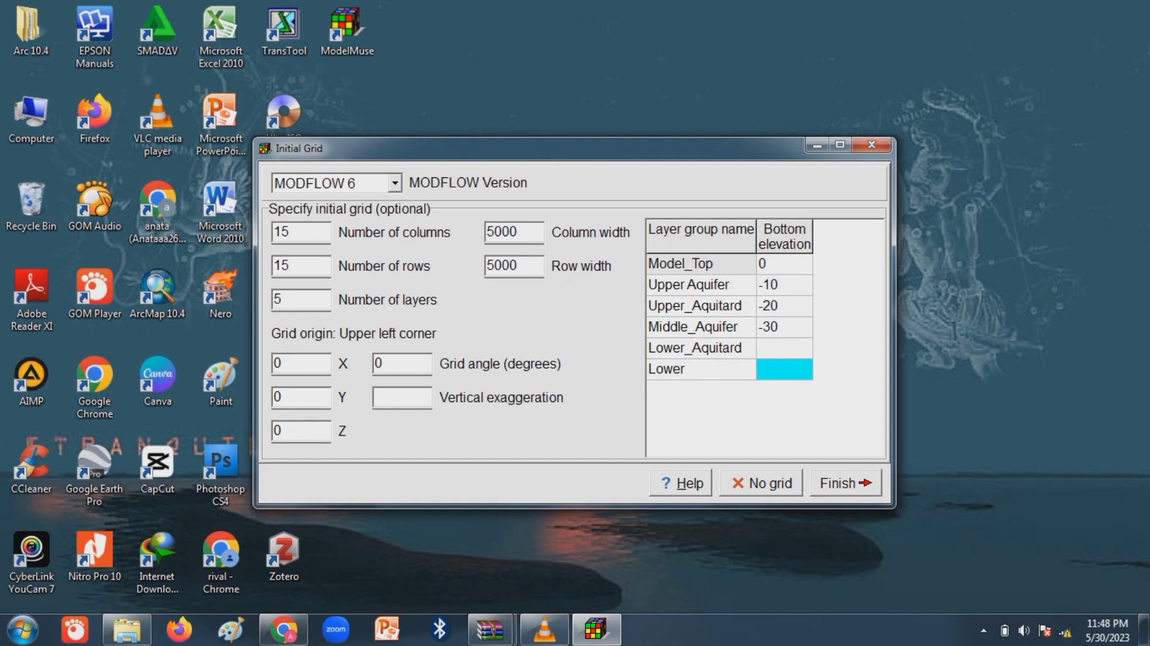
pyautogui.write('-')
pyautogui.press('BackSpace')
pyautogui.write('_Aquifr')
pyautogui.press('BackSpace')
pyautogui.write('er')
# Set the elevation of Model_Top to 200 and the bottom elevation of Upper Aquifer to -150.
pyautogui.click(785, 265)
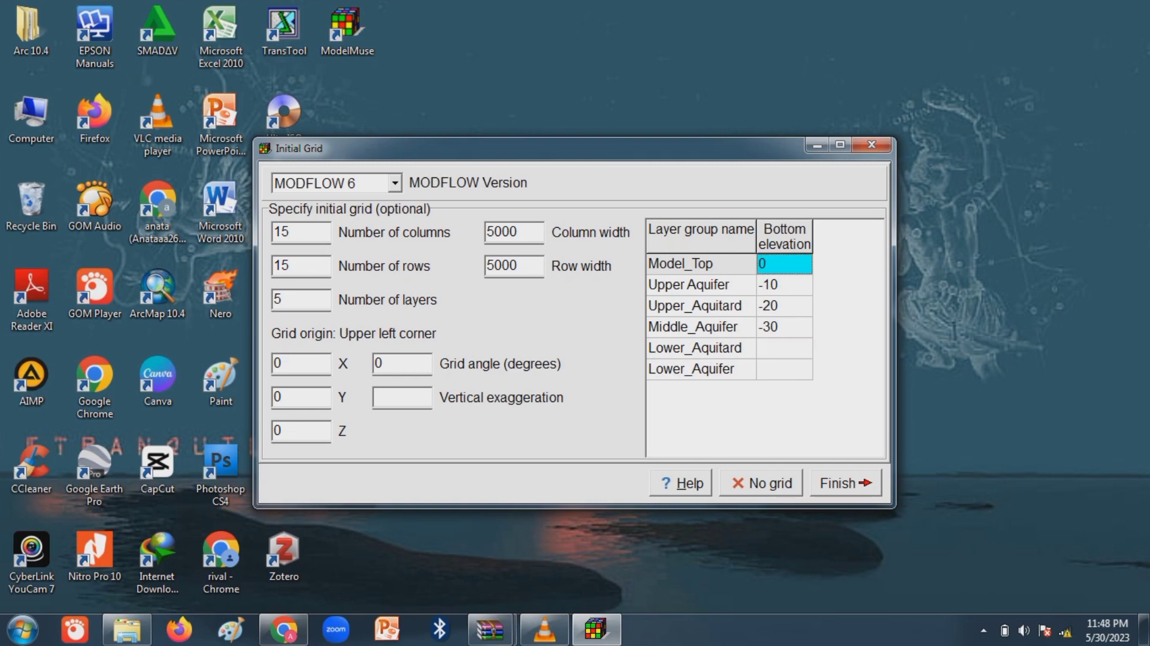
pyautogui.write('2')
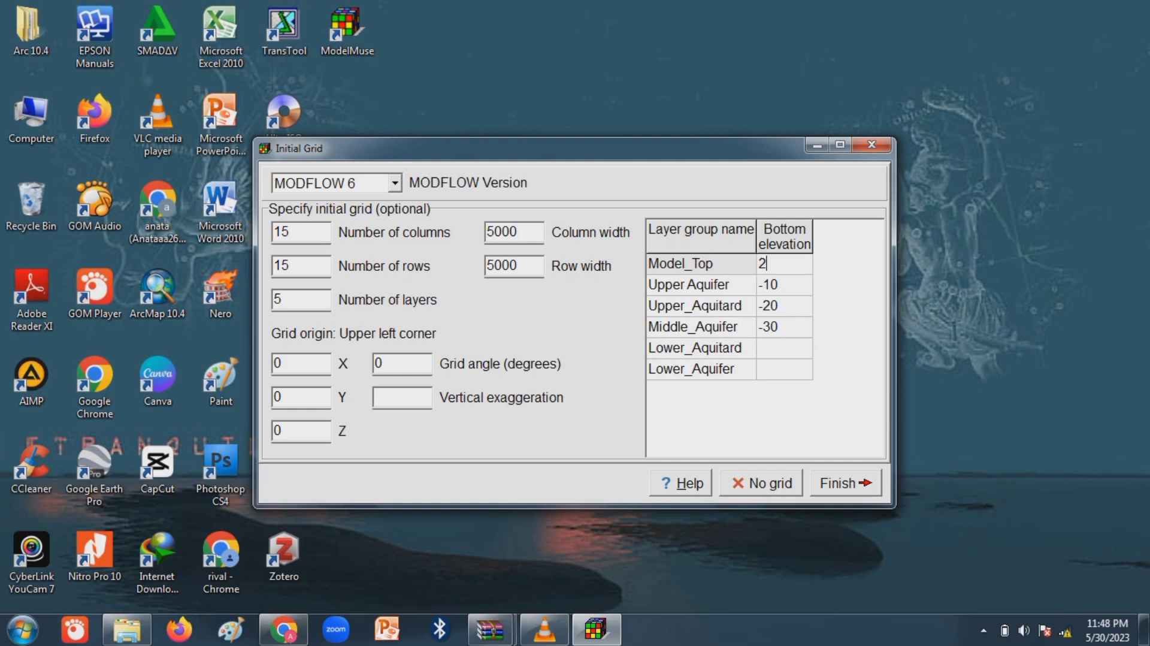
pyautogui.write('00')
pyautogui.press('Down')
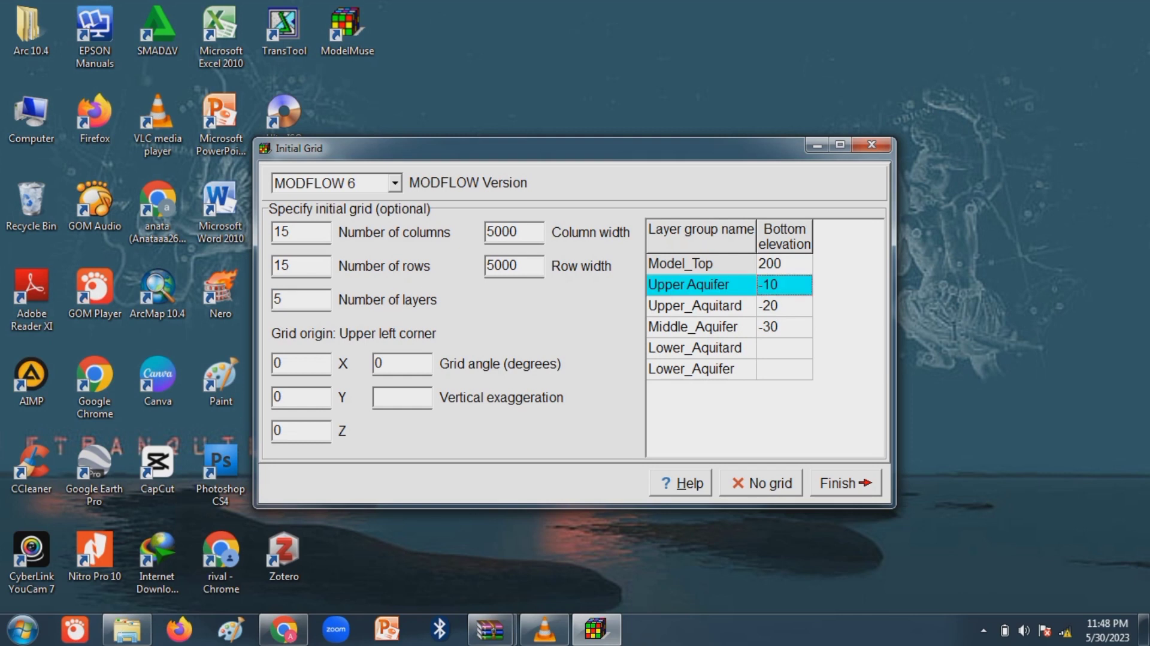
pyautogui.press('Return')
pyautogui.press('Right')
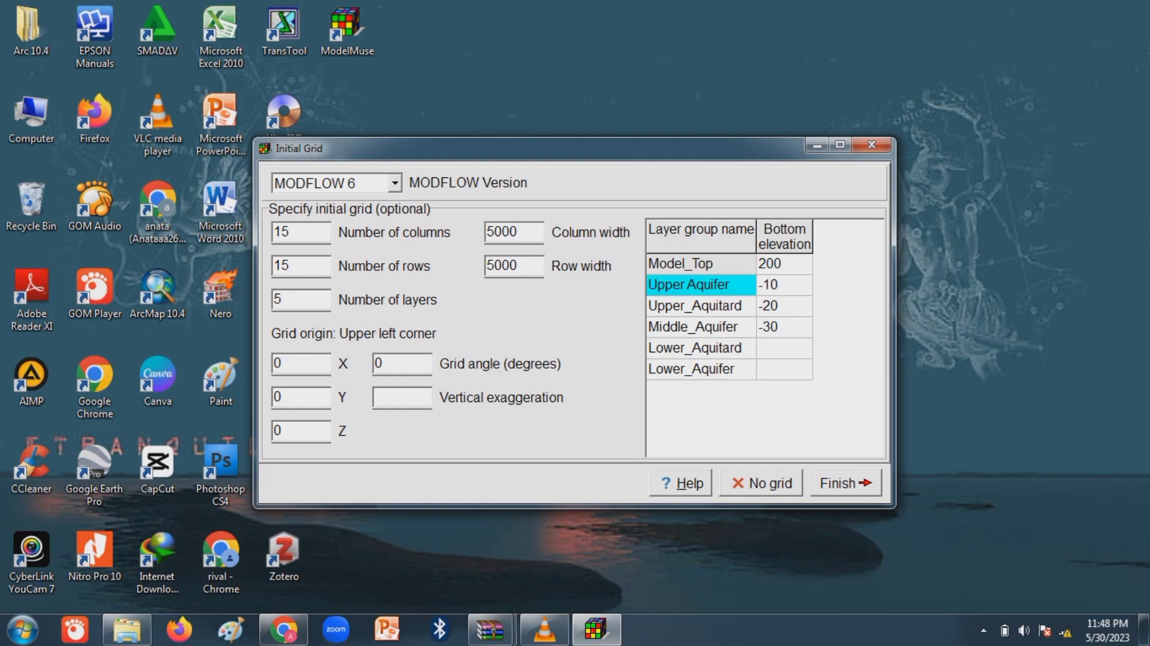
pyautogui.press('BackSpace')
pyautogui.write('50')
pyautogui.press('Down')
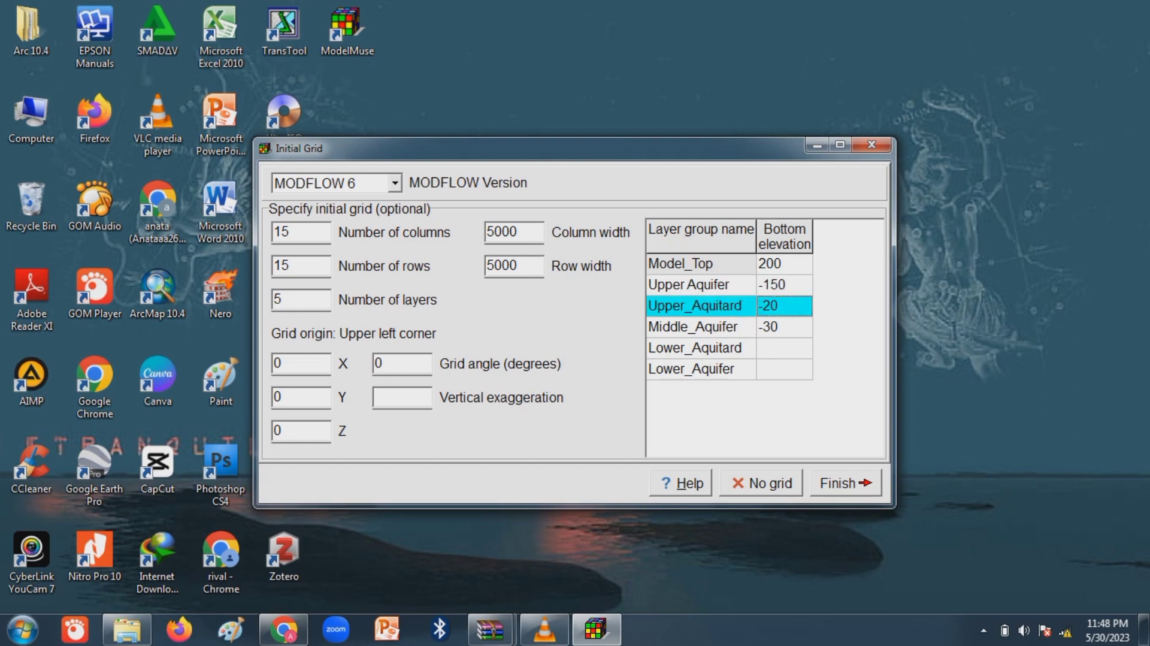
# Set the bottom elevation of Upper_Aquitard to -200 and of Middle_Aquifer to -300.
pyautogui.moveTo(780, 306); pyautogui.dragTo(763, 306)
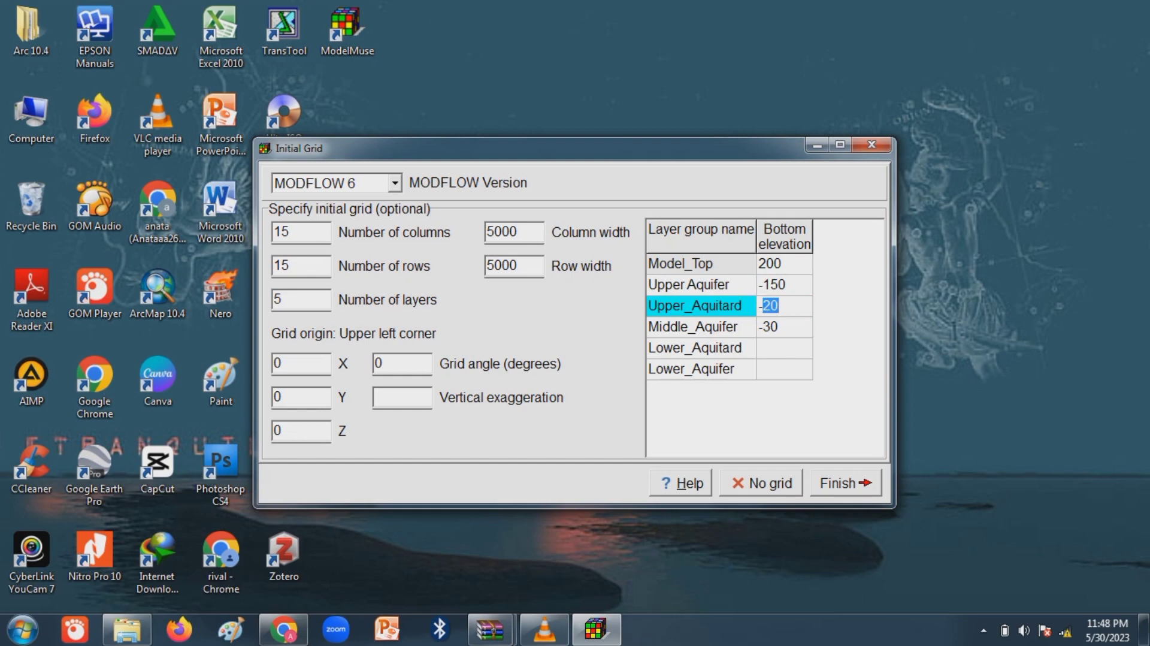
pyautogui.click(780, 306)
pyautogui.write('0')
pyautogui.click(781, 327)
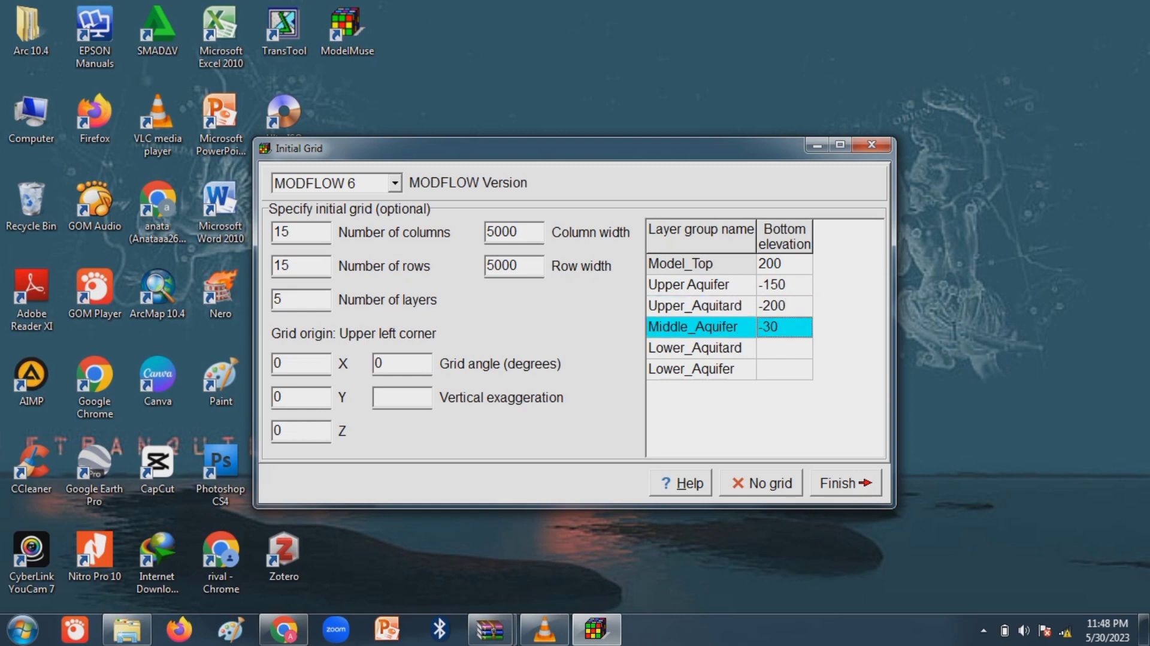
pyautogui.doubleClick(770, 326)
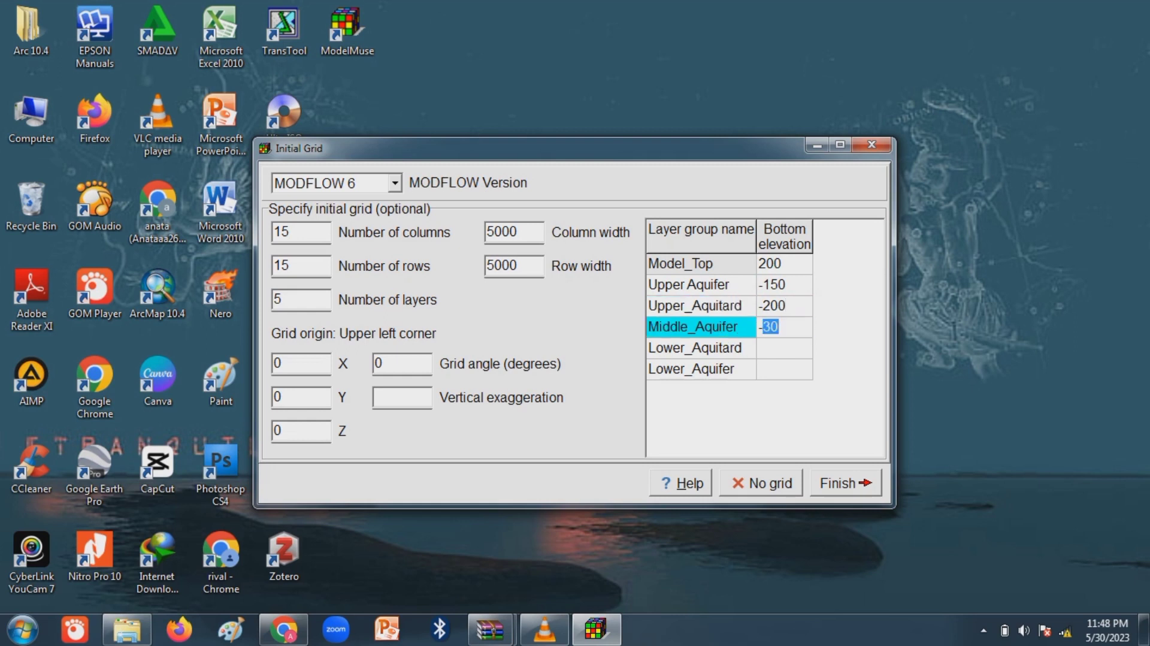
pyautogui.click(779, 326)
pyautogui.write('0')
pyautogui.doubleClick(761, 326)
# Set the bottom elevation of Lower_Aquitard to -350 and of Lower_Aquifer to -450, and generate the grid.
pyautogui.click(784, 348)
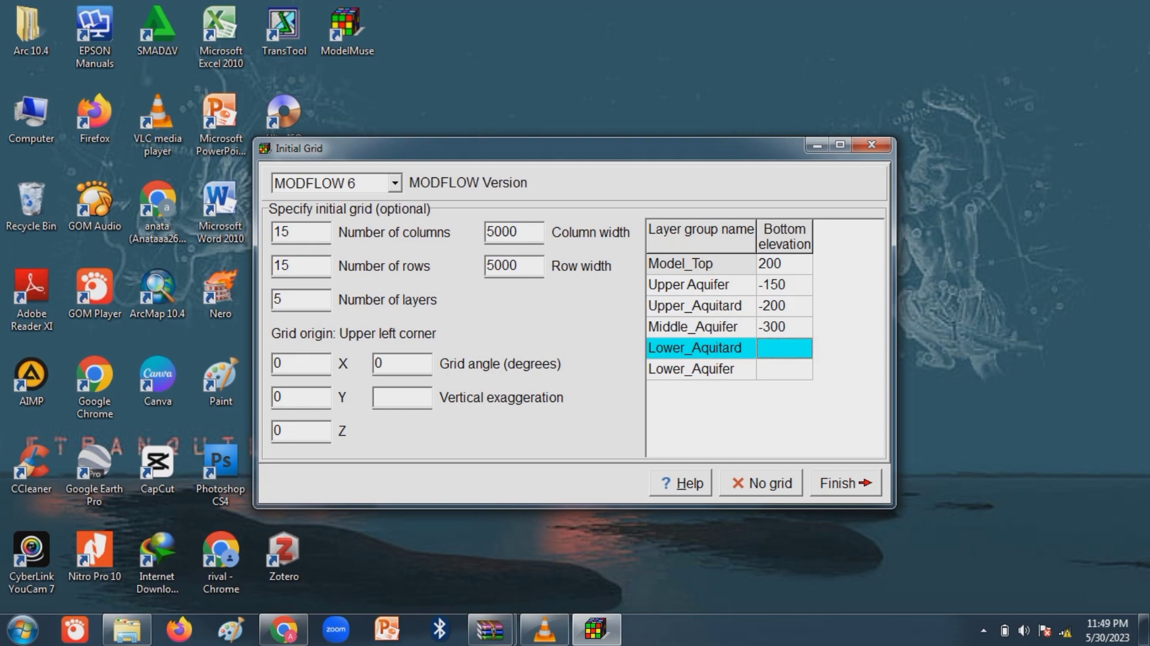
pyautogui.click(784, 348)
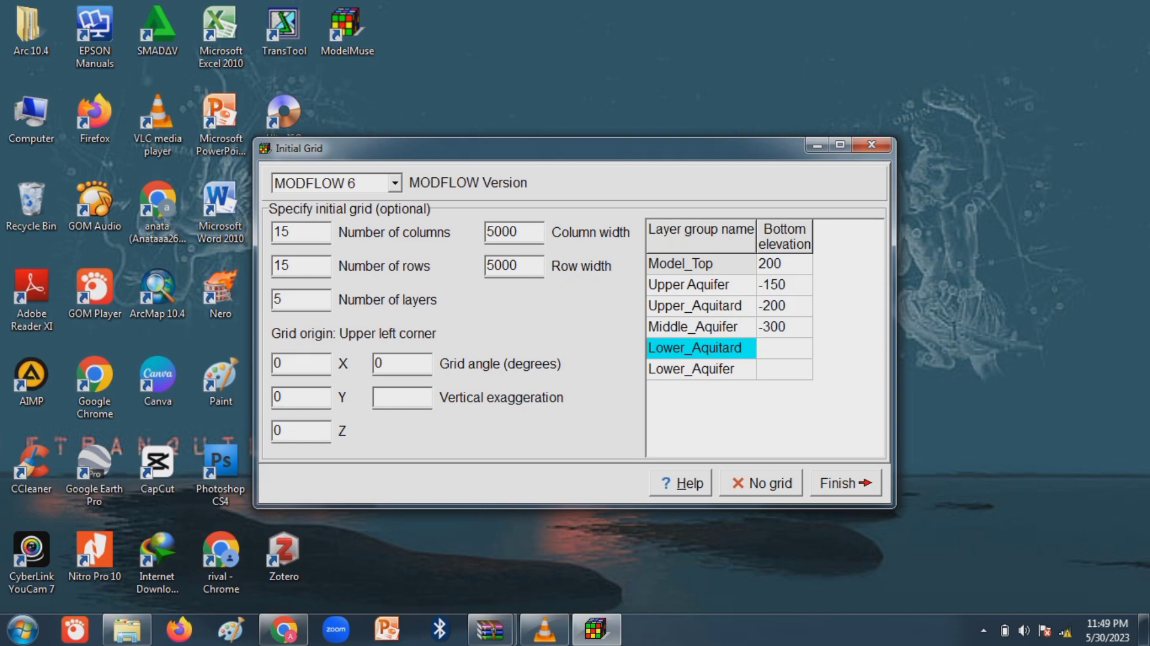
pyautogui.write('-350')
pyautogui.press('Down')
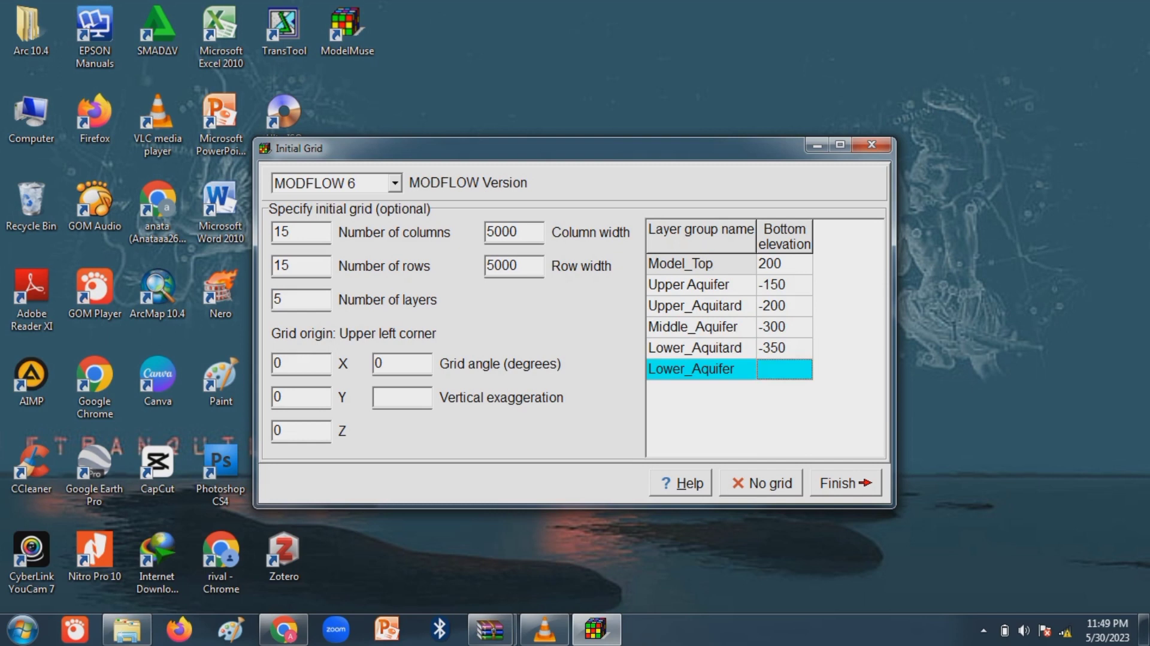
pyautogui.click(784, 369)
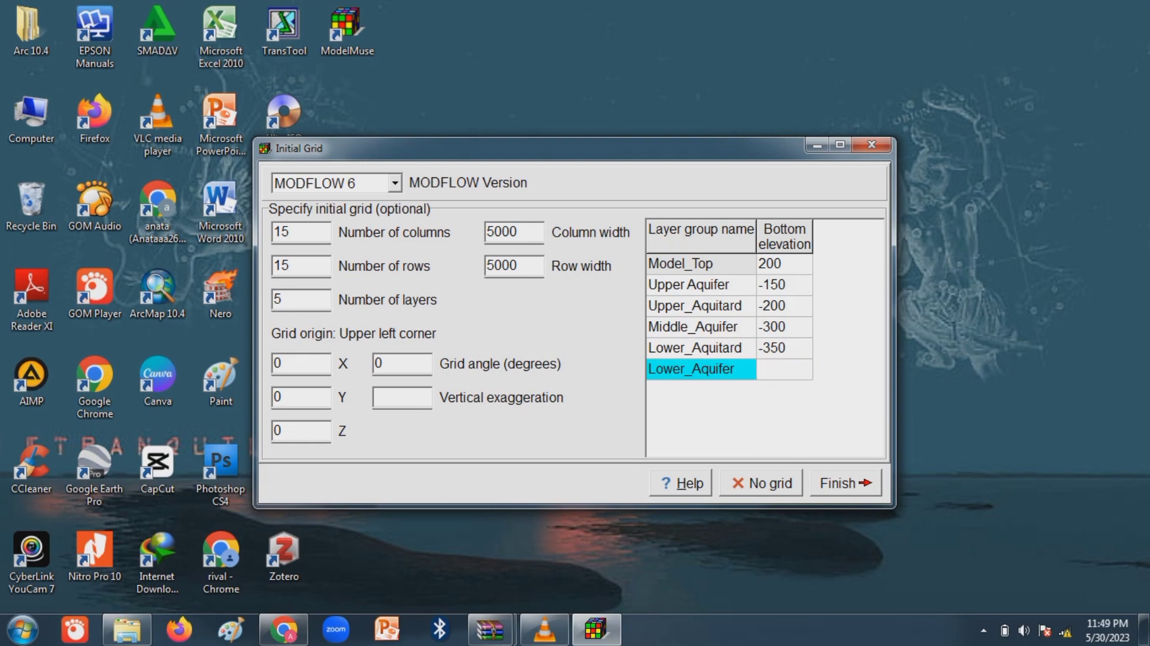
pyautogui.write('-450')
pyautogui.press('Return')
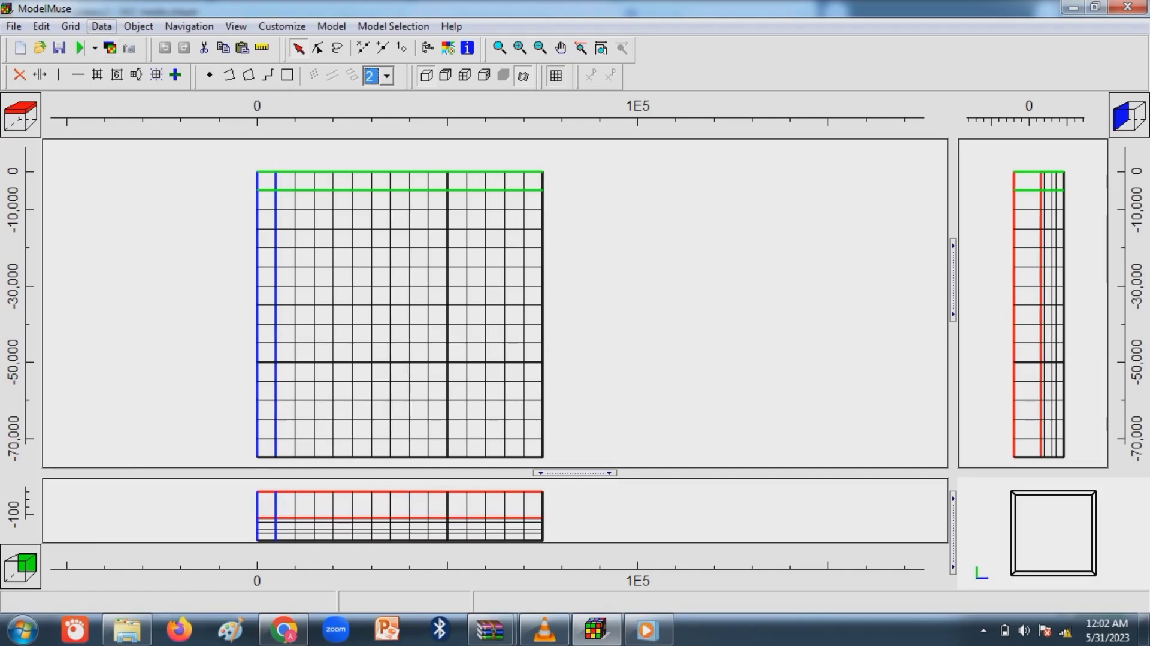
# Start the default formula of the Kx hydrology data set as a Case function with Layer as its index.
pyautogui.click(101, 26)
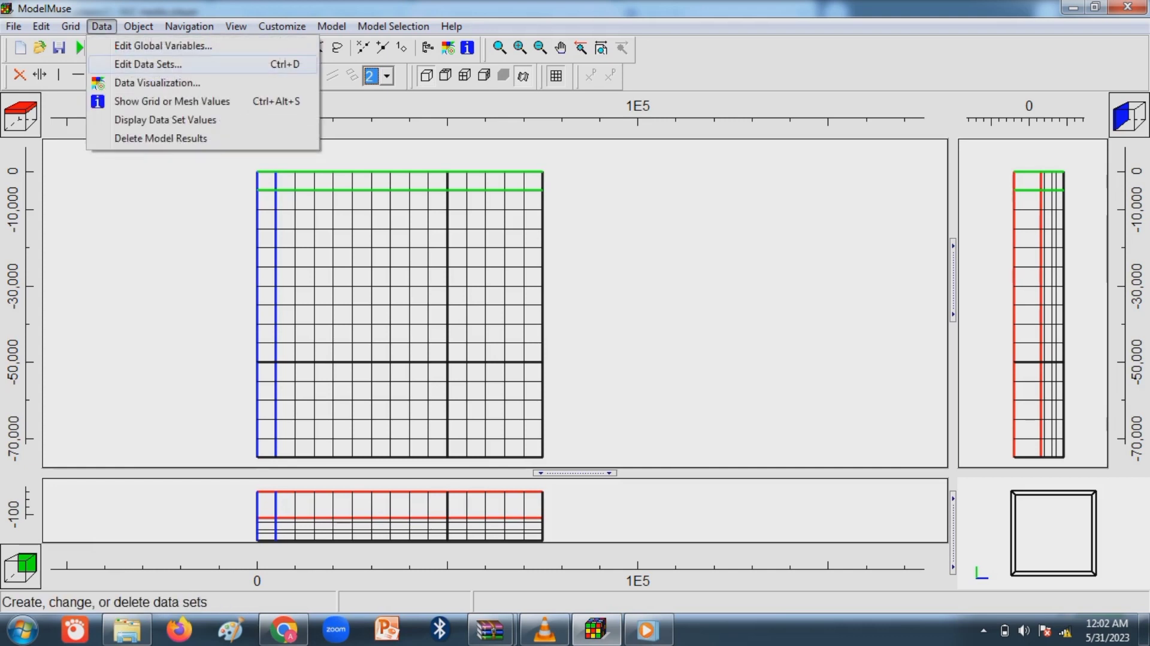
pyautogui.click(148, 65)
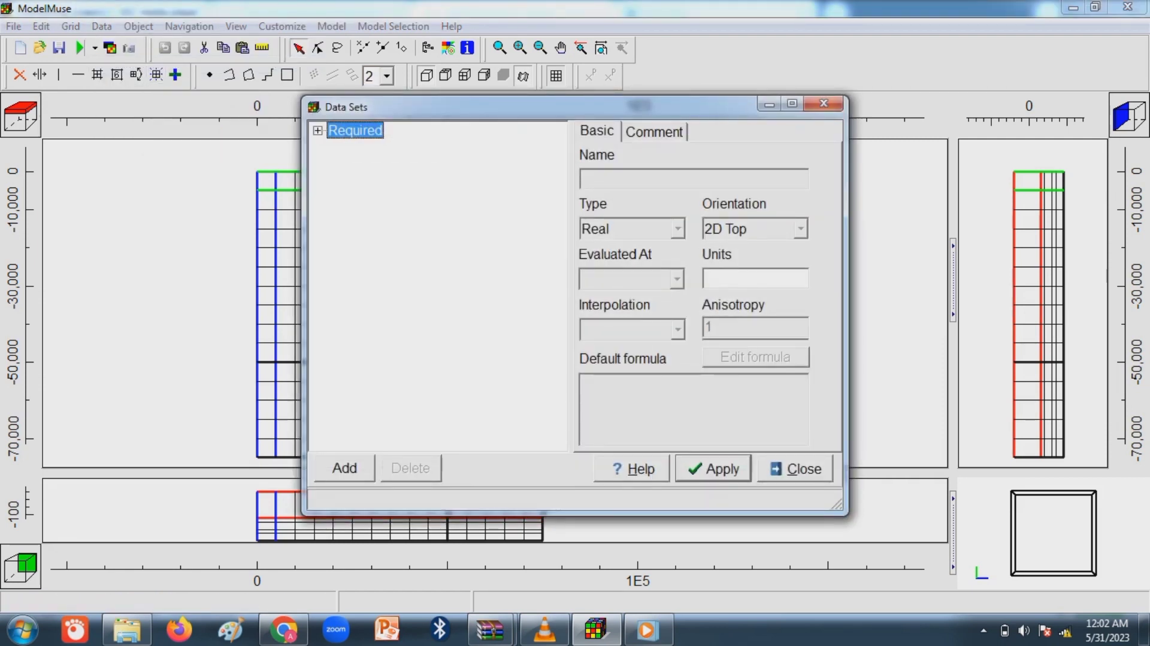
pyautogui.click(318, 131)
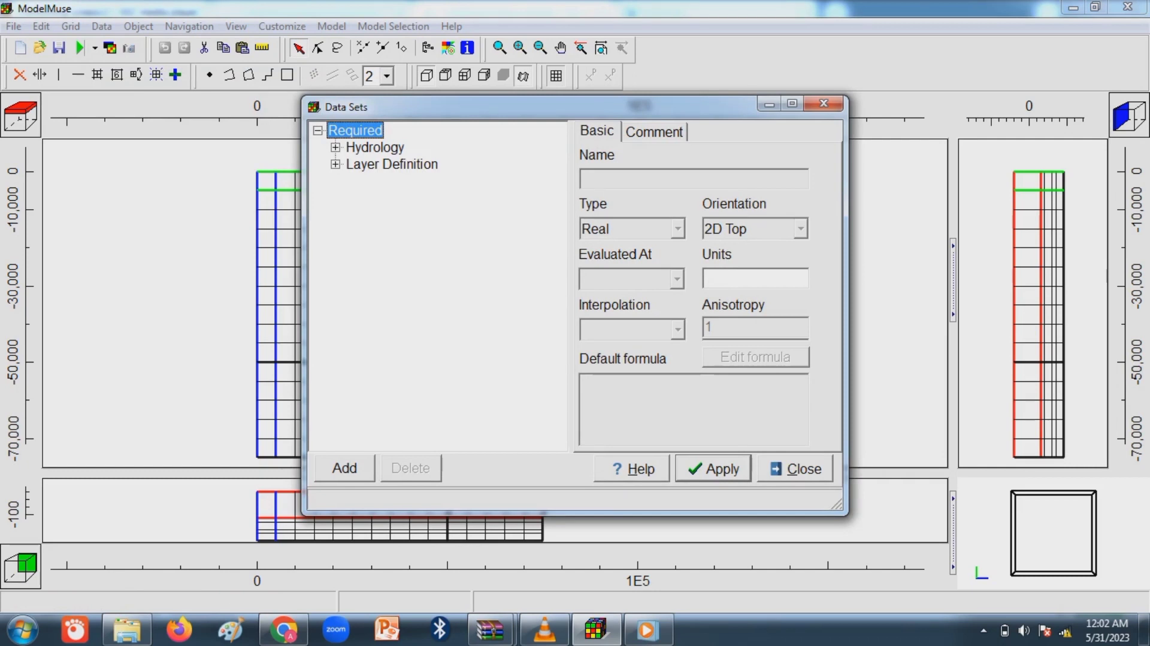
pyautogui.click(335, 148)
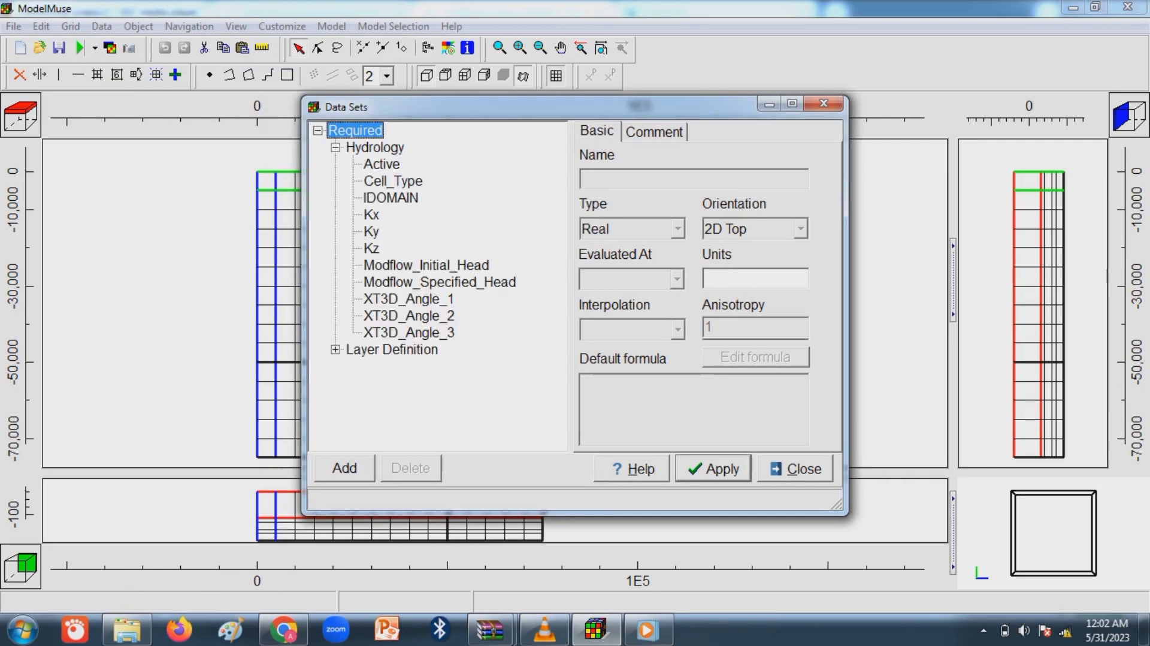
pyautogui.click(371, 215)
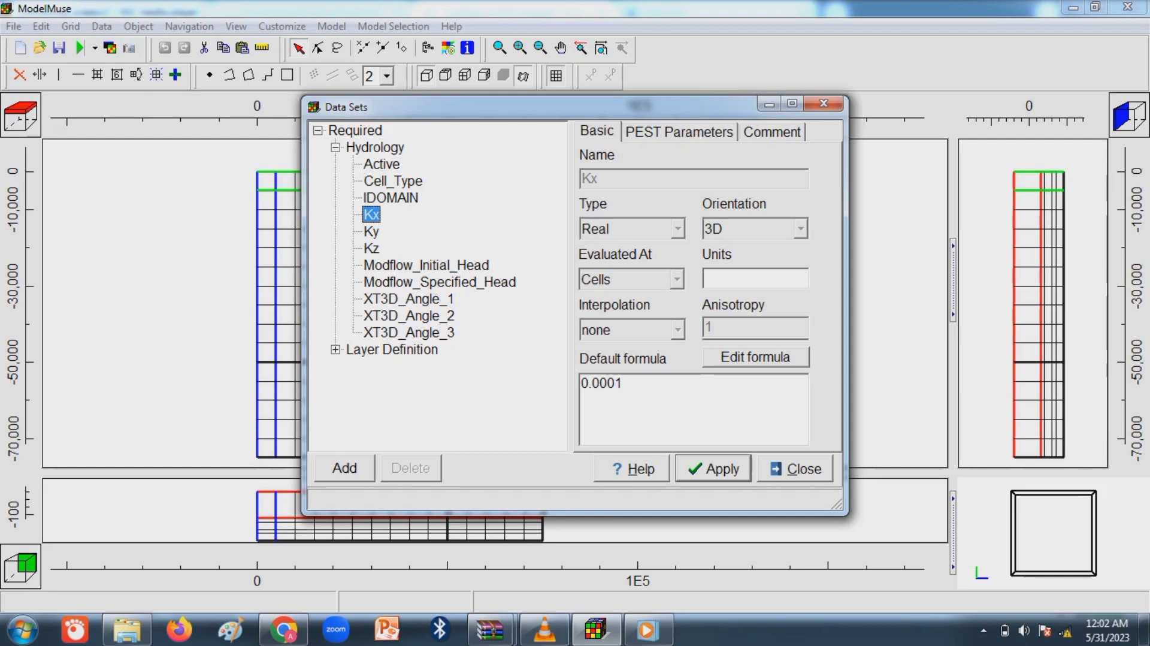
pyautogui.click(756, 357)
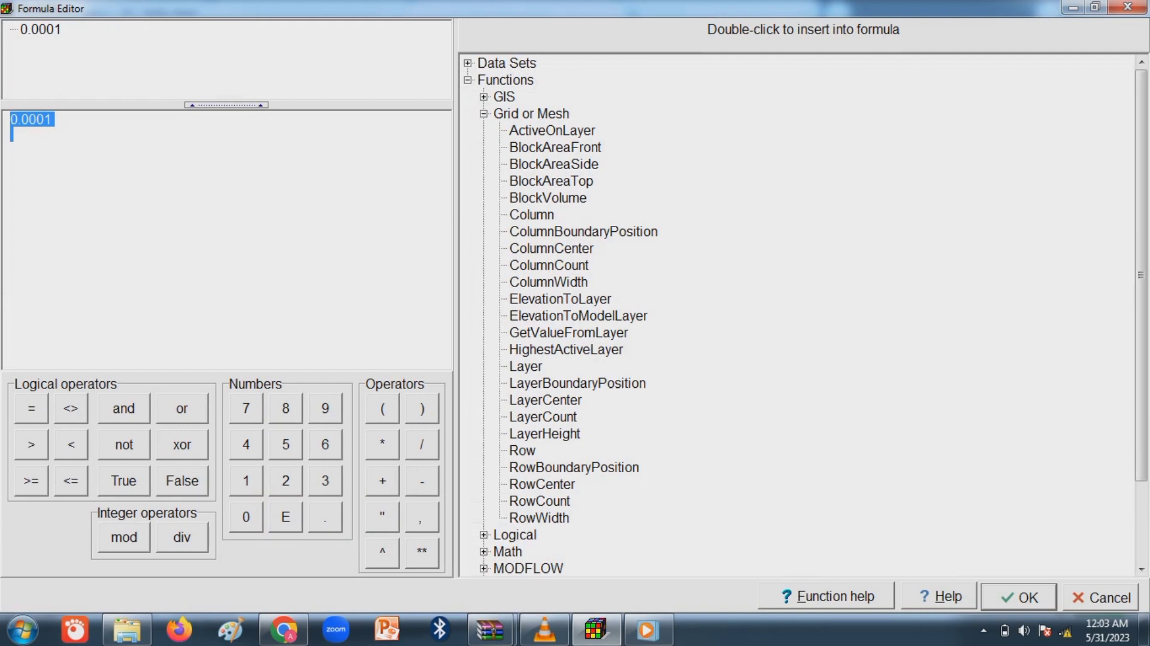
pyautogui.click(506, 79)
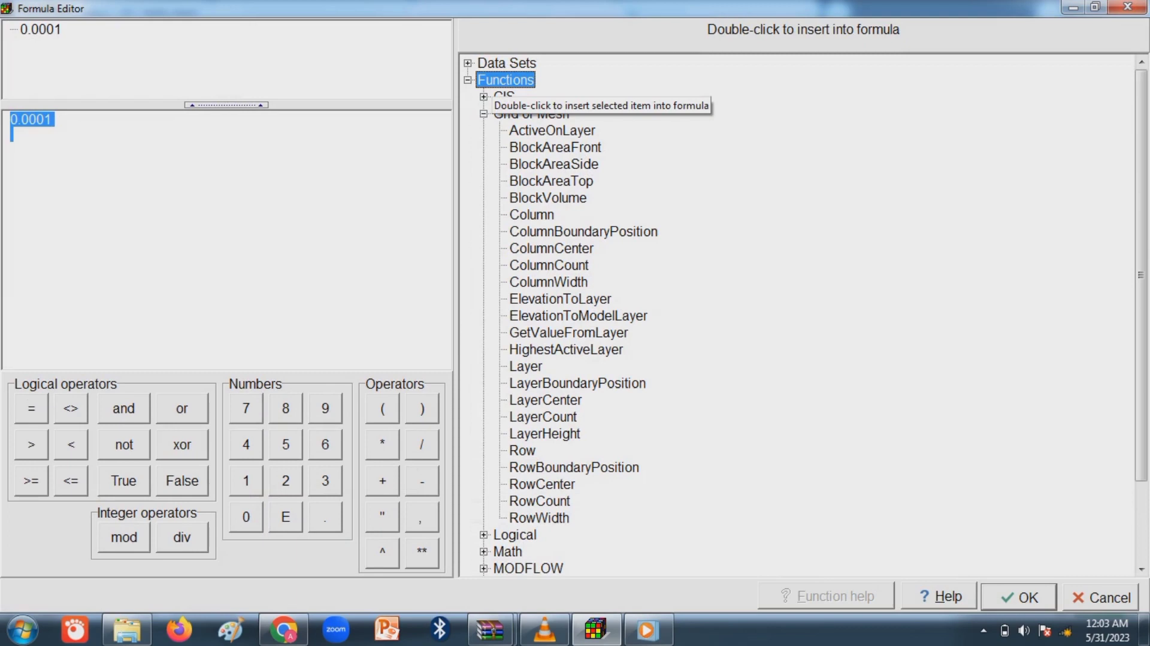
pyautogui.click(516, 535)
pyautogui.doubleClick(516, 535)
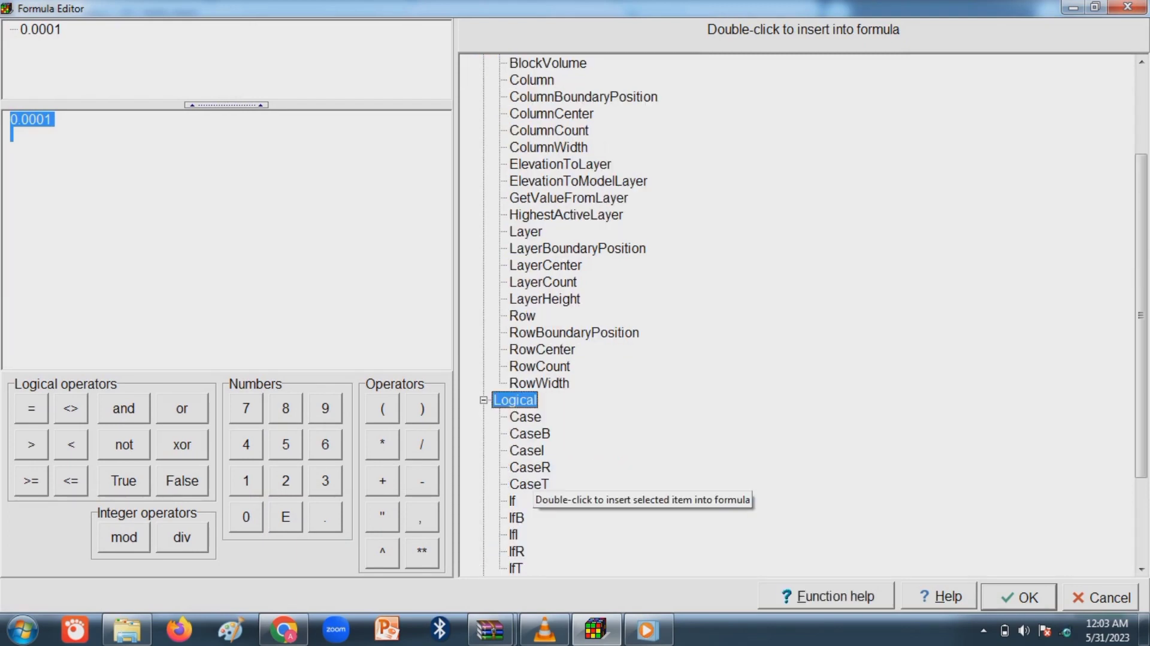
pyautogui.doubleClick(525, 417)
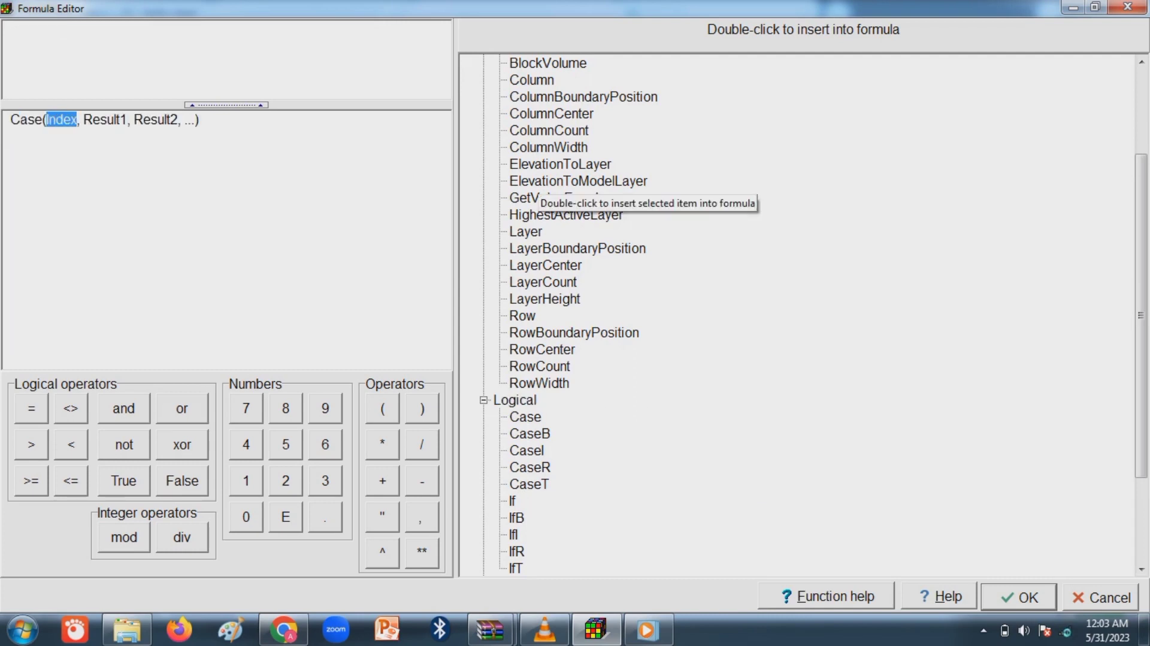
pyautogui.doubleClick(526, 232)
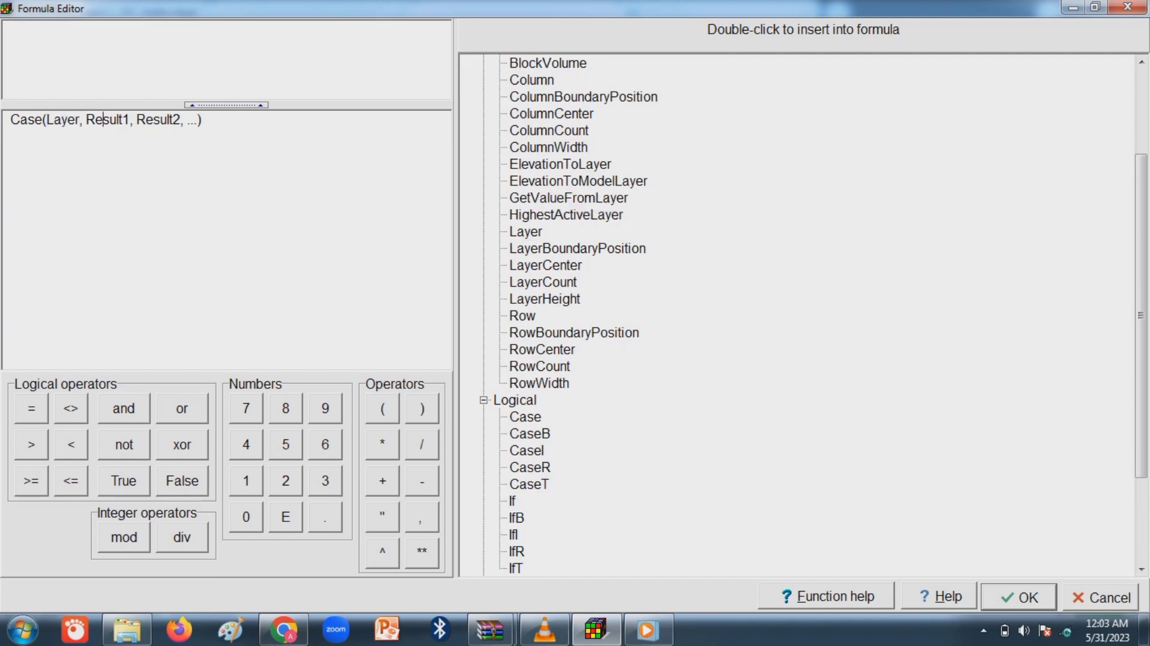
# Replace the Result1 placeholder in the Kx formula with the layer values 0,001, 1000, 0,0001, 1000, 0,0002.
pyautogui.doubleClick(103, 120)
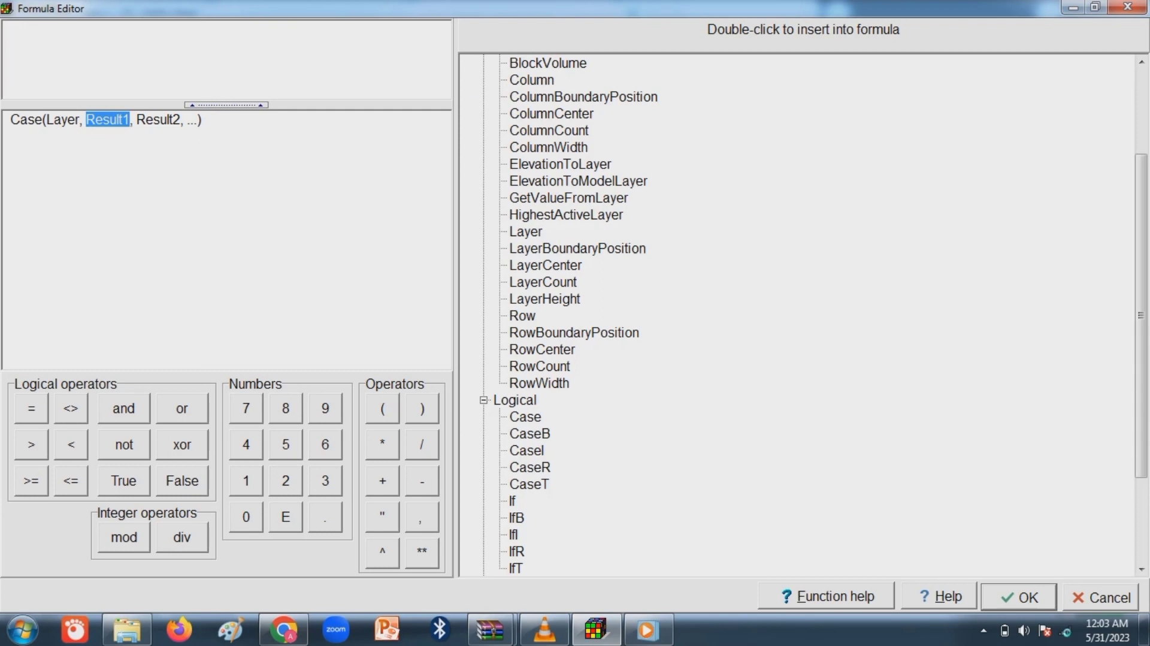
pyautogui.write('0')
pyautogui.write(',00')
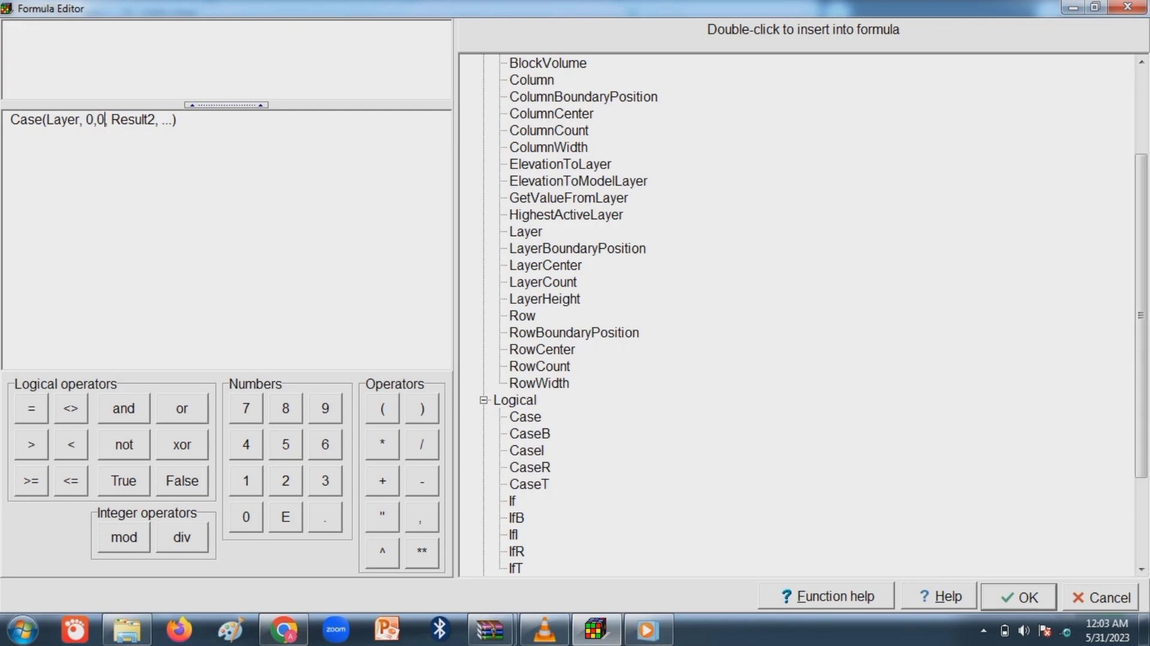
pyautogui.write('1, ')
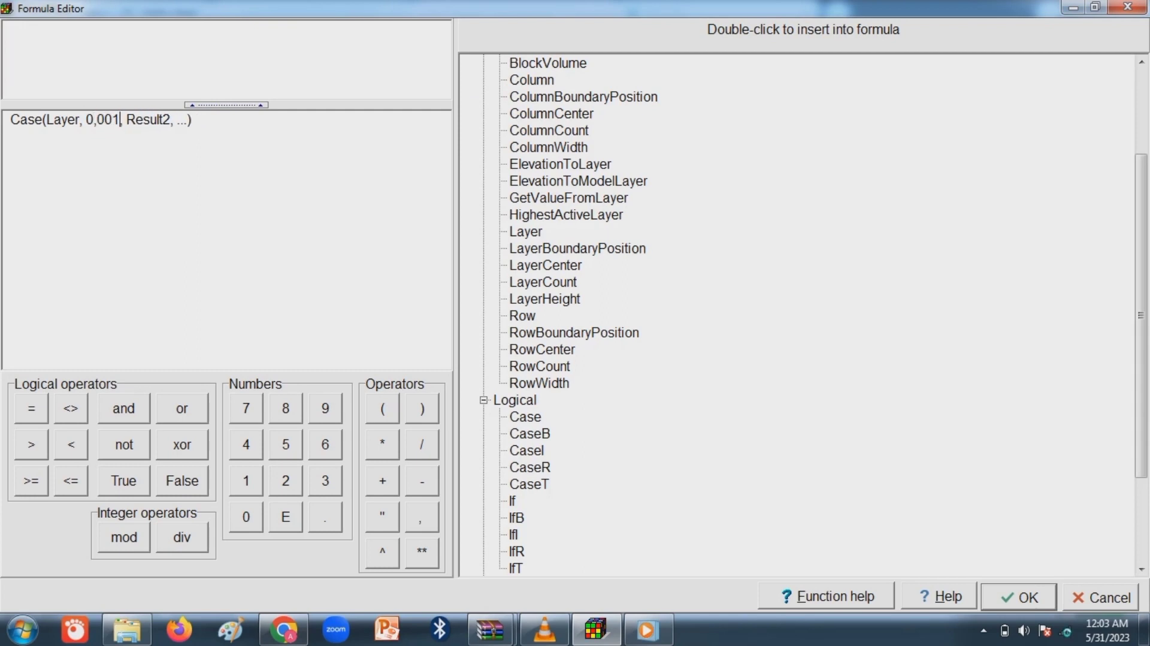
pyautogui.write('1000')
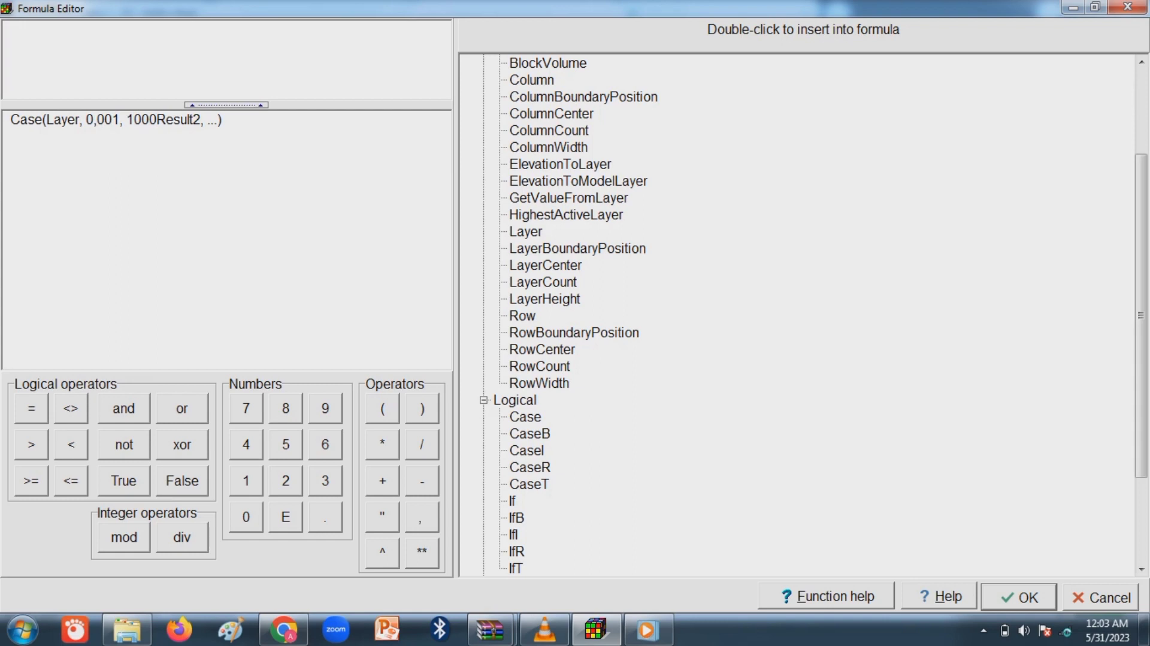
pyautogui.write(', 0,000')
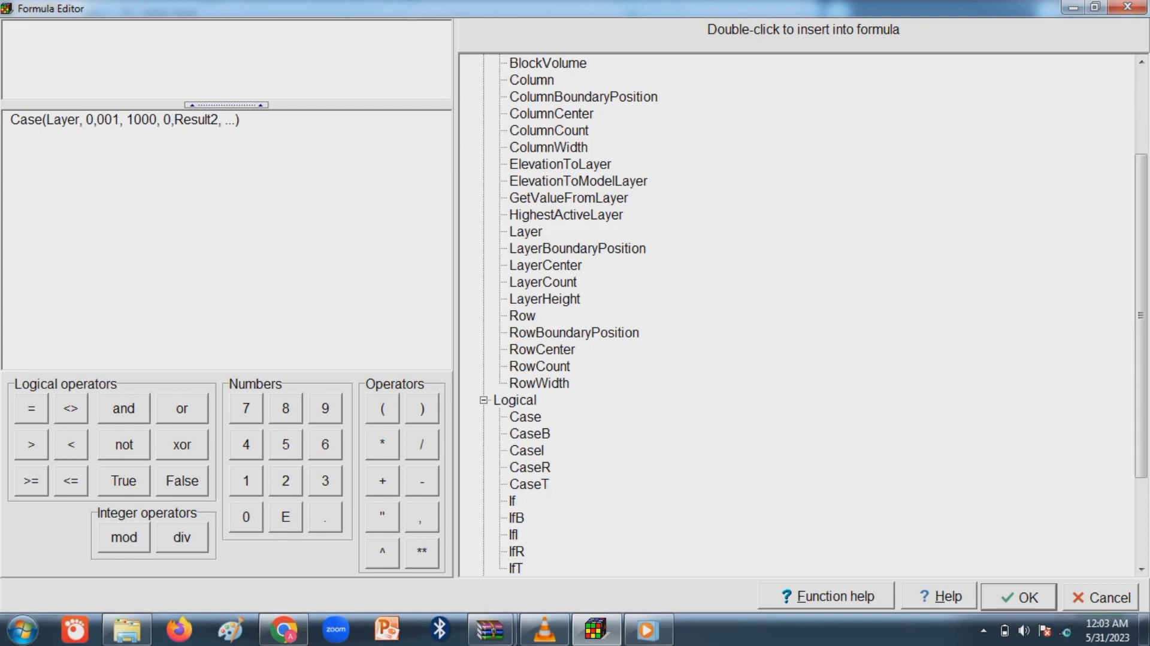
pyautogui.write('1, ')
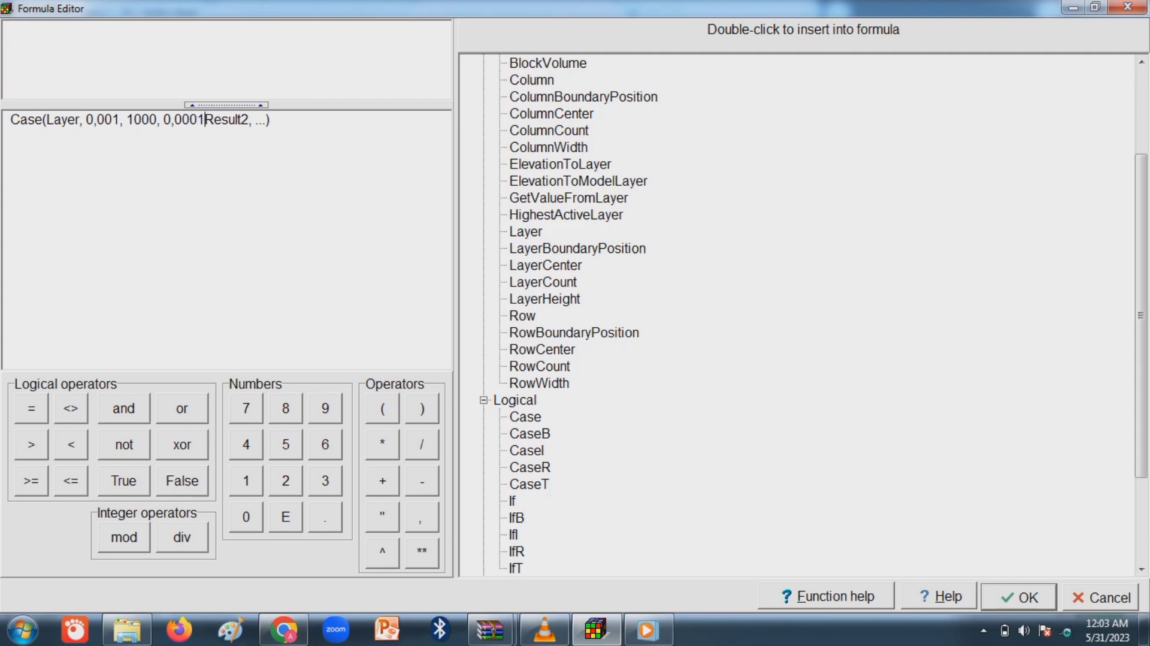
pyautogui.write('1000, 0,')
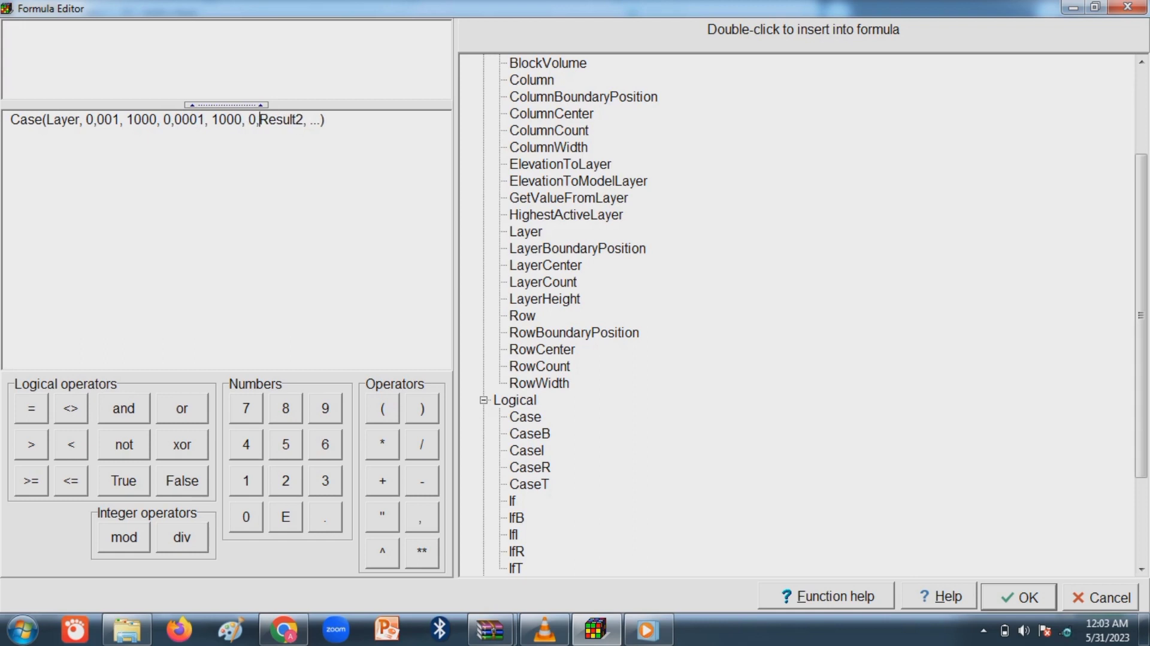
pyautogui.write('00')
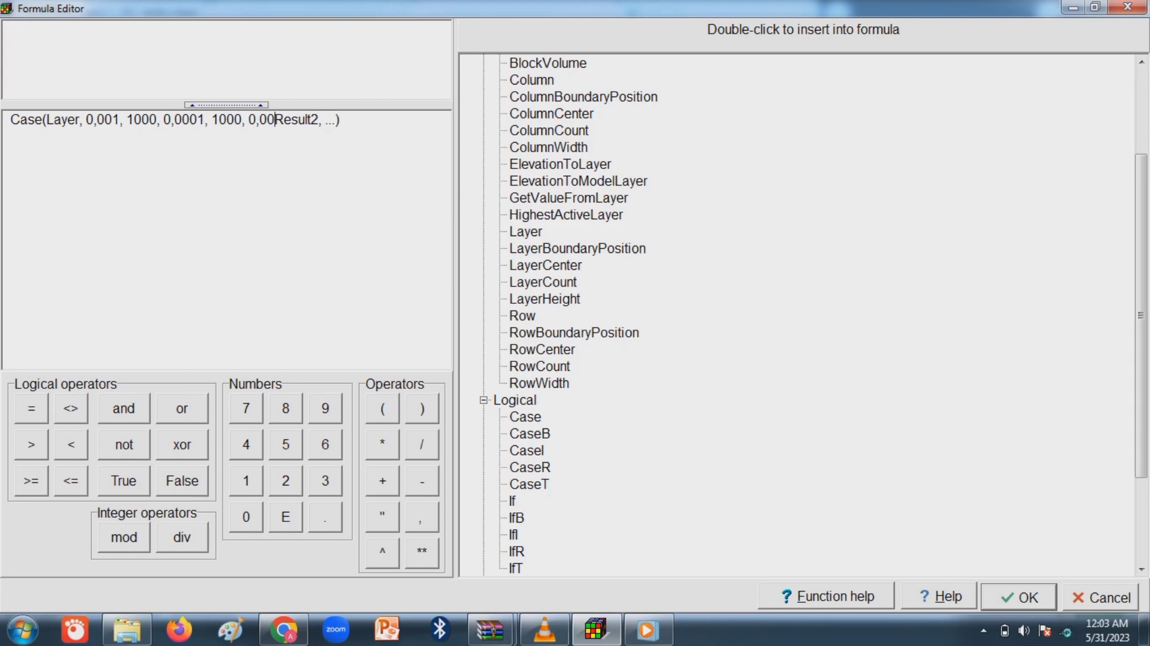
pyautogui.write('02')
# Delete the leftover Result2 and ellipsis placeholders from the Kx Case formula.
pyautogui.press('Delete')
pyautogui.press('Delete')
pyautogui.press('Delete')
pyautogui.press('Delete')
pyautogui.press('Delete')
pyautogui.press('Delete')
pyautogui.press('Delete')
pyautogui.press('Delete')
pyautogui.press('Delete')
pyautogui.press('Delete')
pyautogui.press('Delete')
pyautogui.press('Delete')
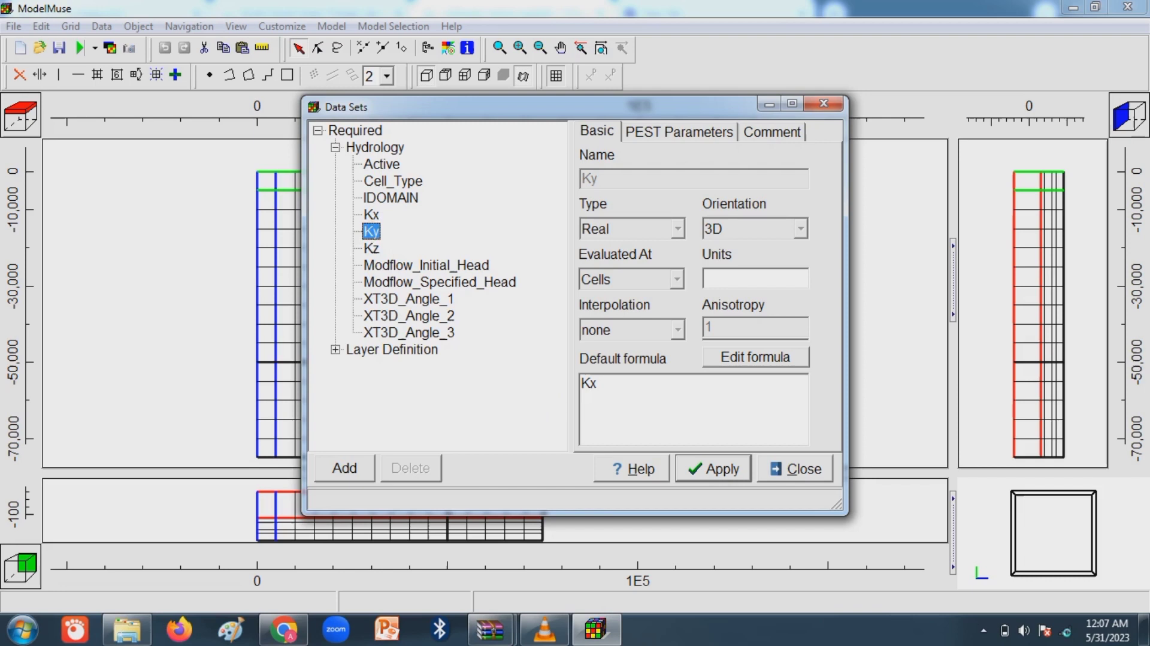
# Start the default formula of the Kz data set as a Case function with Layer as its index.
pyautogui.click(371, 248)
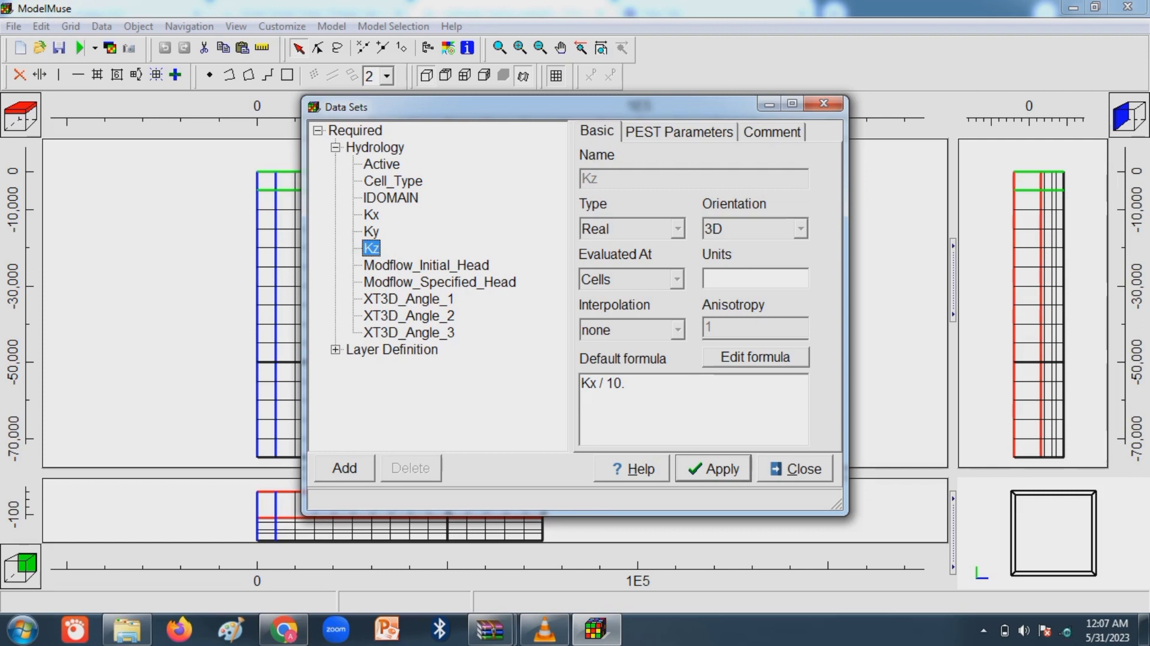
pyautogui.click(755, 357)
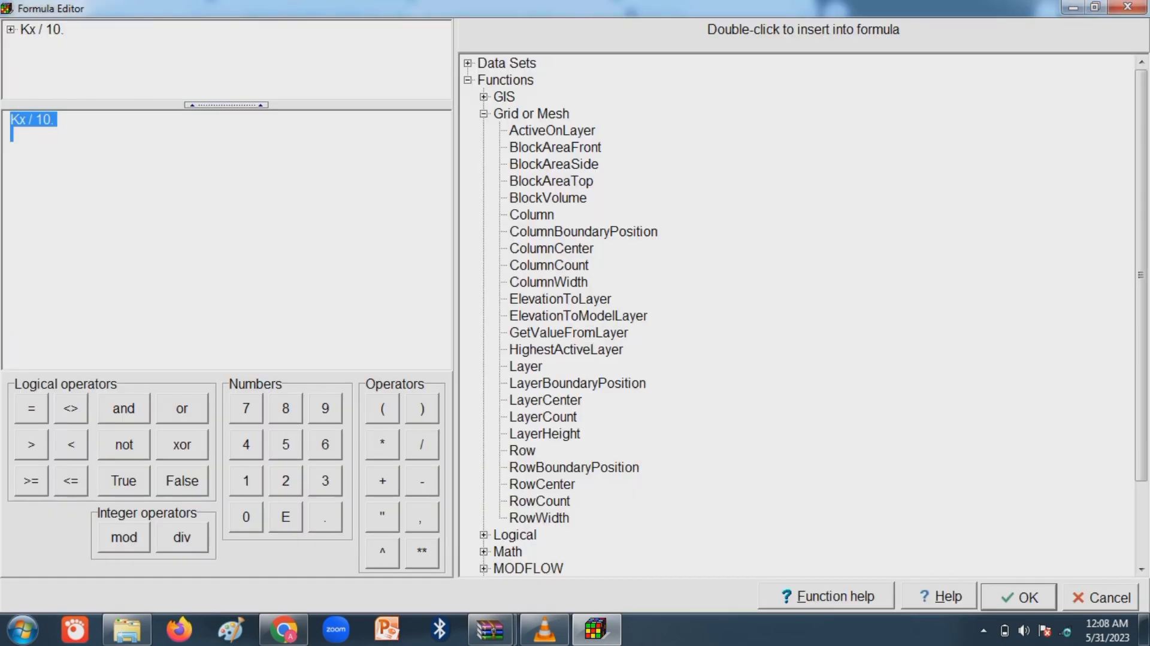
pyautogui.doubleClick(515, 534)
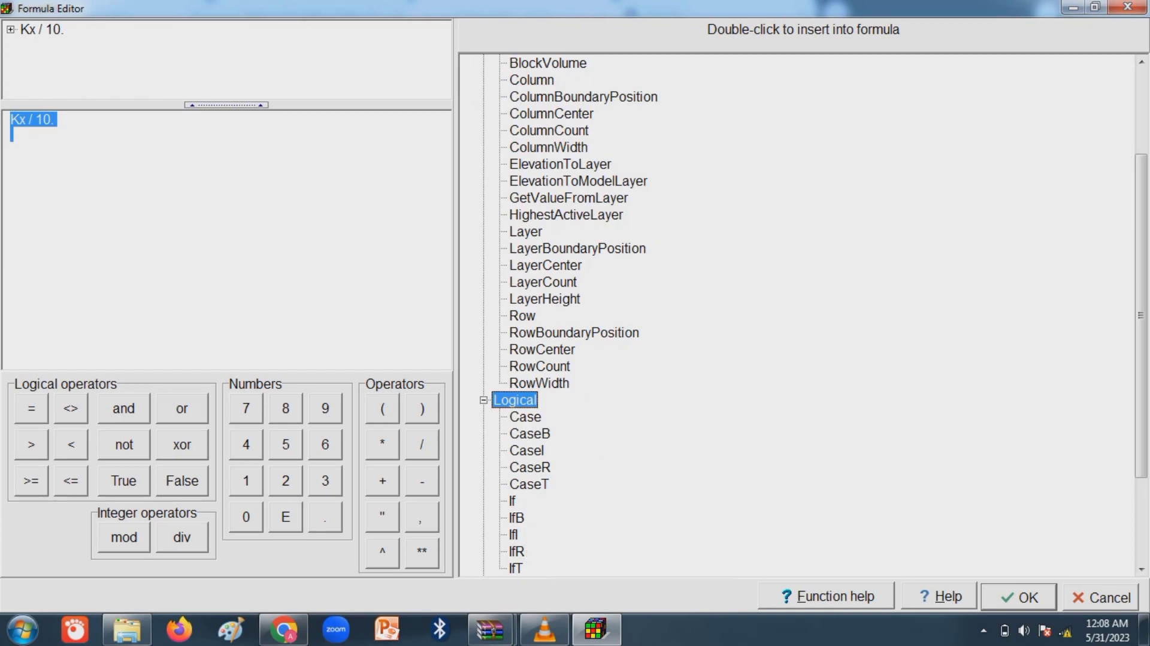
pyautogui.doubleClick(525, 417)
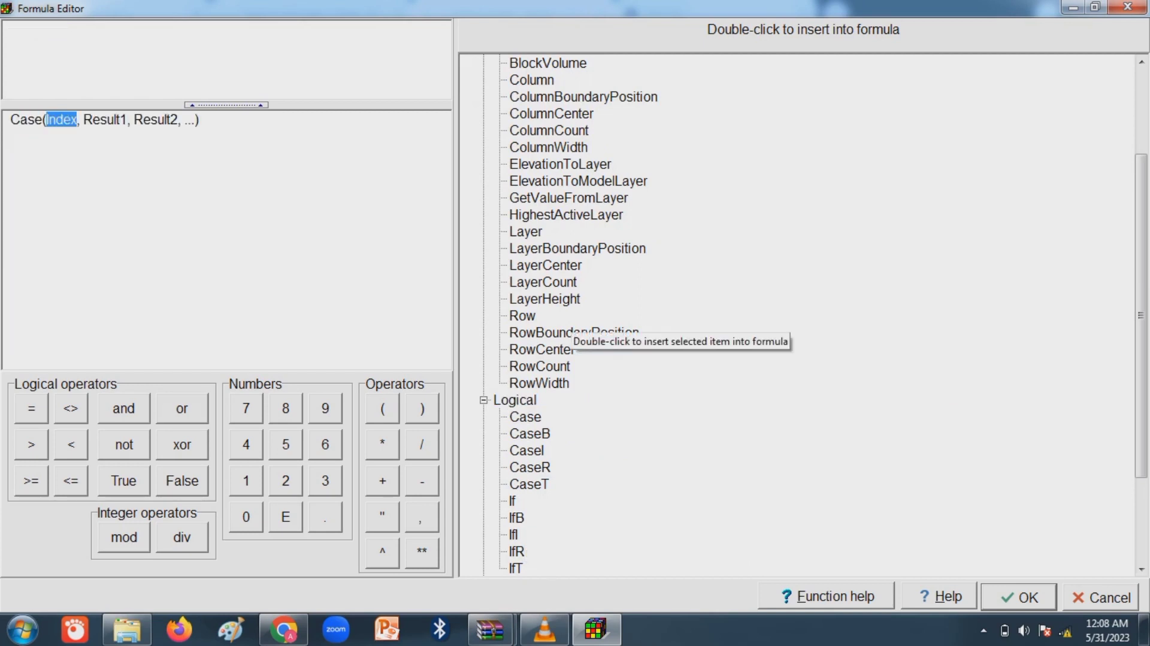
pyautogui.doubleClick(525, 232)
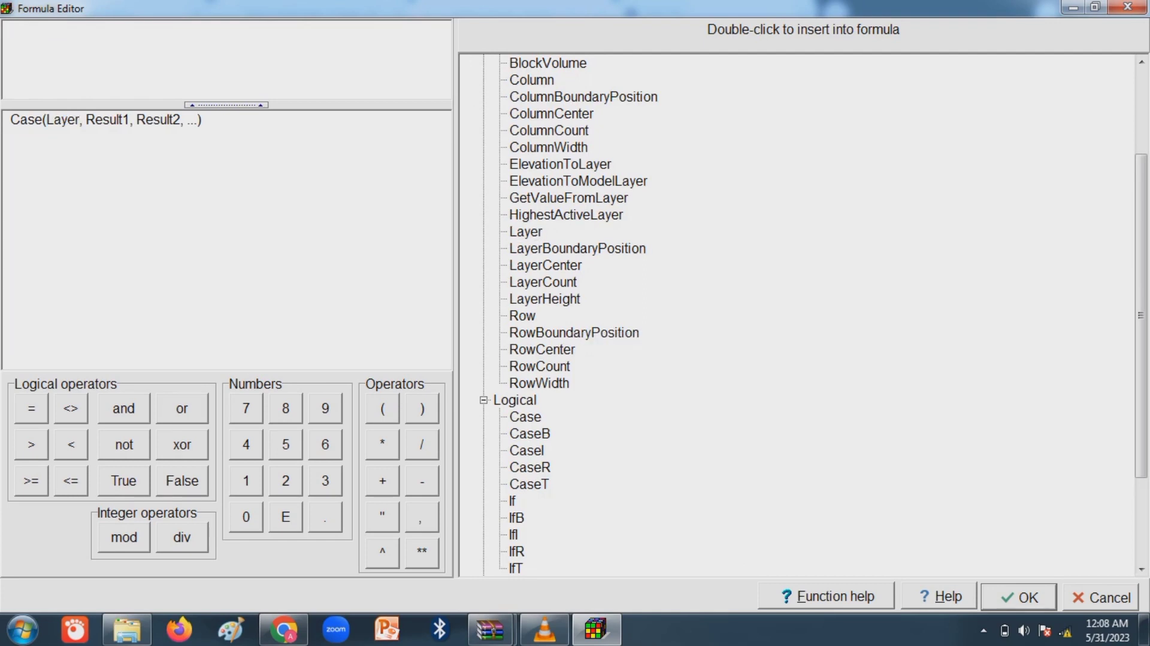
# Set the first two layer results in the Kz Case formula to 1 and 1E-6.
pyautogui.doubleClick(96, 120)
pyautogui.write('1')
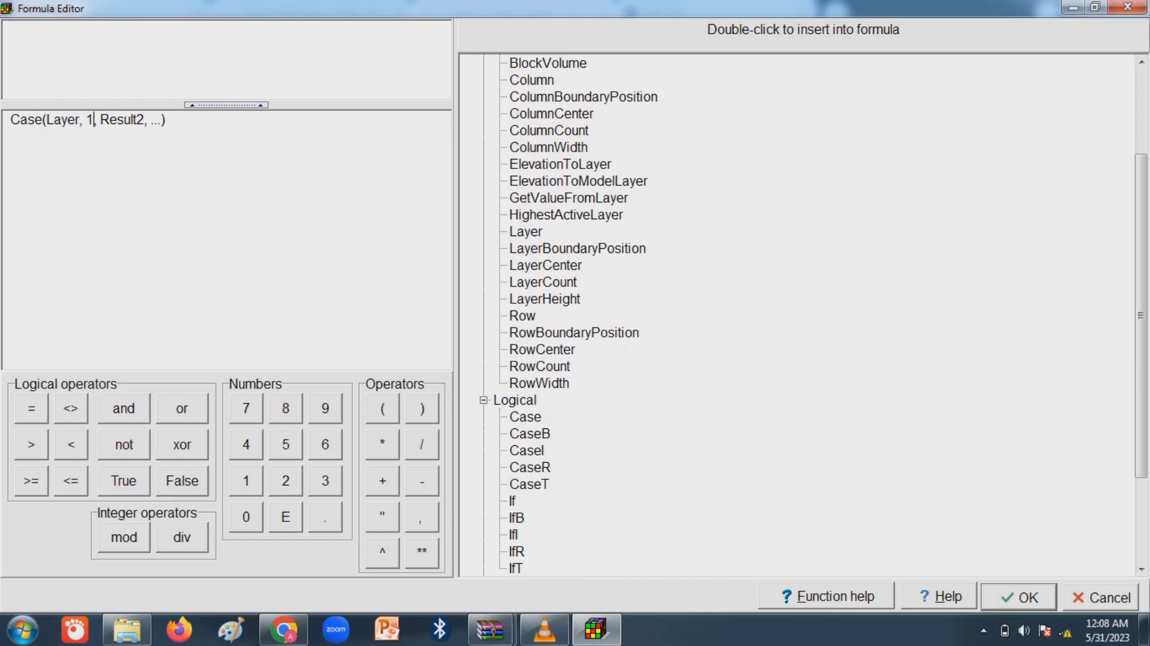
pyautogui.press('Right')
pyautogui.write('1')
pyautogui.write('E')
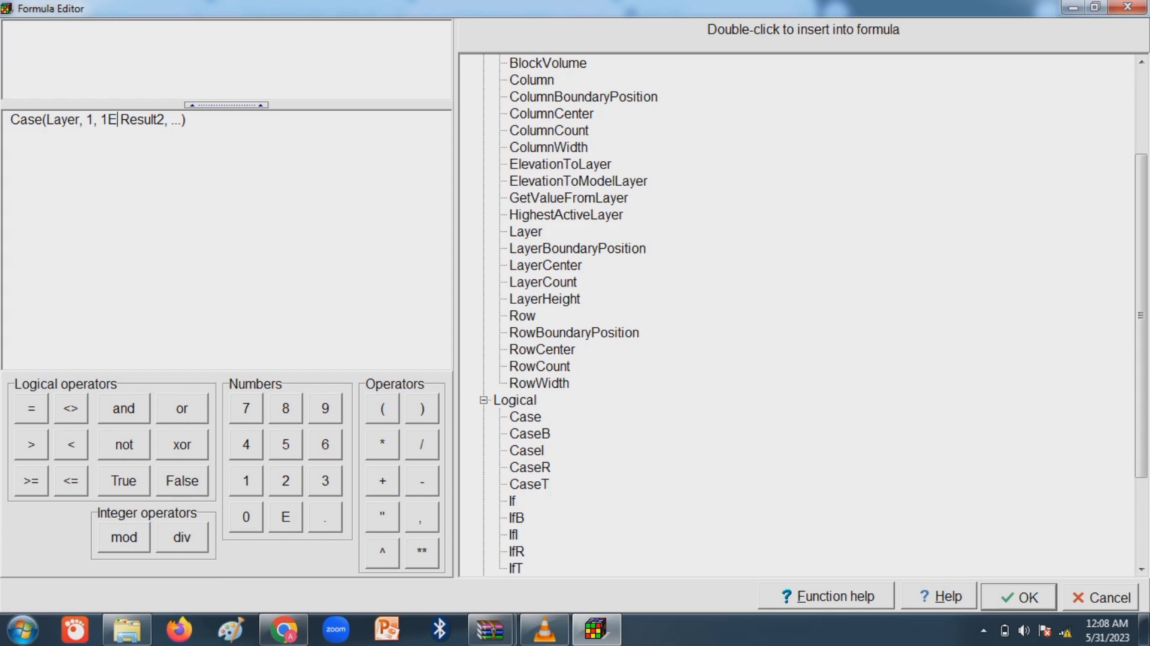
pyautogui.click(421, 480)
pyautogui.click(326, 445)
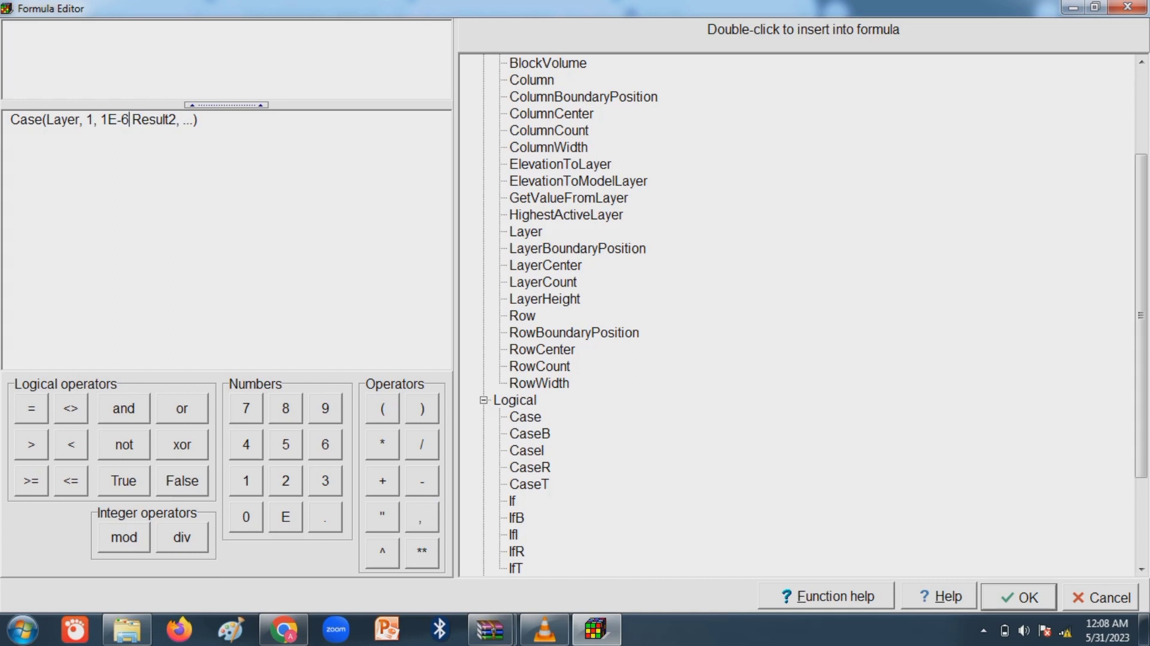
pyautogui.click(421, 516)
pyautogui.press('BackSpace')
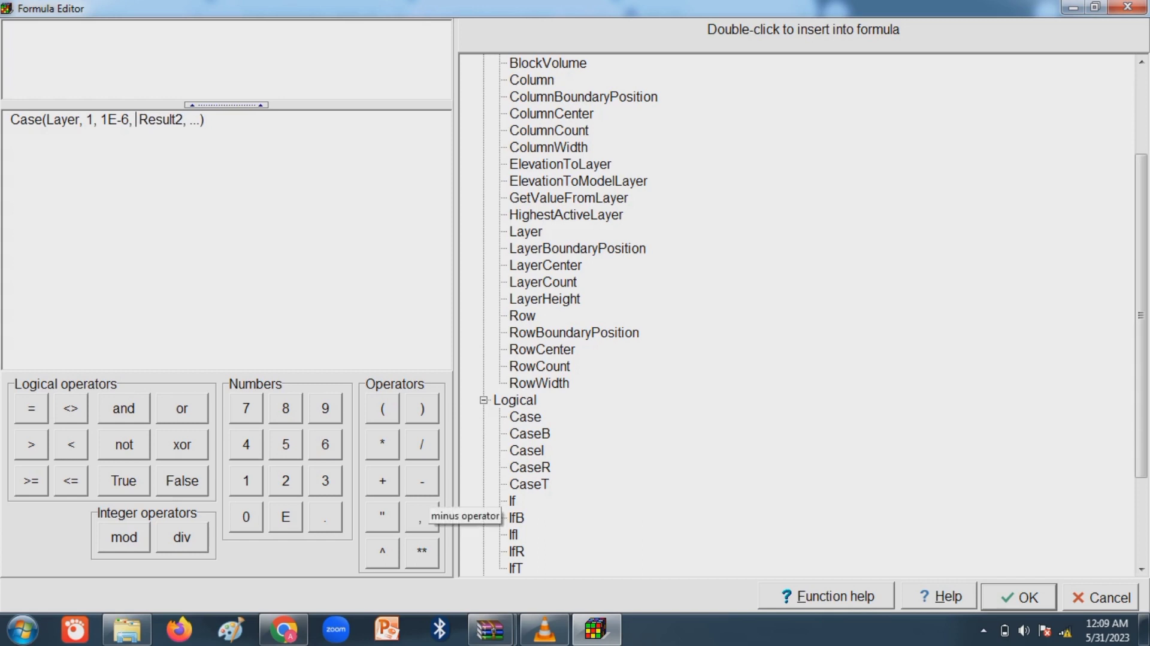
# Add 1 and 5E-7 as the third and fourth layer results in the Kz formula.
pyautogui.write('1')
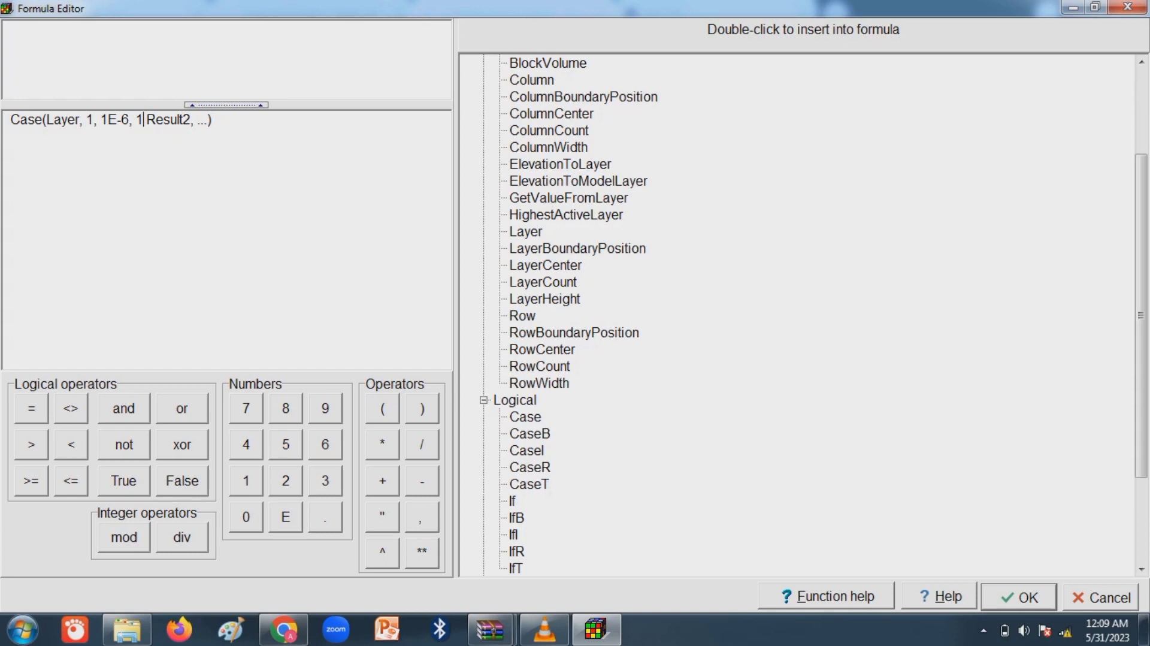
pyautogui.write(', 5')
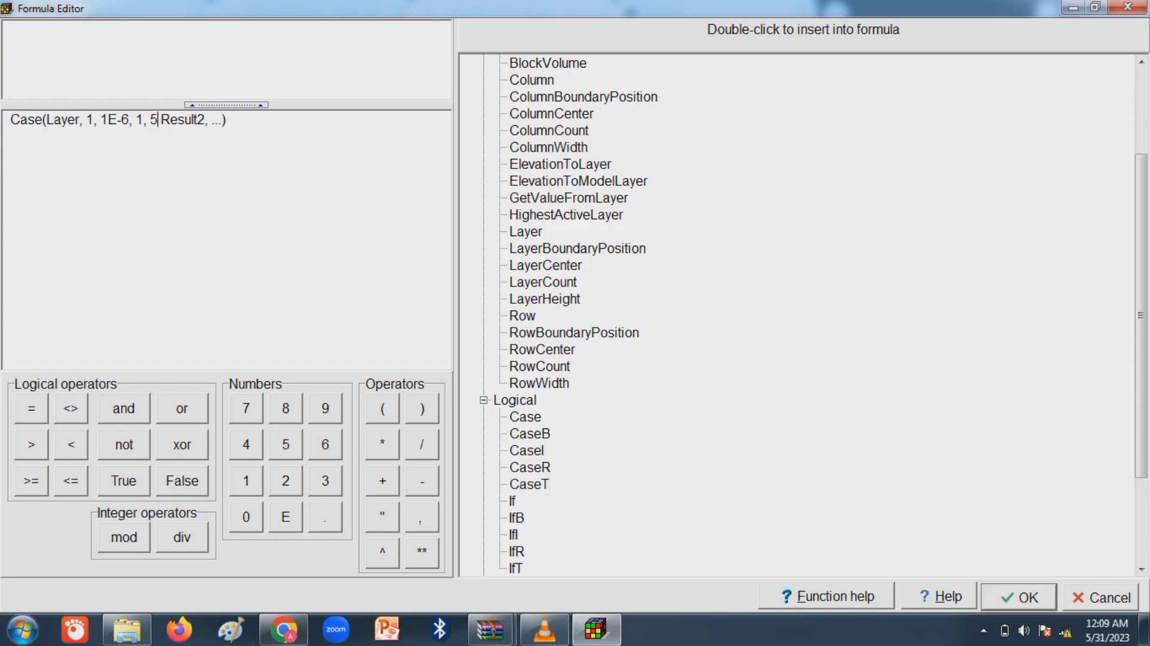
pyautogui.click(421, 481)
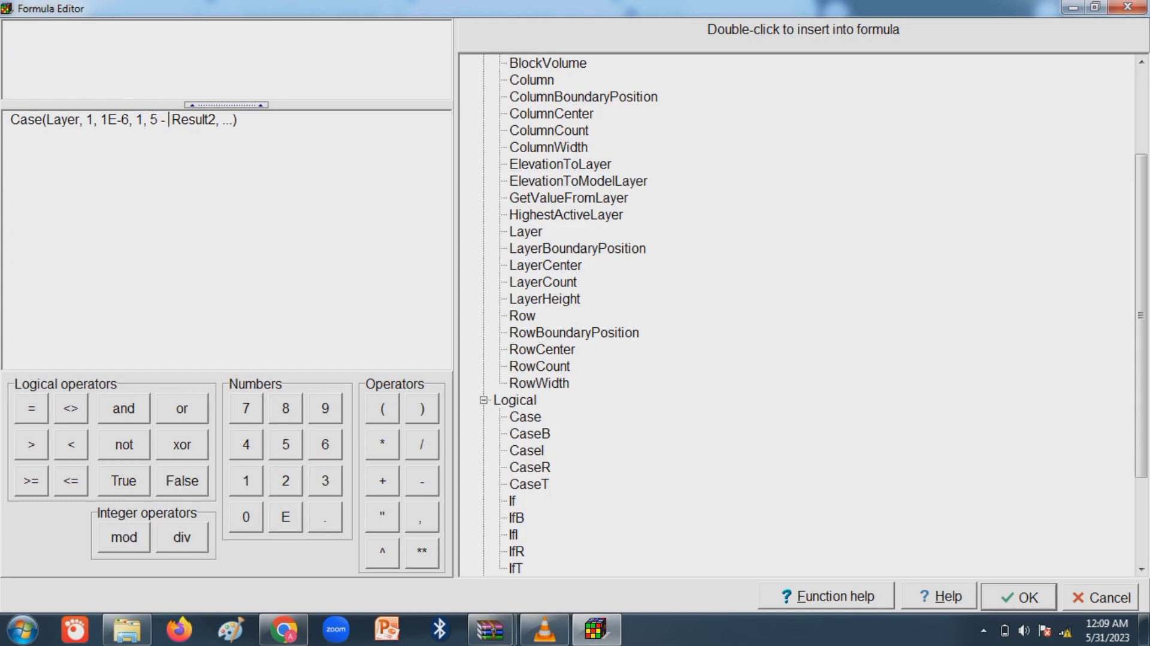
pyautogui.press('BackSpace')
pyautogui.press('BackSpace')
pyautogui.press('BackSpace')
pyautogui.click(286, 516)
pyautogui.click(422, 480)
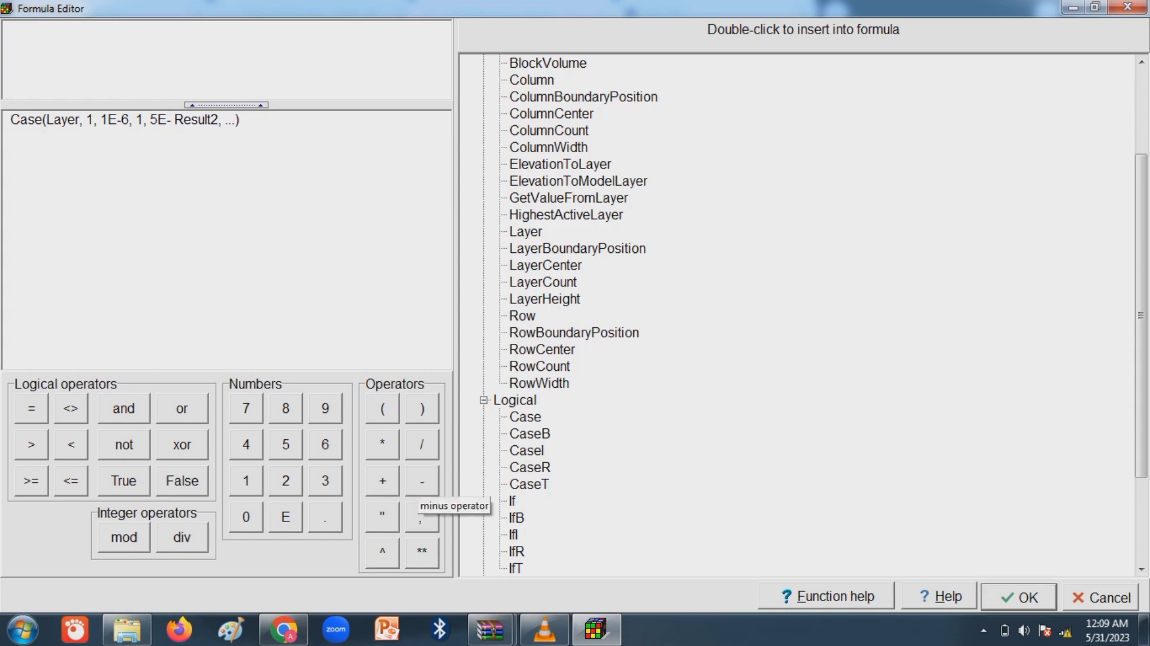
pyautogui.write('7')
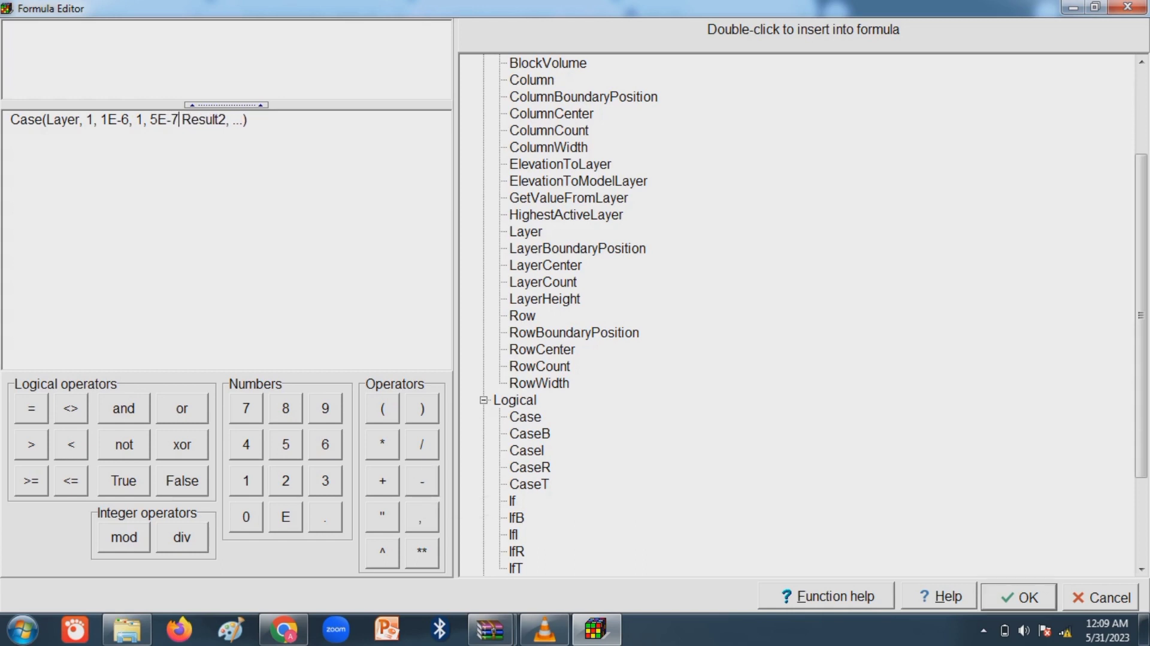
# Add 1 as the fifth layer result in the Kz formula and delete the leftover Result2 and ellipsis placeholders.
pyautogui.click(422, 516)
pyautogui.write('1')
pyautogui.press('Delete')
pyautogui.press('Delete')
pyautogui.press('Delete')
pyautogui.press('Delete')
pyautogui.press('Delete')
pyautogui.press('Delete')
pyautogui.press('Delete')
pyautogui.press('Delete')
pyautogui.press('Delete')
pyautogui.press('Delete')
pyautogui.press('Delete')
pyautogui.press('Delete')
pyautogui.press('Delete')
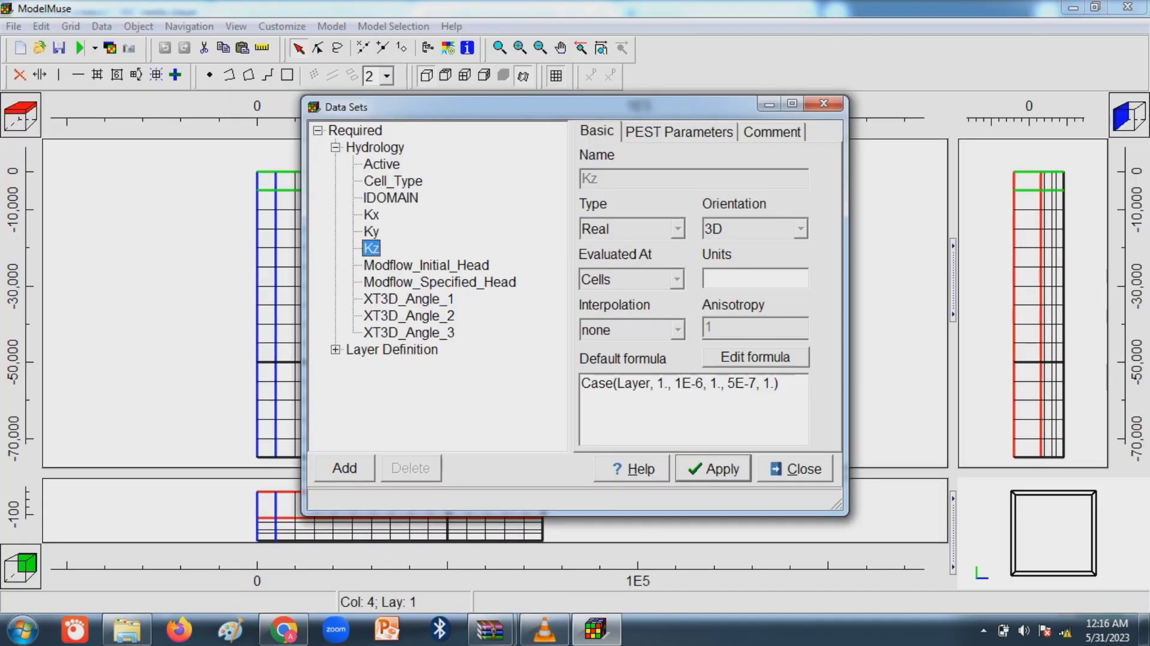
# Set the default formula of the Modflow_Initial_Head data set to Model_Top and apply the data set changes.
pyautogui.click(426, 266)
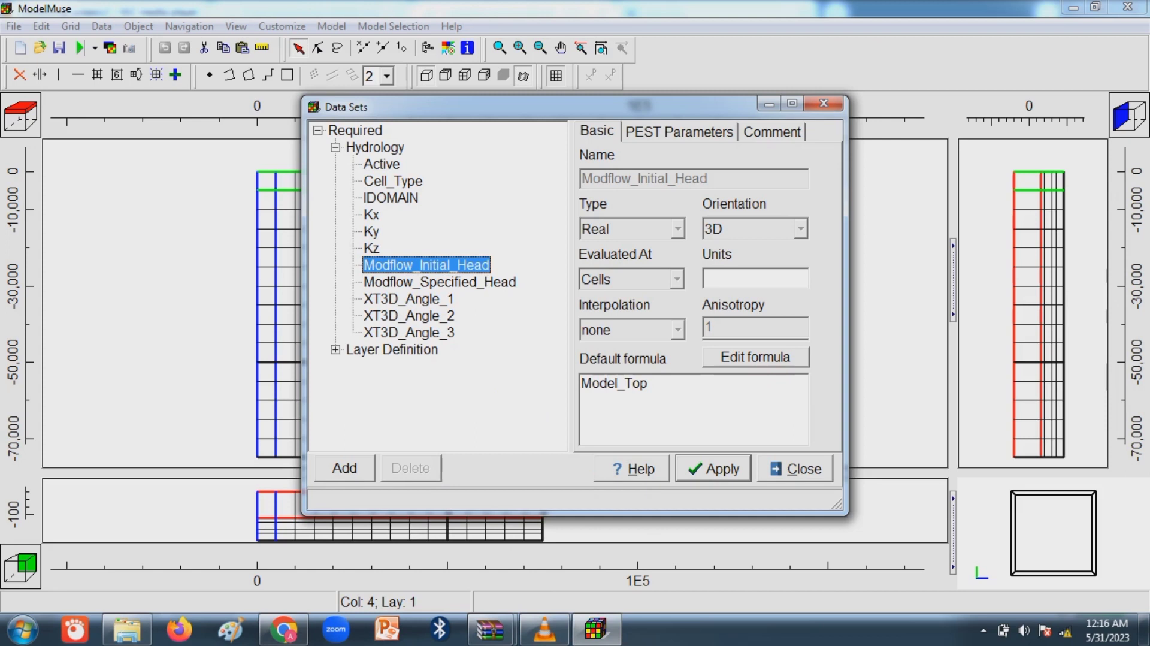
pyautogui.click(756, 357)
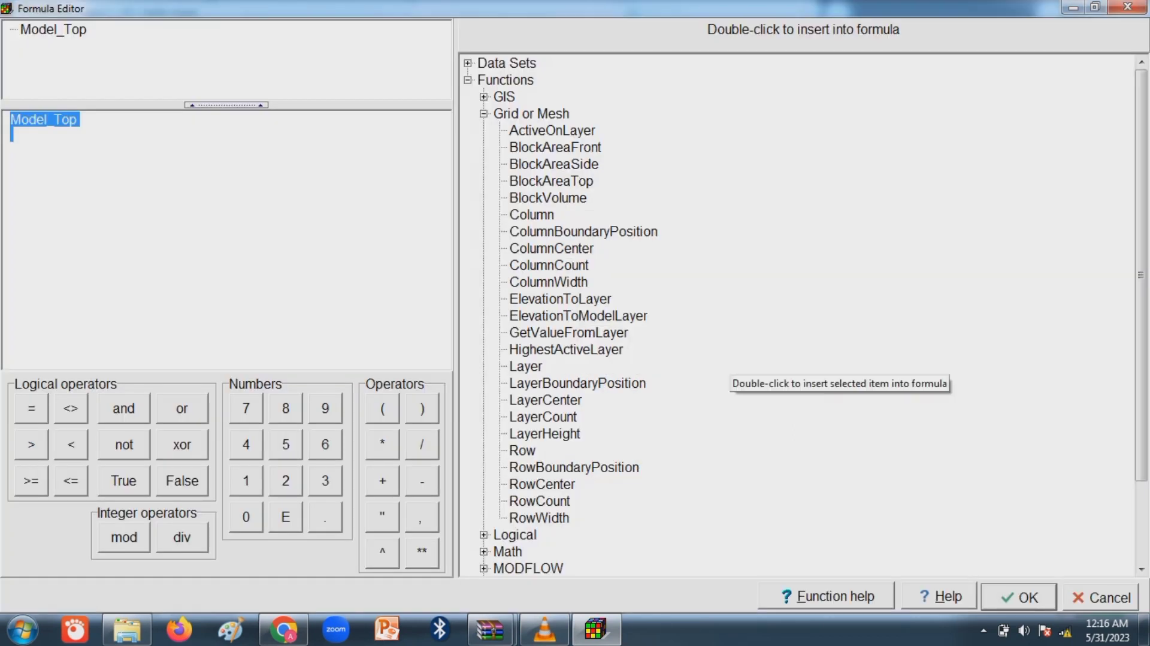
pyautogui.click(484, 114)
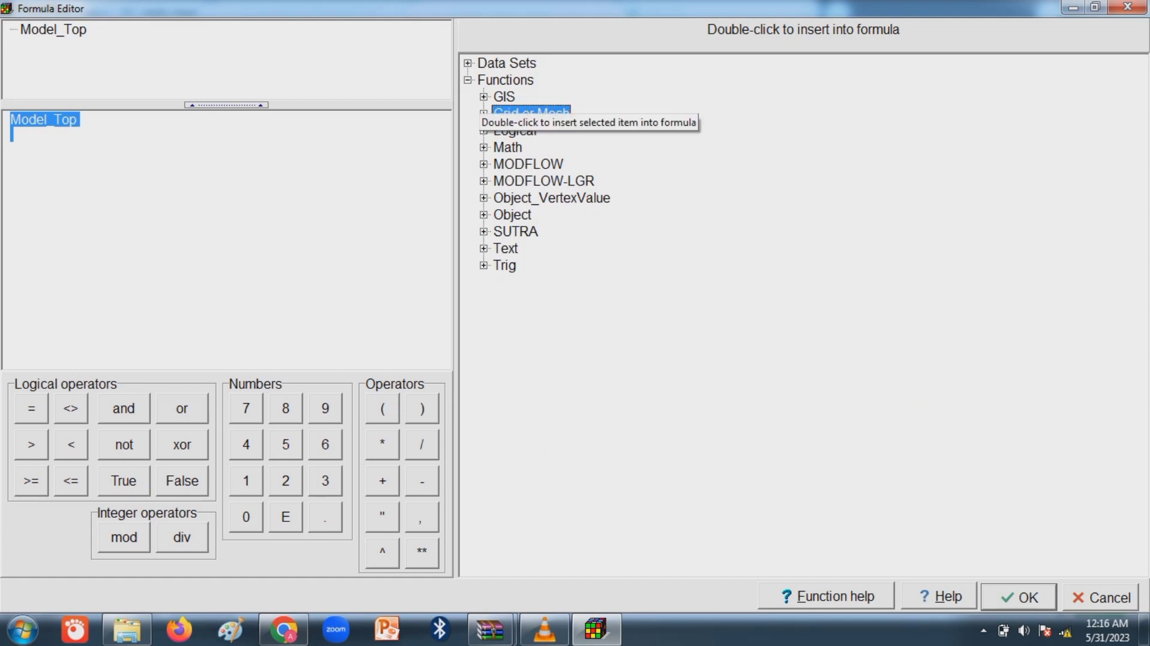
pyautogui.click(497, 64)
pyautogui.doubleClick(513, 65)
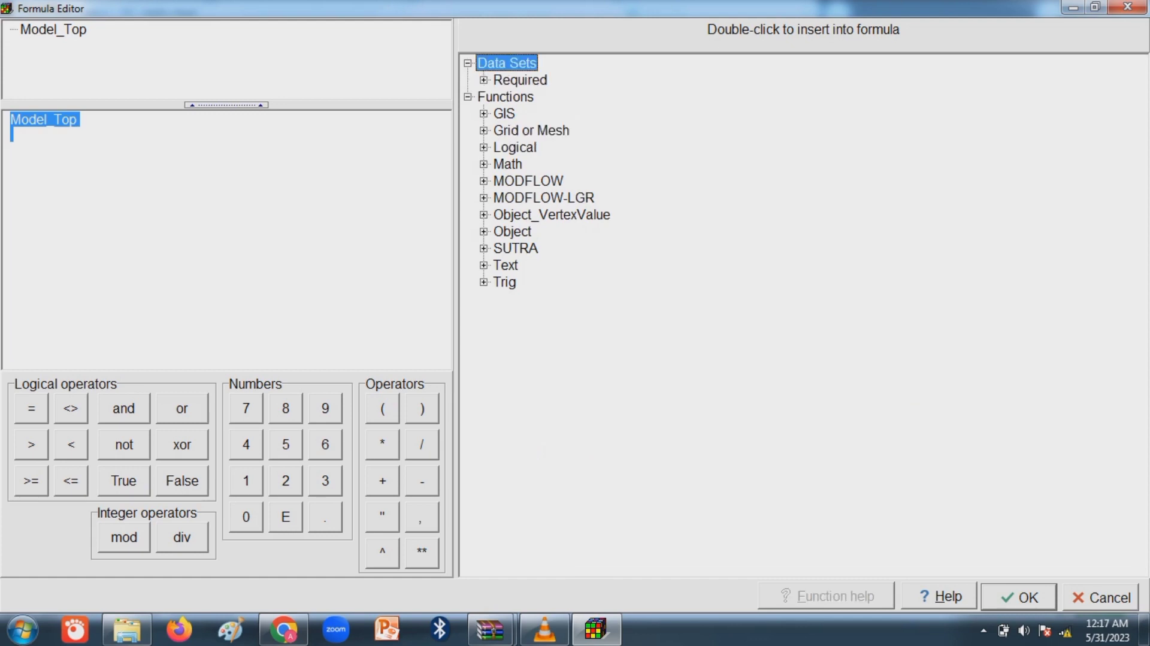
pyautogui.doubleClick(519, 79)
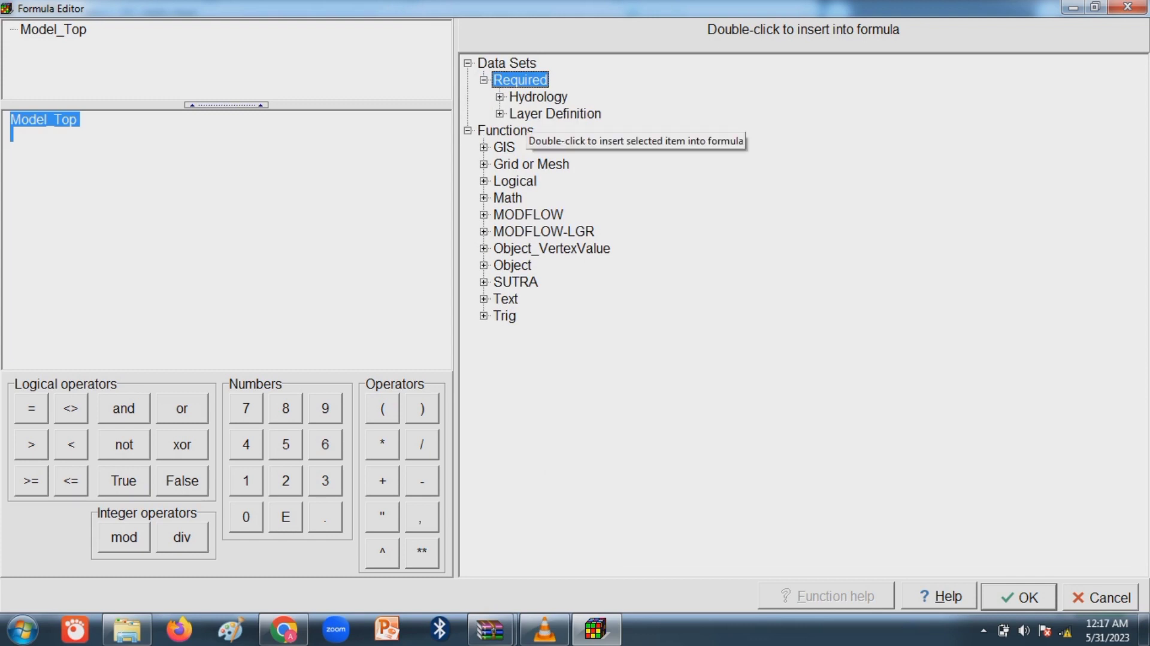
pyautogui.click(529, 115)
pyautogui.doubleClick(528, 114)
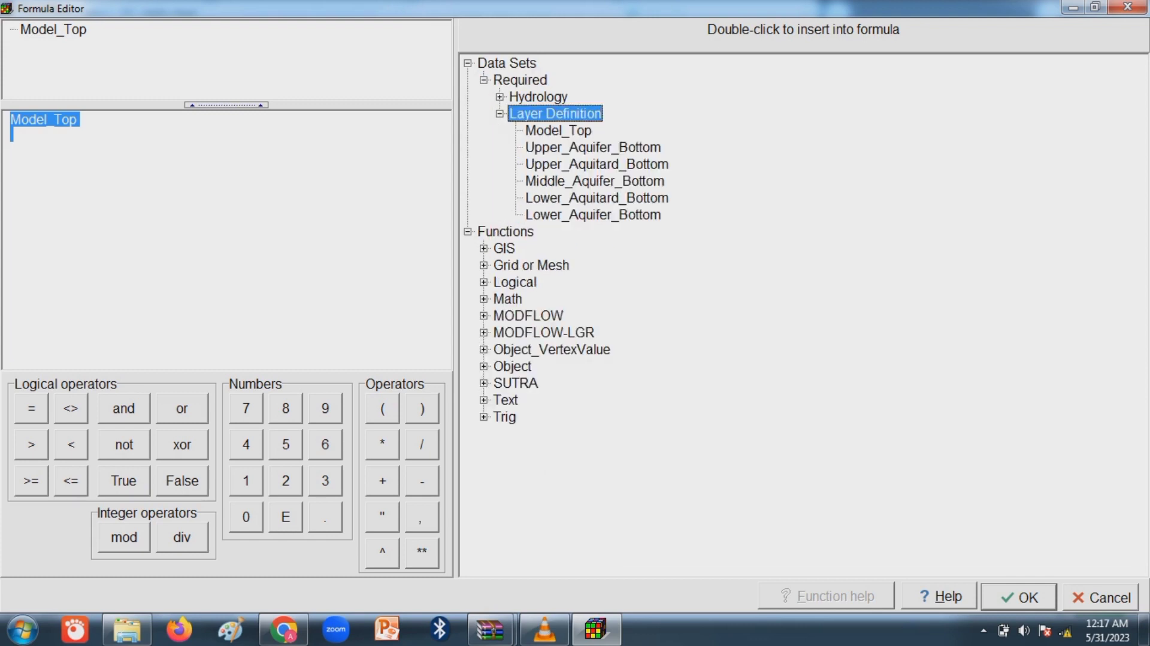
pyautogui.click(558, 130)
pyautogui.doubleClick(541, 131)
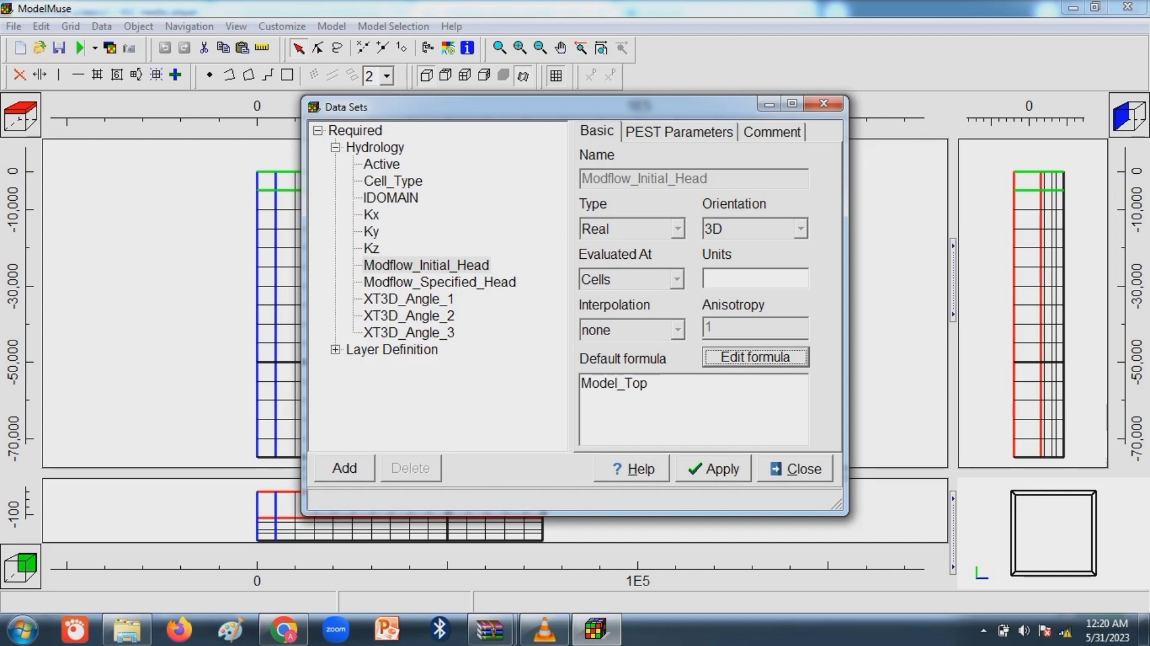
pyautogui.click(713, 469)
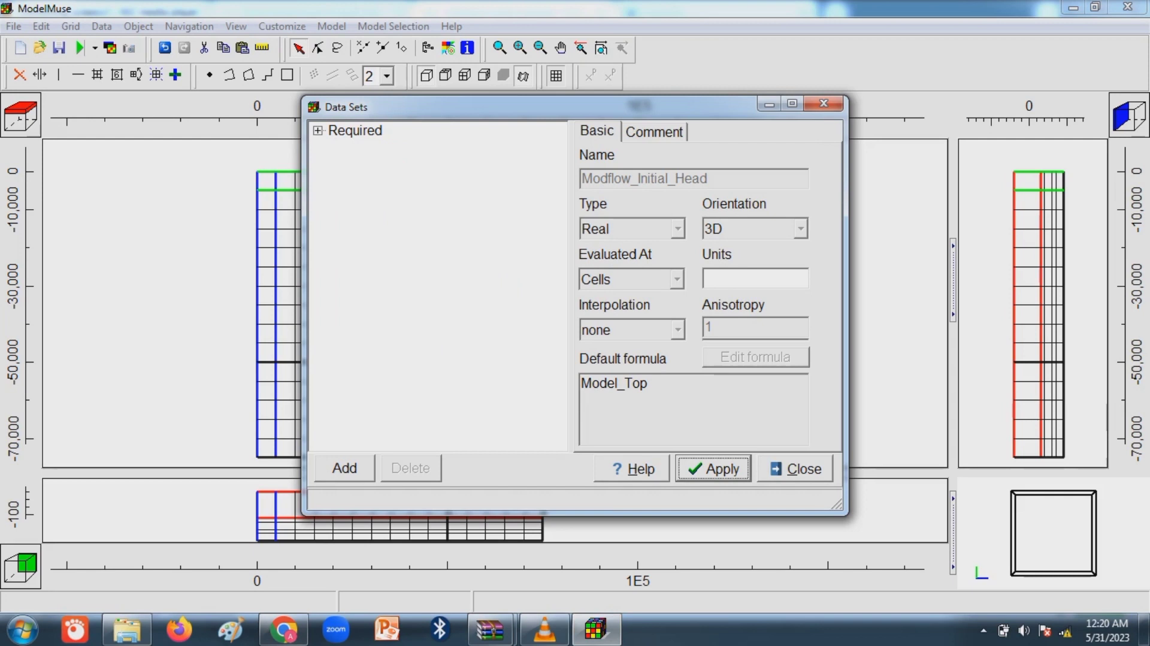
pyautogui.click(795, 468)
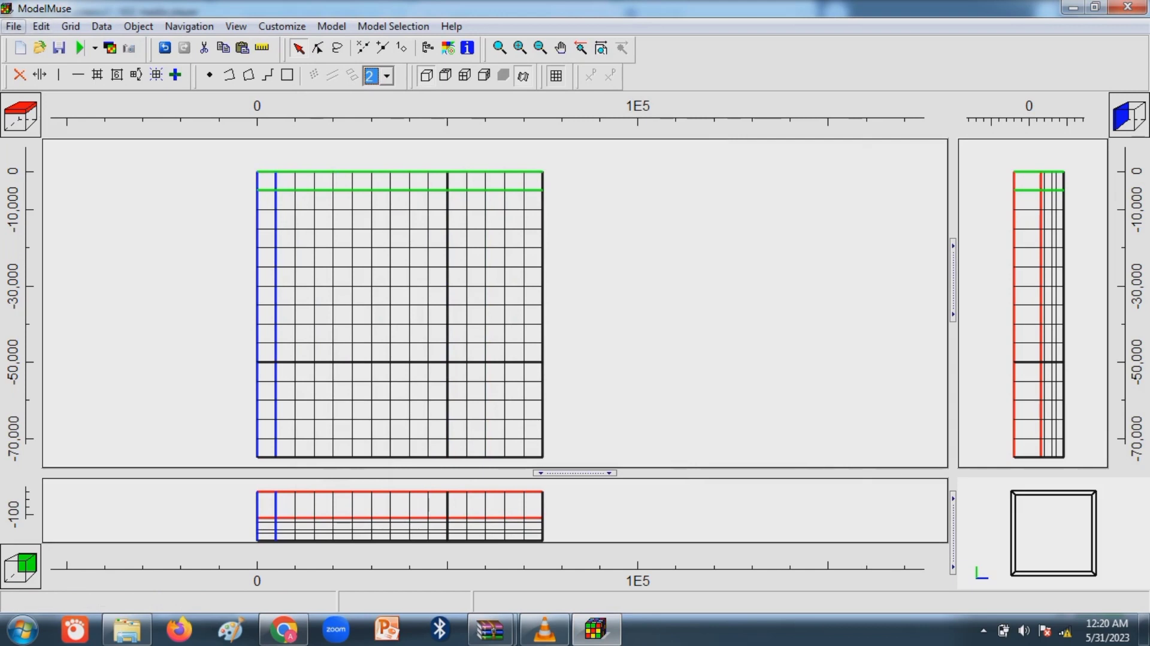
# Start saving the model and create and open a folder named EXAMPLEPROBLEMOFMODFLOW in the Documents library.
pyautogui.click(13, 25)
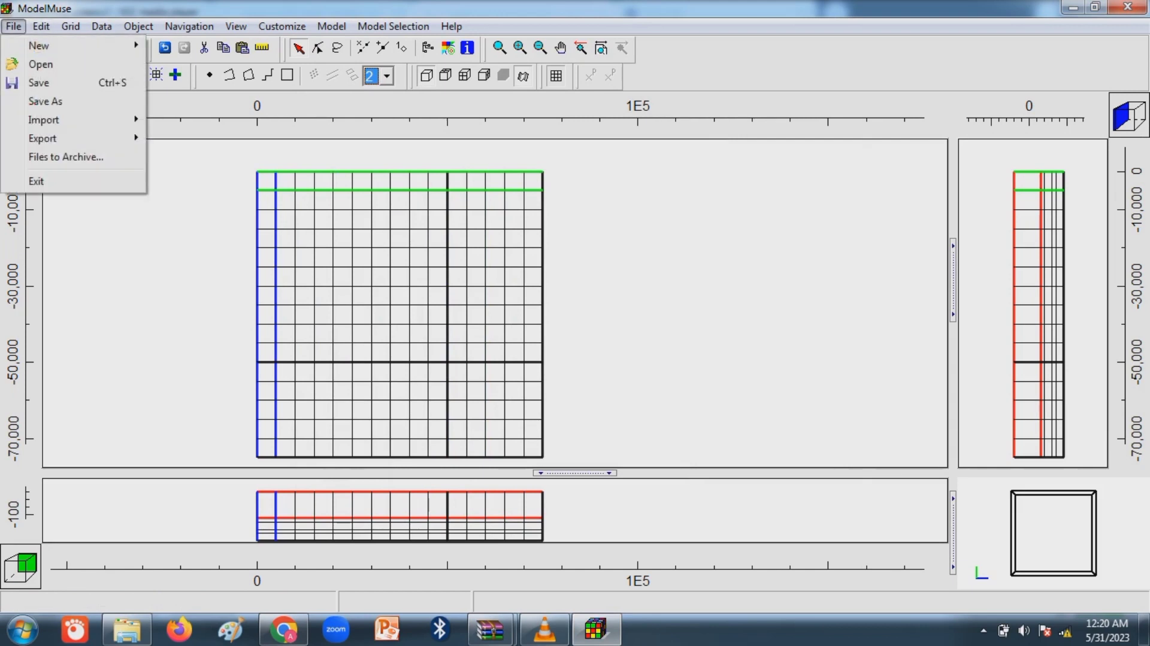
pyautogui.click(39, 82)
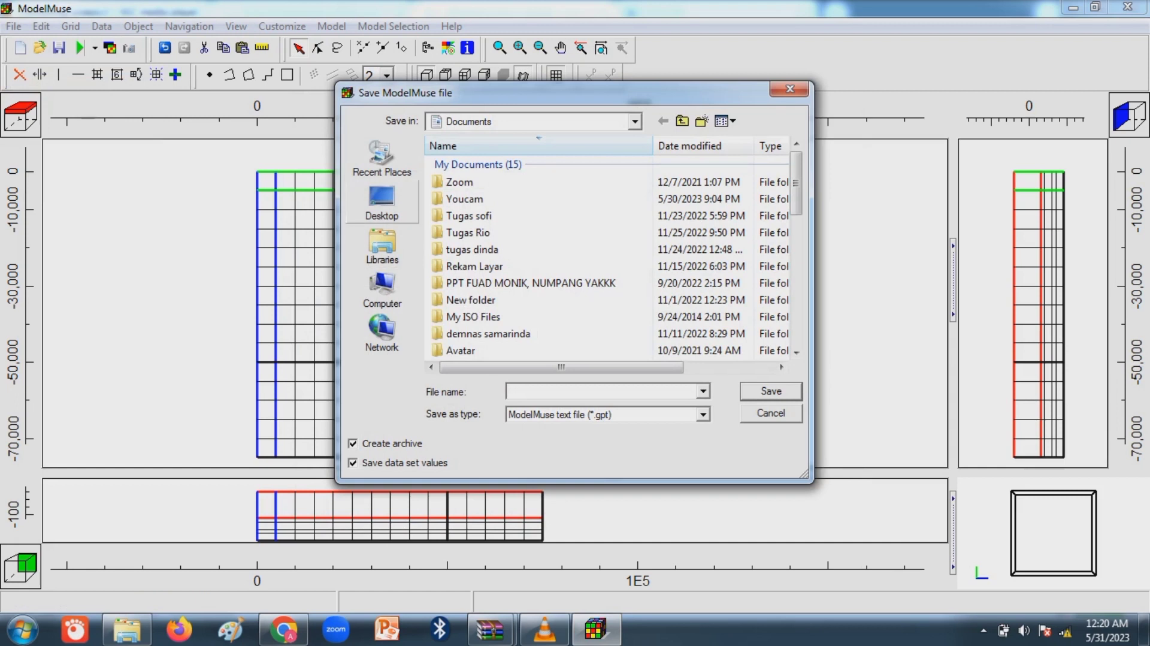
pyautogui.click(384, 246)
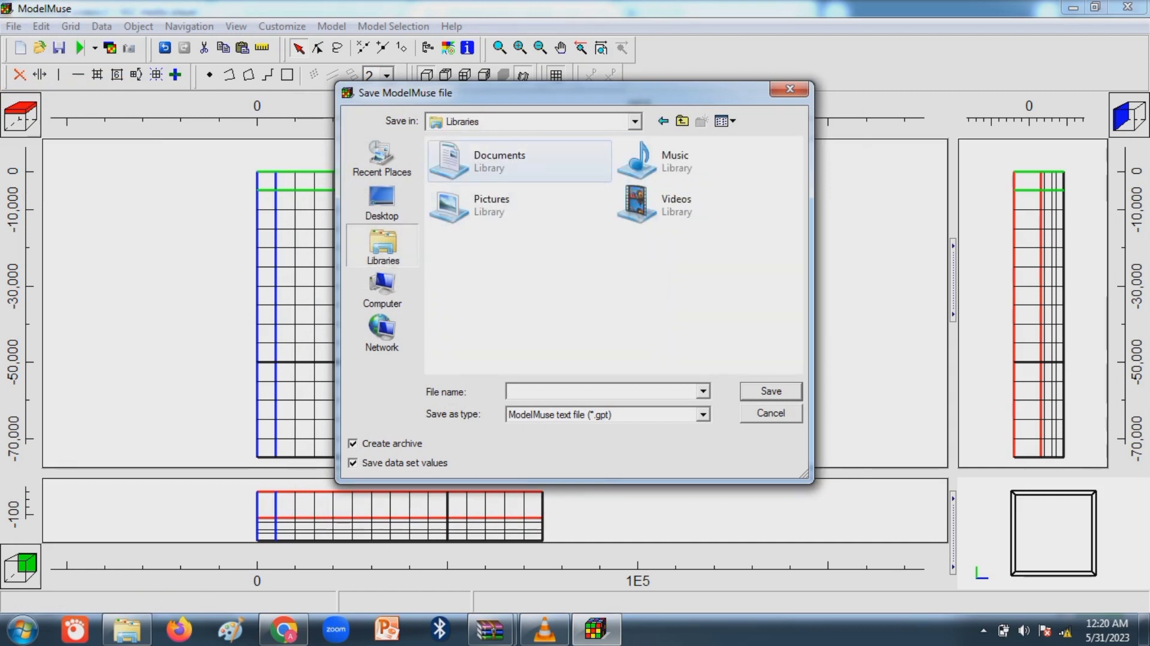
pyautogui.doubleClick(499, 161)
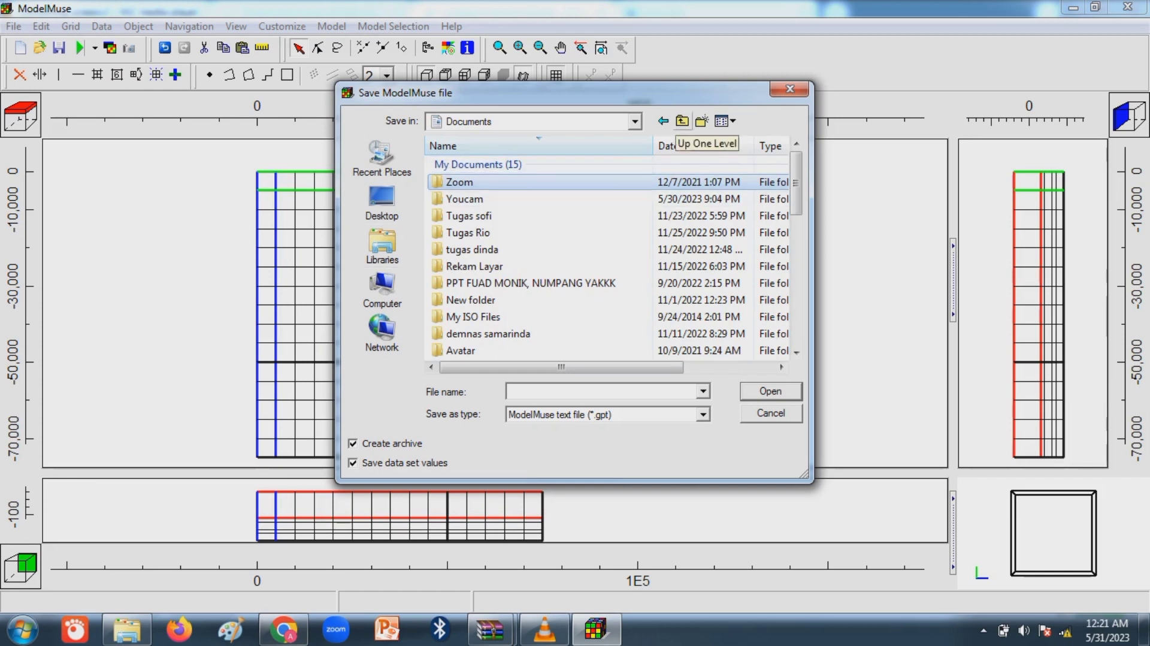
pyautogui.click(701, 121)
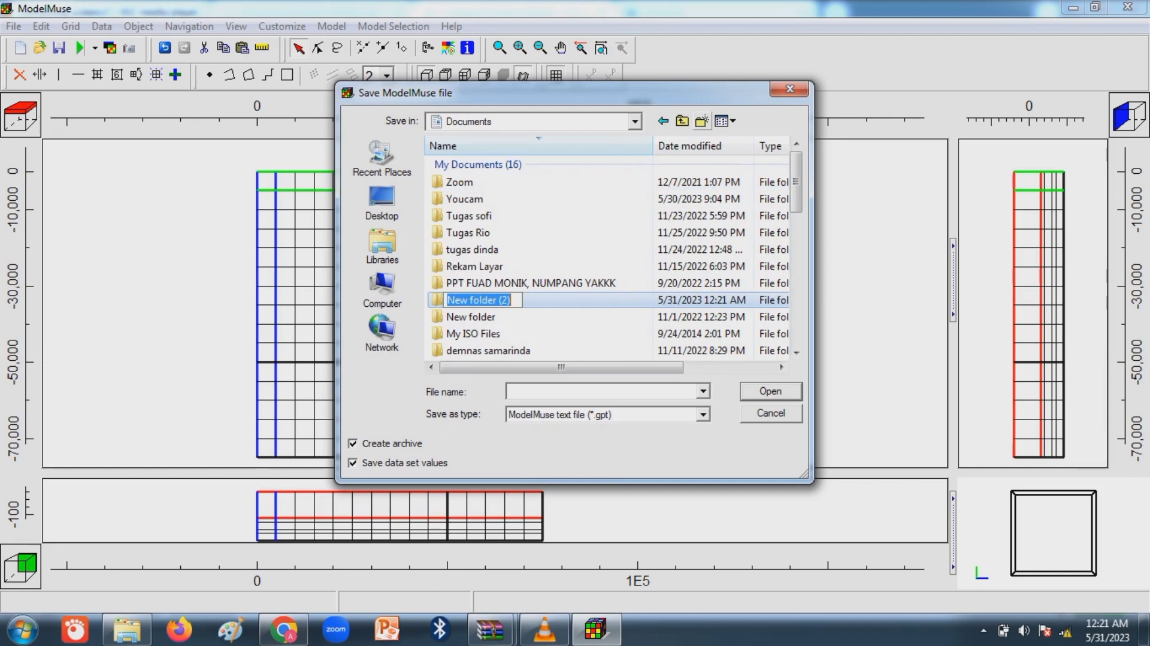
pyautogui.write('EXAMPLE')
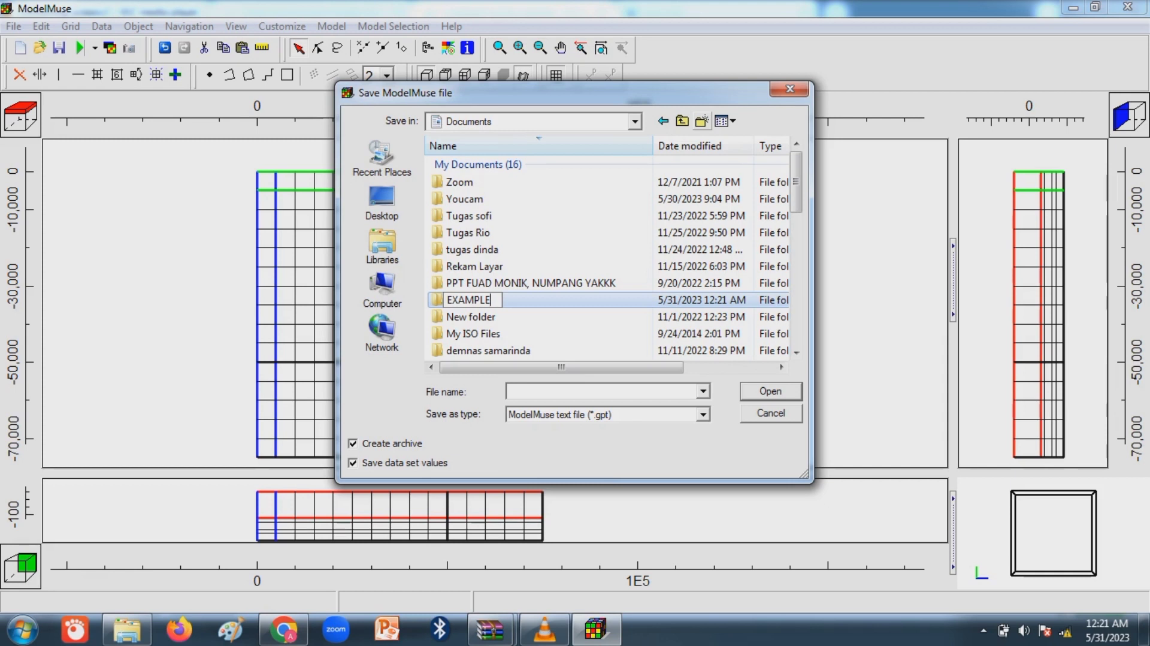
pyautogui.write('PROBLEMO')
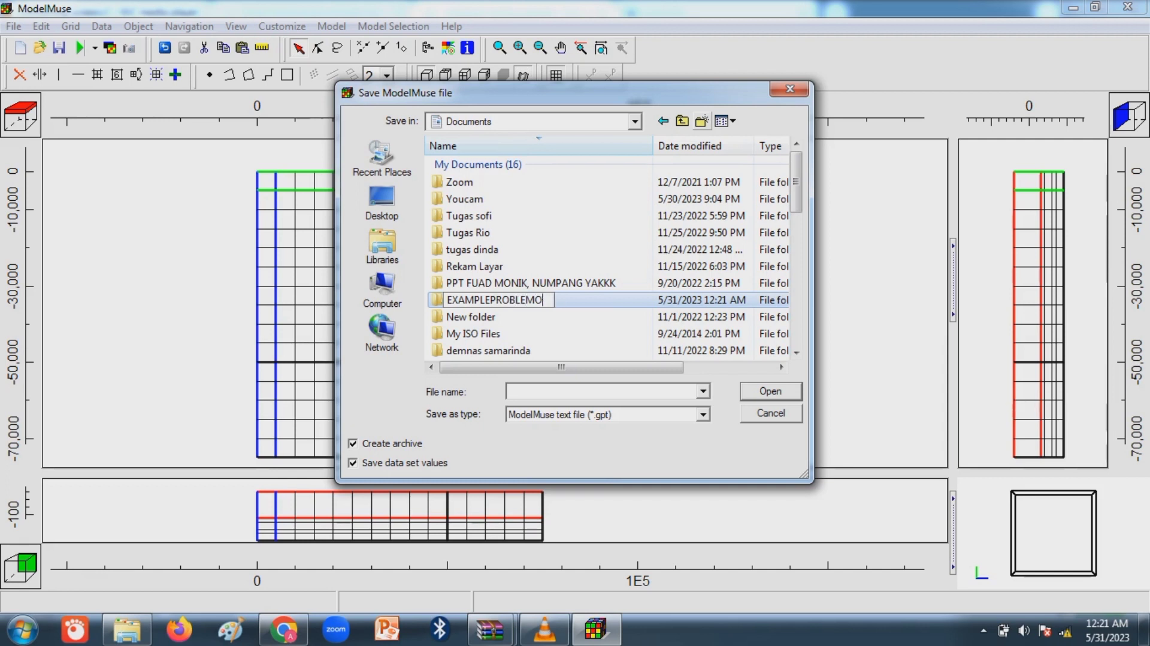
pyautogui.write('FMODFLO')
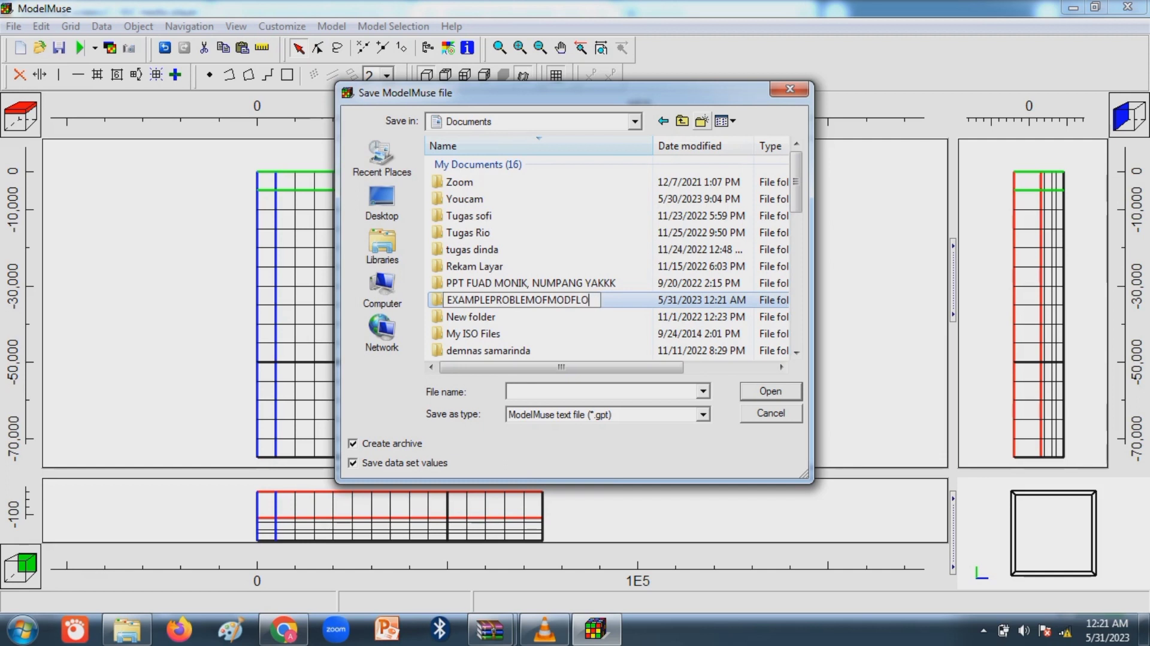
pyautogui.write('W')
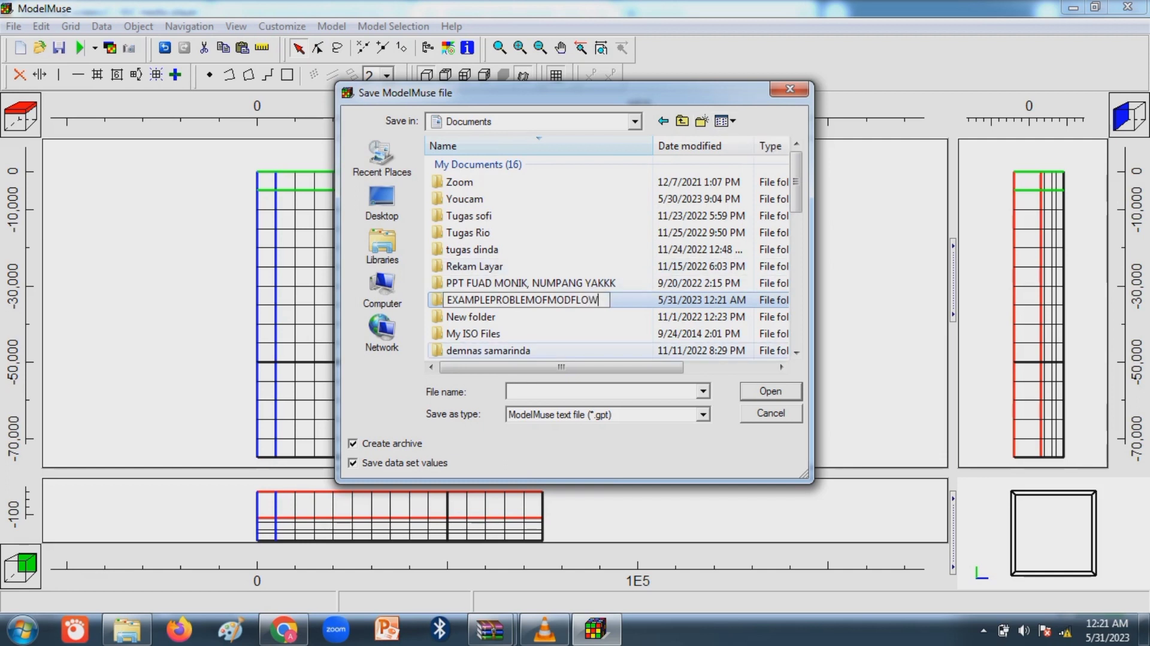
pyautogui.press('Return')
pyautogui.press('Return')
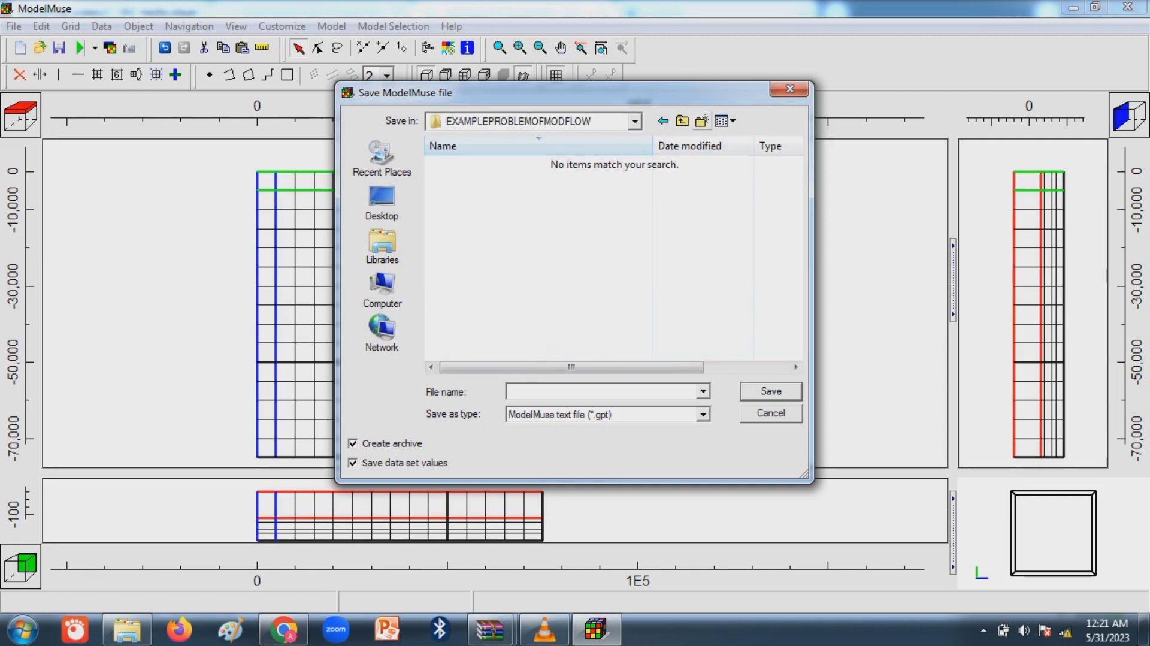
# Create a subfolder named MODEL inside EXAMPLEPROBLEMOFMODFLOW and open it as the save location.
pyautogui.click(701, 121)
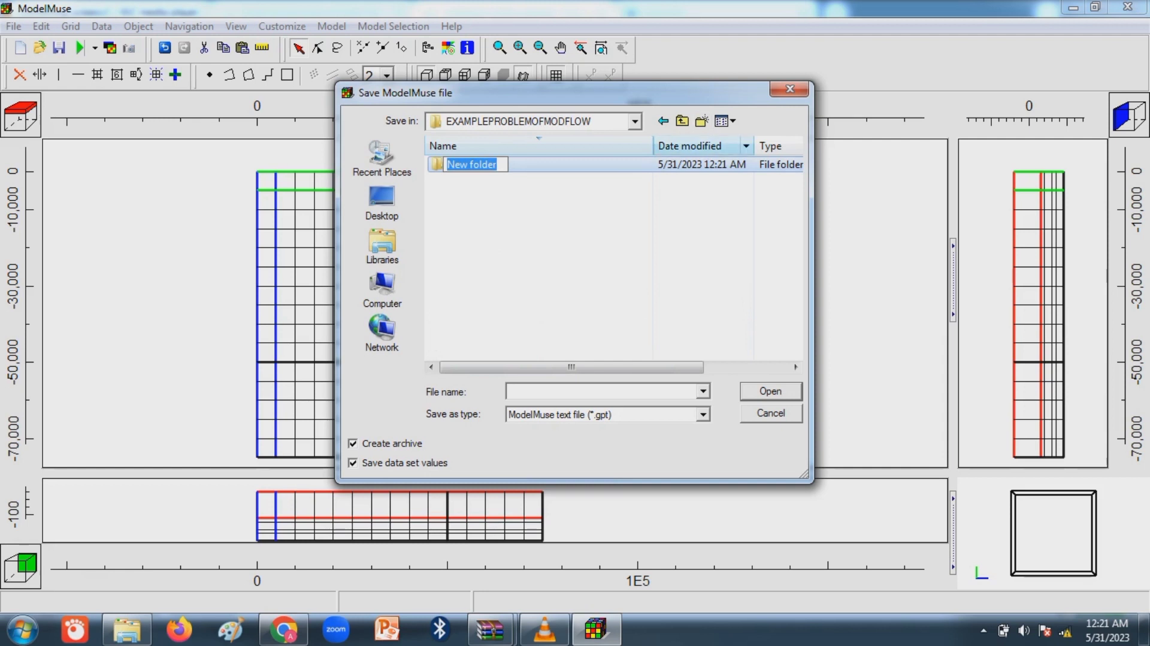
pyautogui.write('MO')
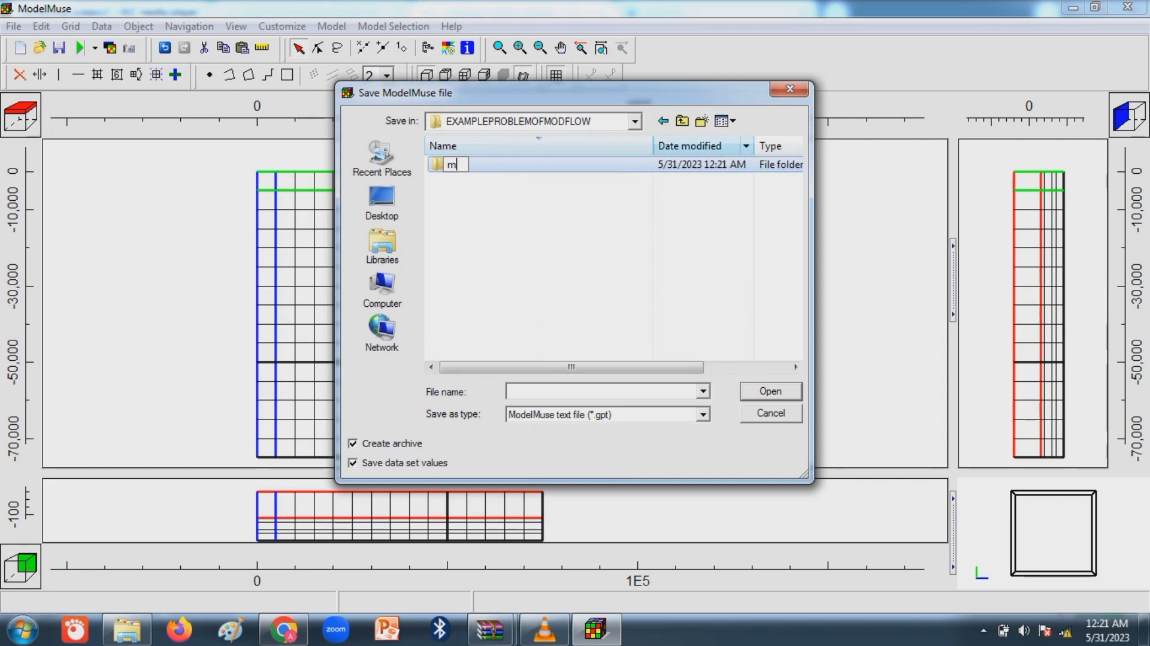
pyautogui.write('DEL1')
pyautogui.press('BackSpace')
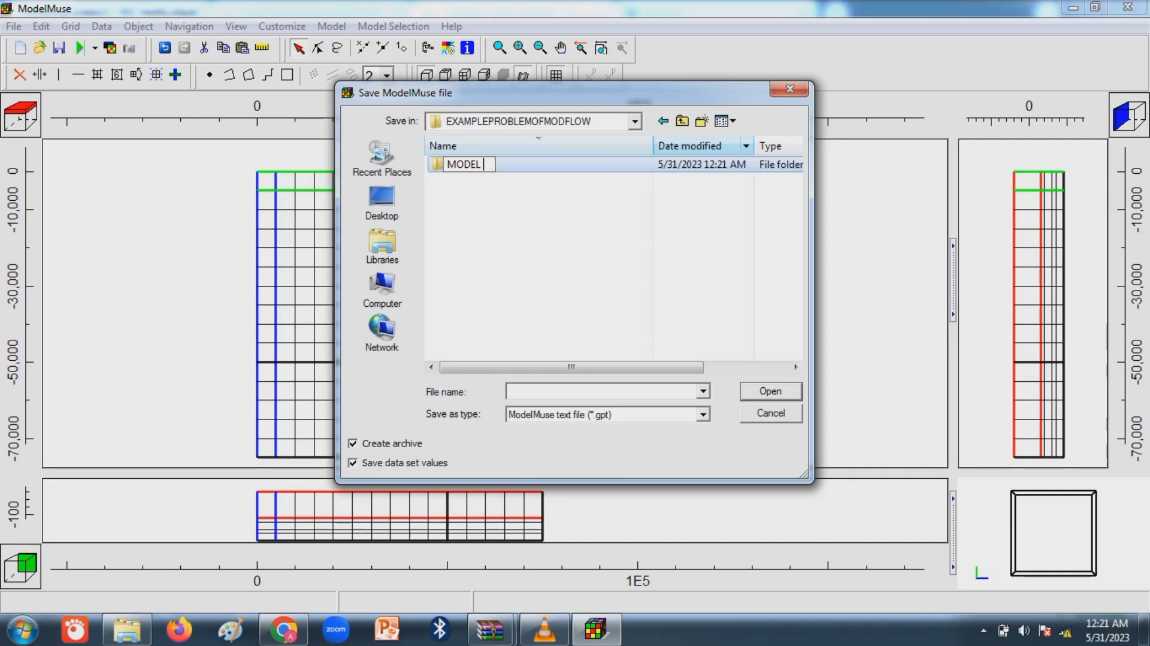
pyautogui.press('Return')
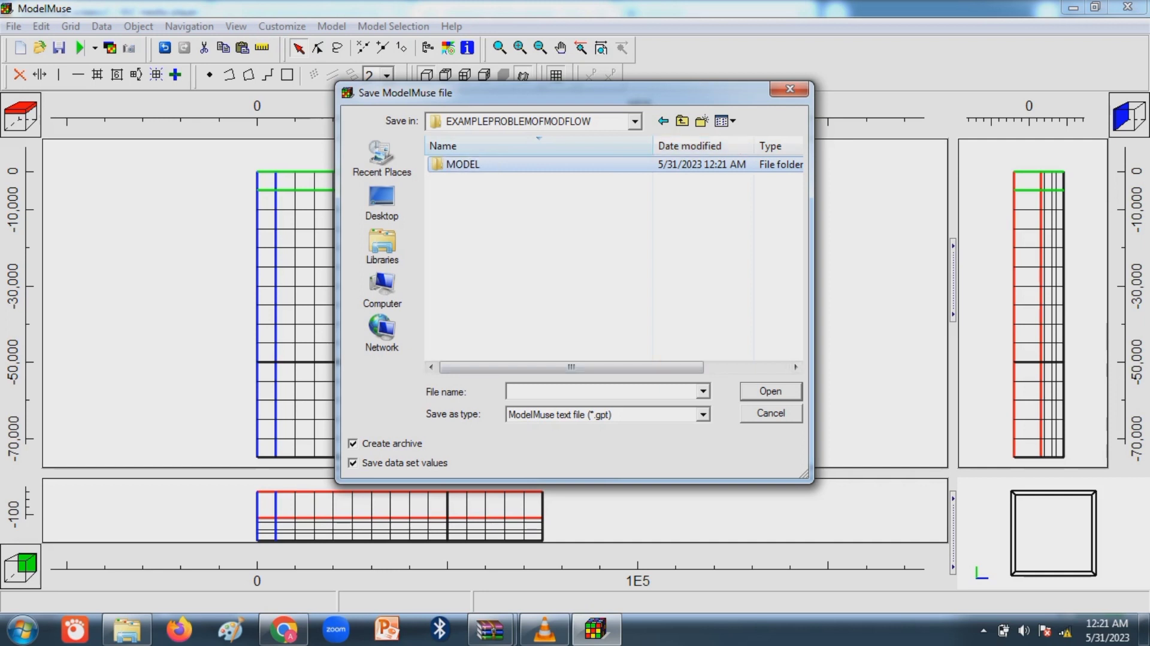
pyautogui.click(551, 391)
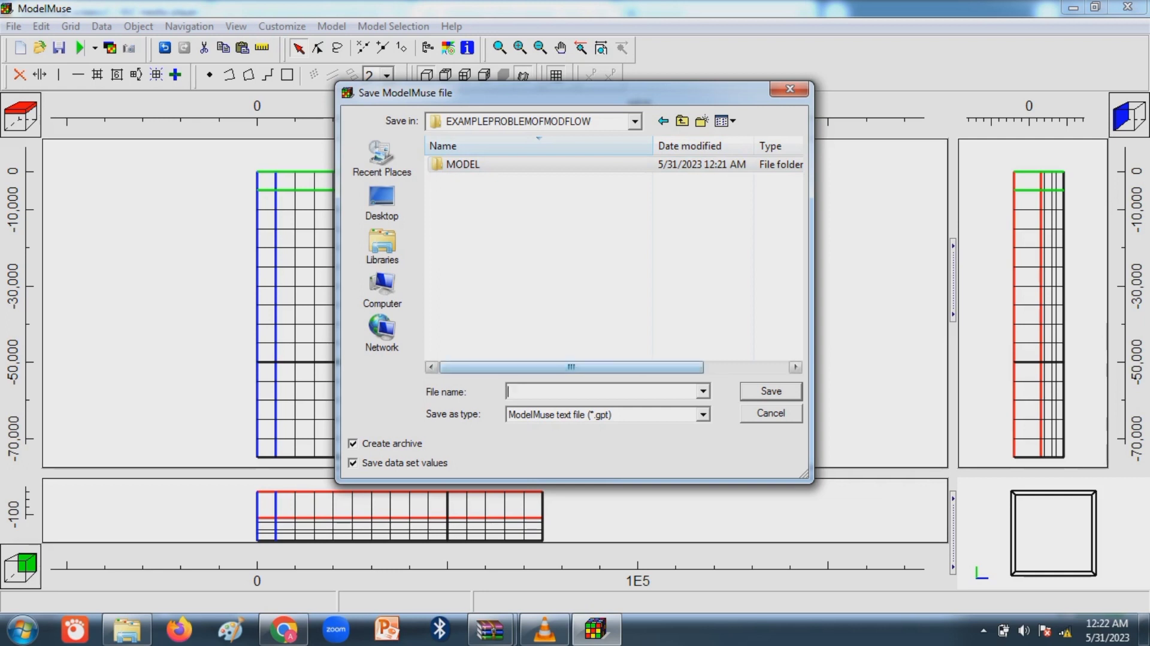
pyautogui.doubleClick(465, 164)
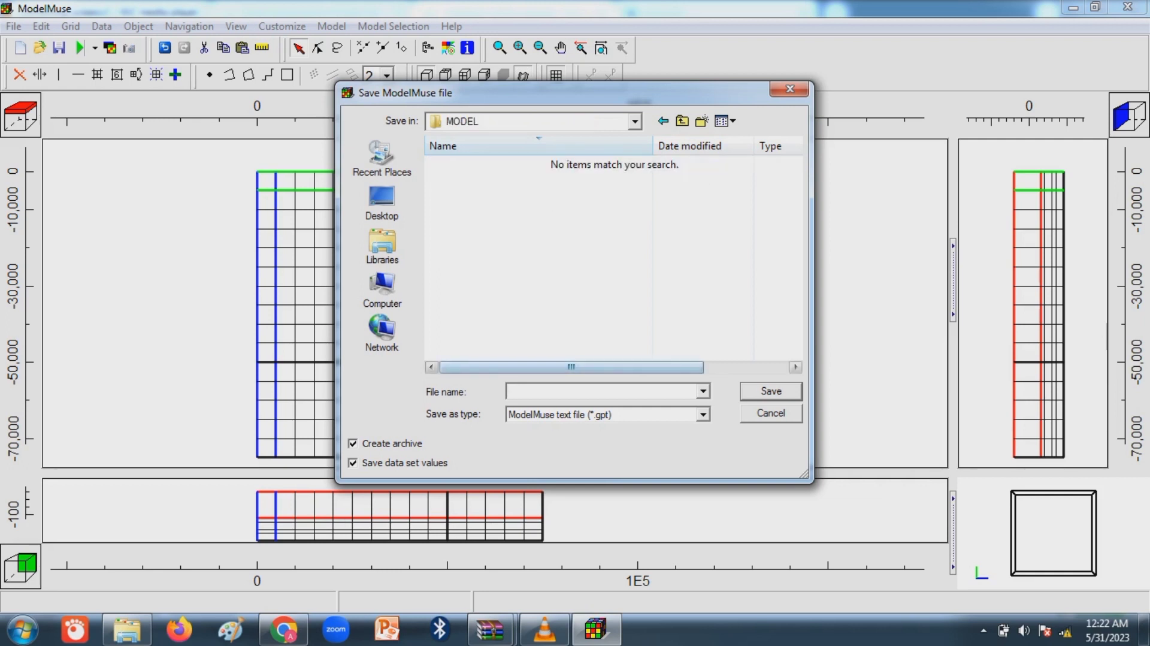
# Save the model in the MODEL folder as a ModelMuse binary file (*.gpb) named model1 and dismiss the archive warning.
pyautogui.write('MO')
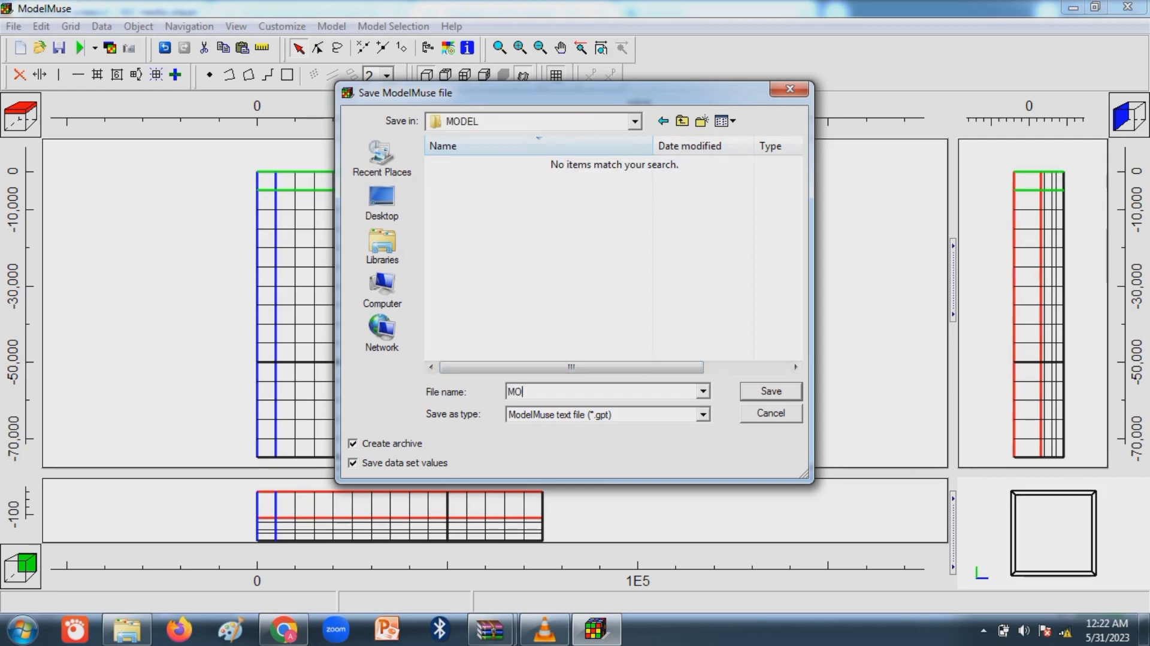
pyautogui.press('BackSpace')
pyautogui.press('BackSpace')
pyautogui.press('Tab')
pyautogui.press('Down')
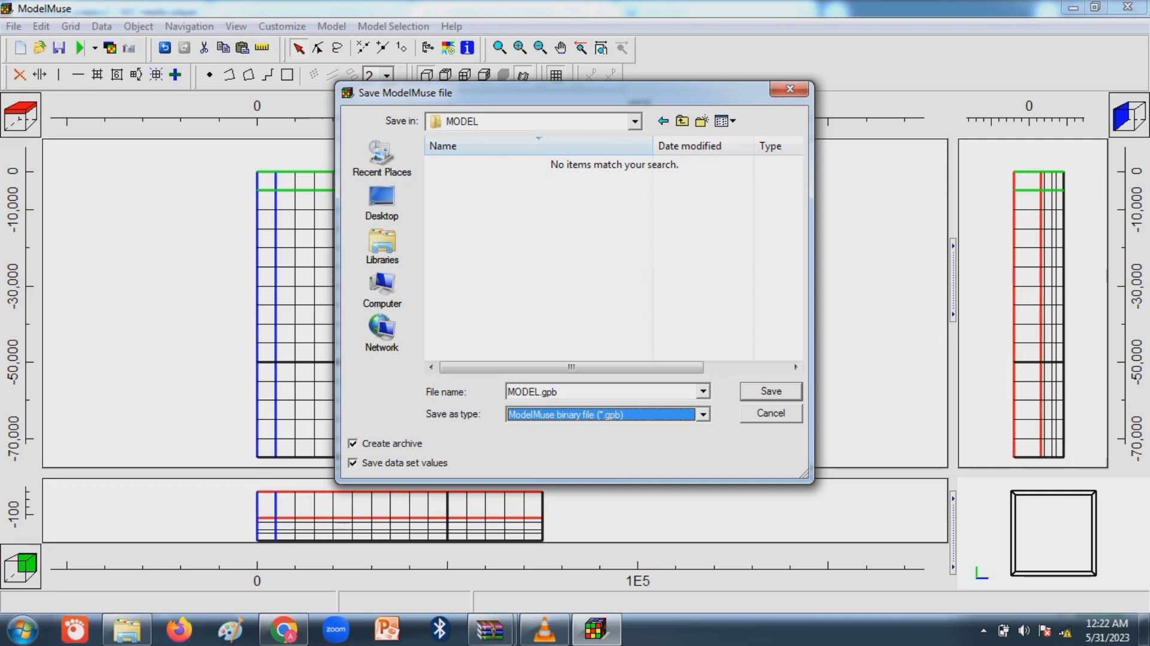
pyautogui.hotkey('shift', 'Tab')
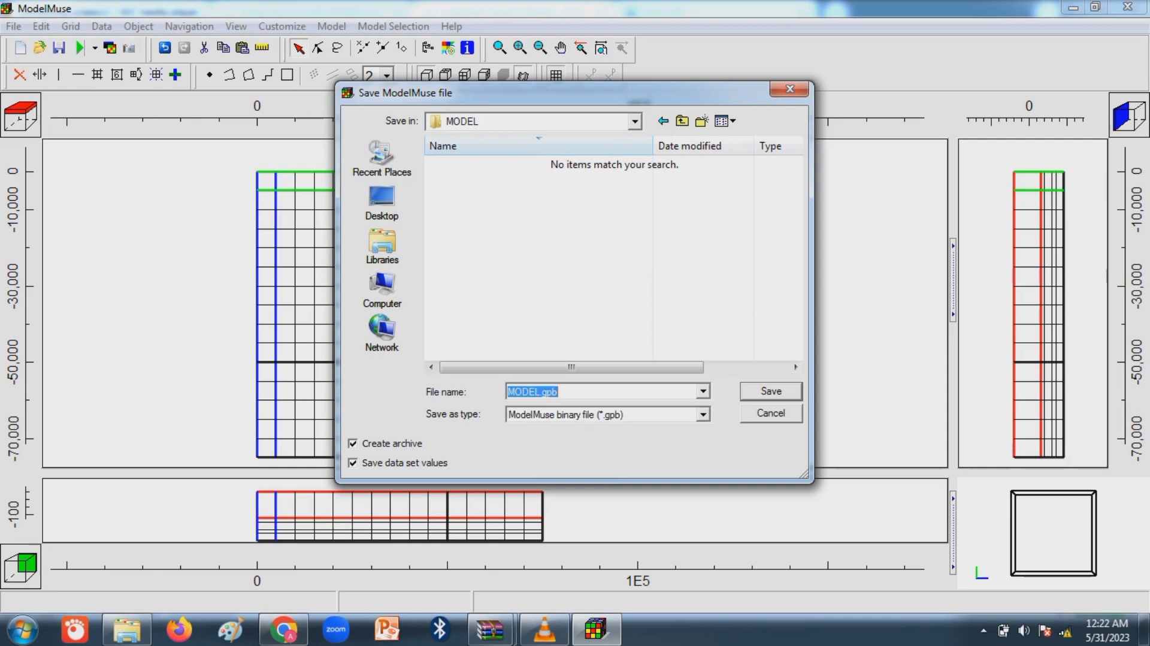
pyautogui.write('model1')
pyautogui.press('BackSpace')
pyautogui.write('1')
pyautogui.press('Return')
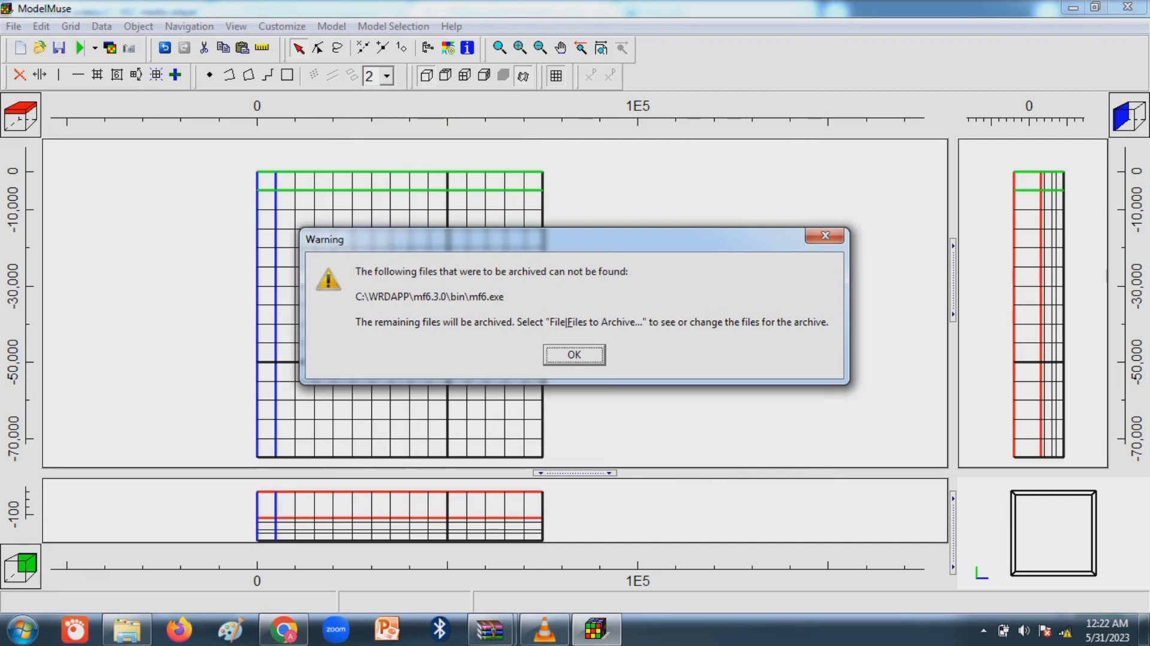
pyautogui.click(574, 354)
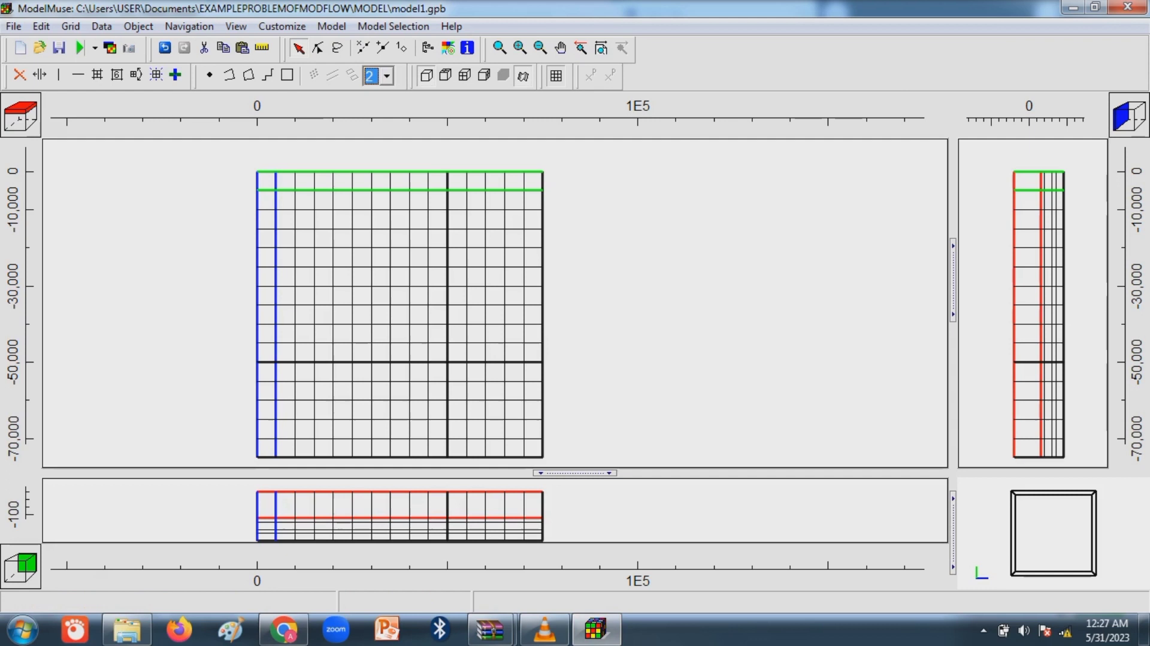
# Set the starting time of stress period 1 to 0 and its ending time to 86400 in the MODFLOW time settings.
pyautogui.click(332, 27)
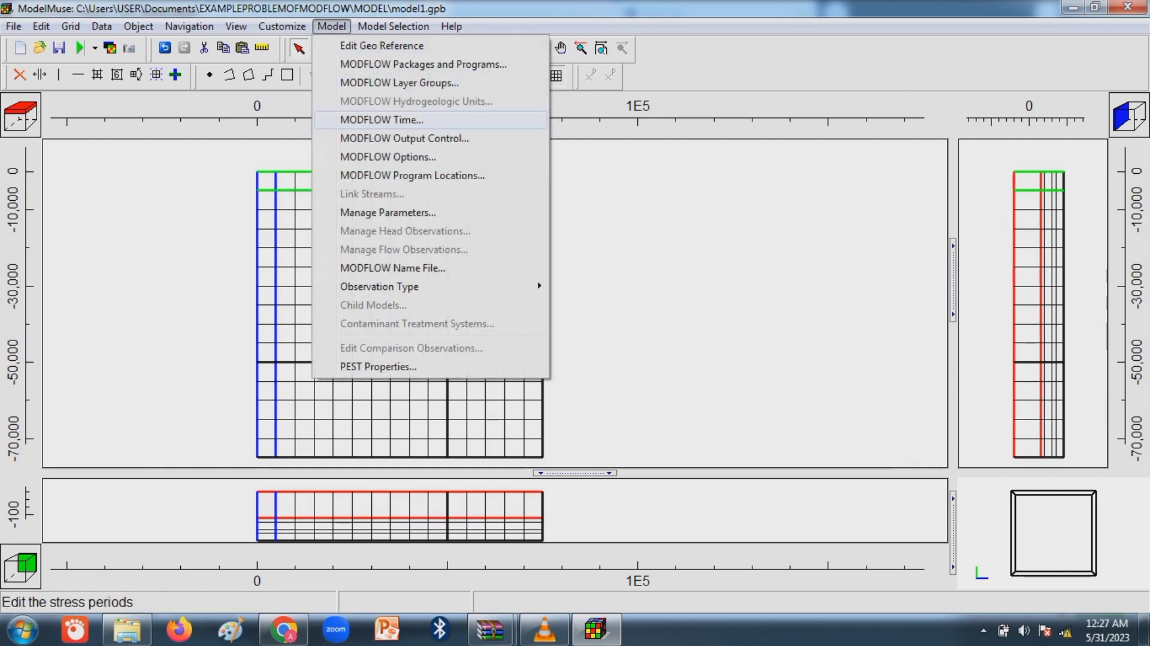
pyautogui.click(382, 119)
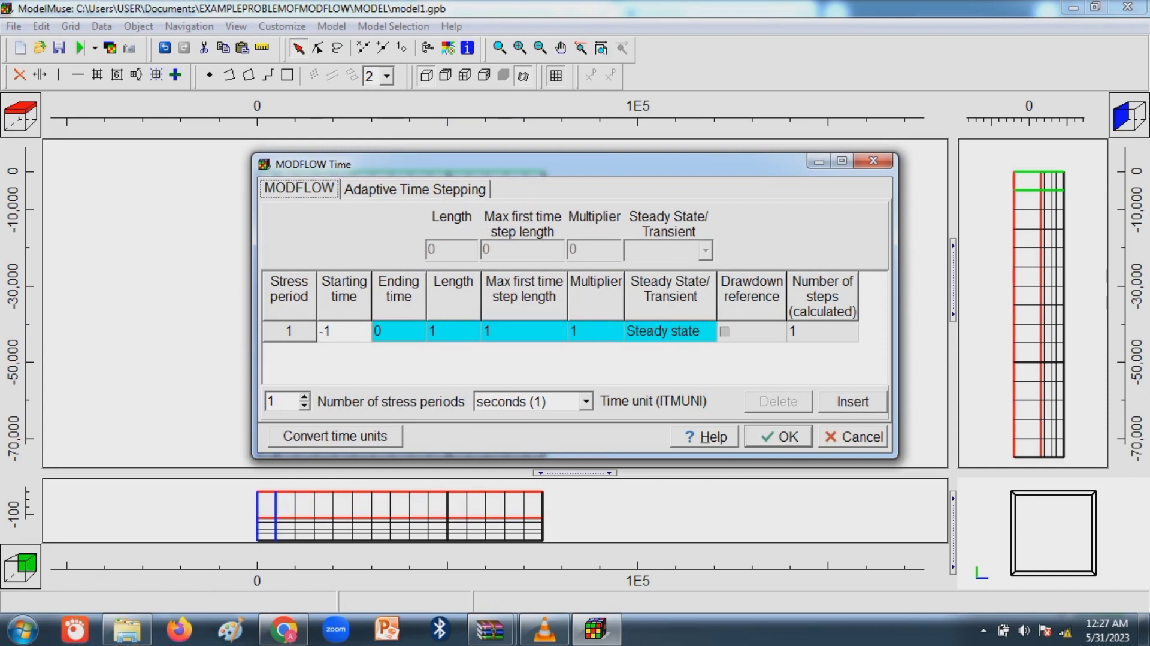
pyautogui.click(344, 332)
pyautogui.press('BackSpace')
pyautogui.press('BackSpace')
pyautogui.write('0')
pyautogui.press('Tab')
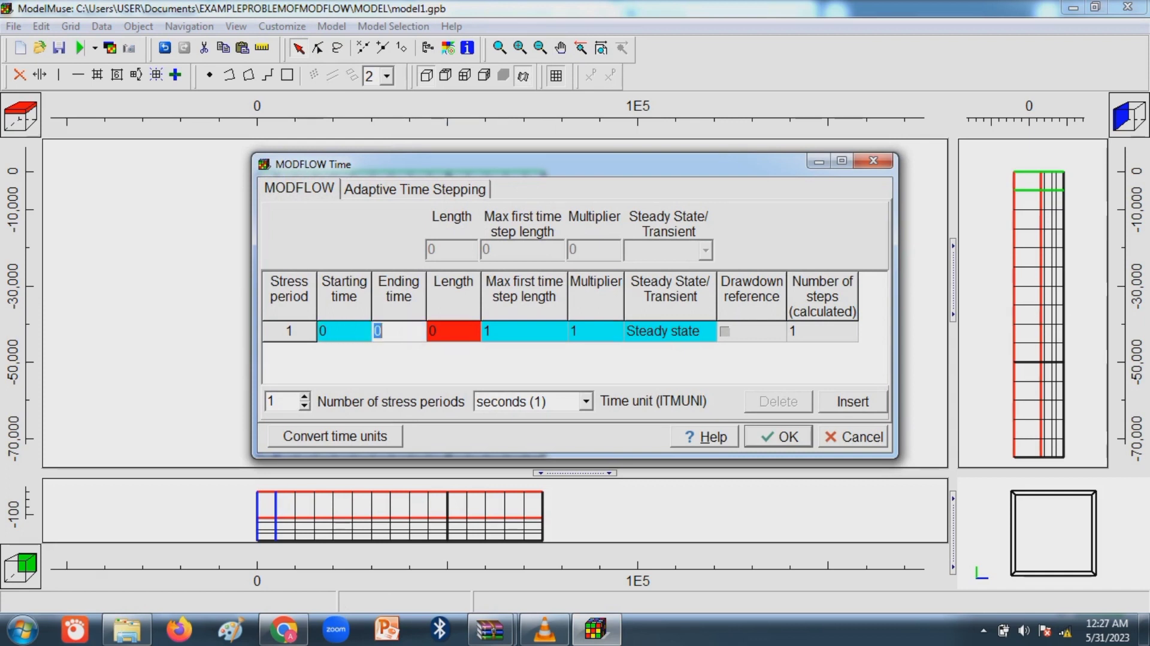
pyautogui.write('8')
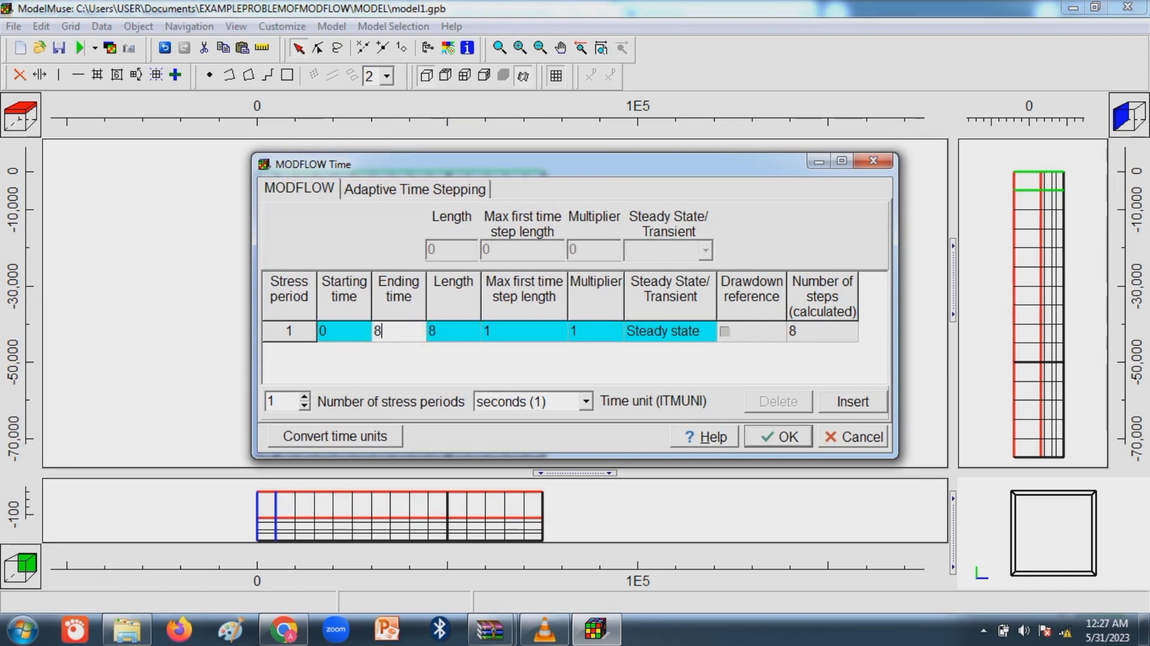
pyautogui.write('6400')
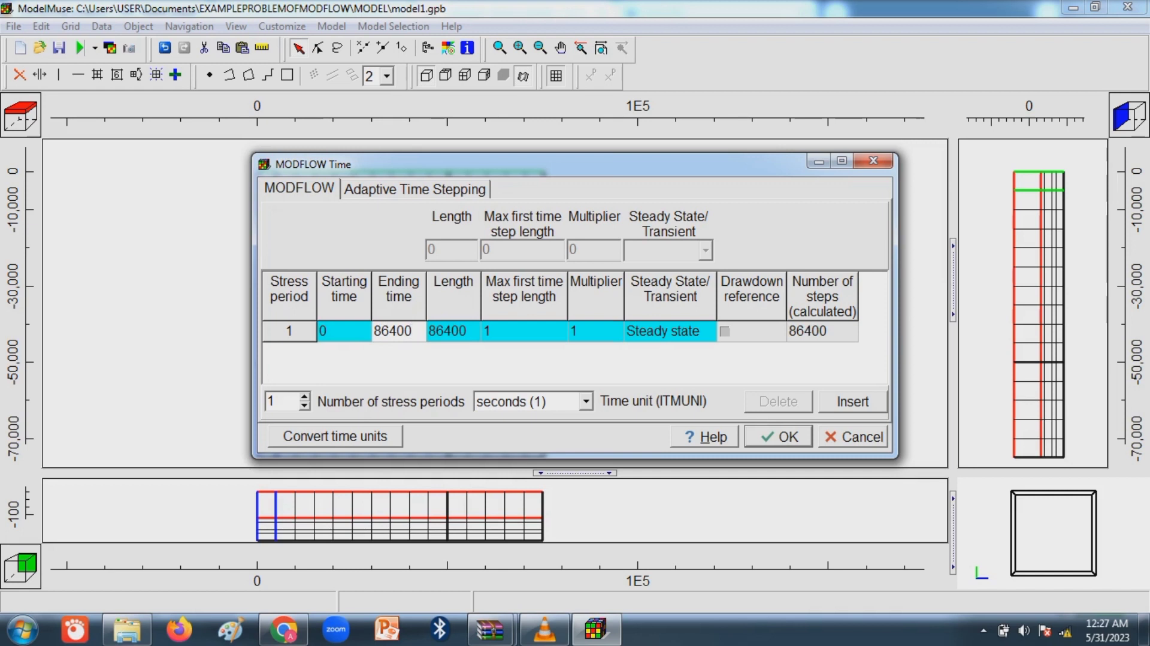
# Set the maximum first time step length of stress period 1 to 86400 and accept the MODFLOW time settings.
pyautogui.click(511, 331)
pyautogui.write('86400')
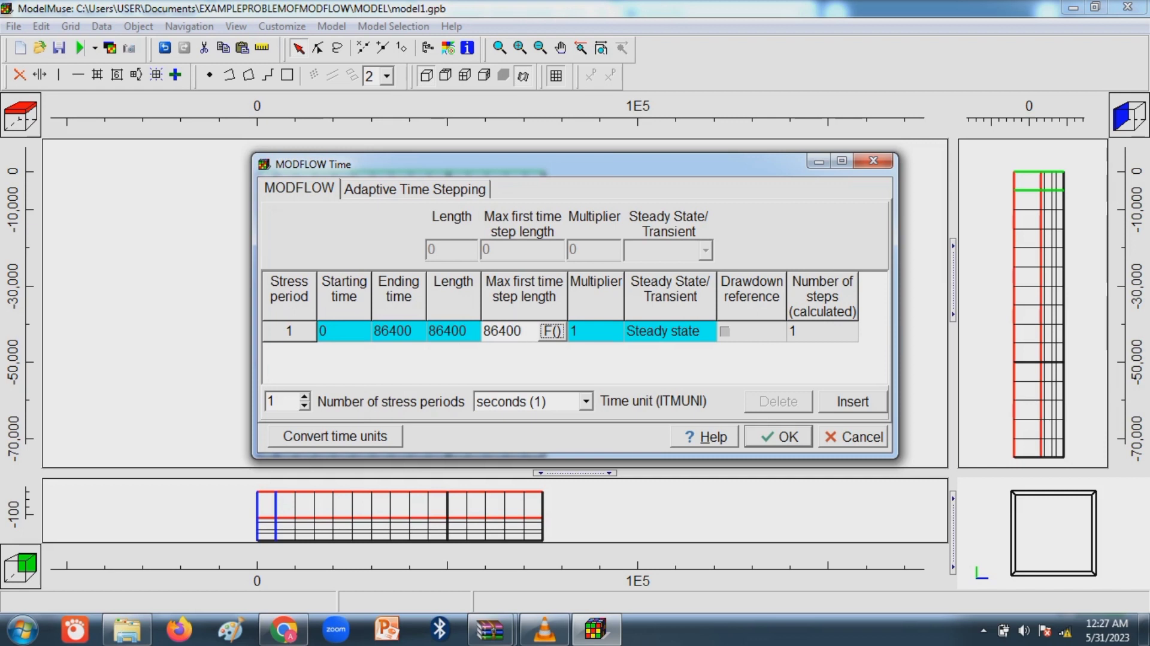
pyautogui.click(778, 437)
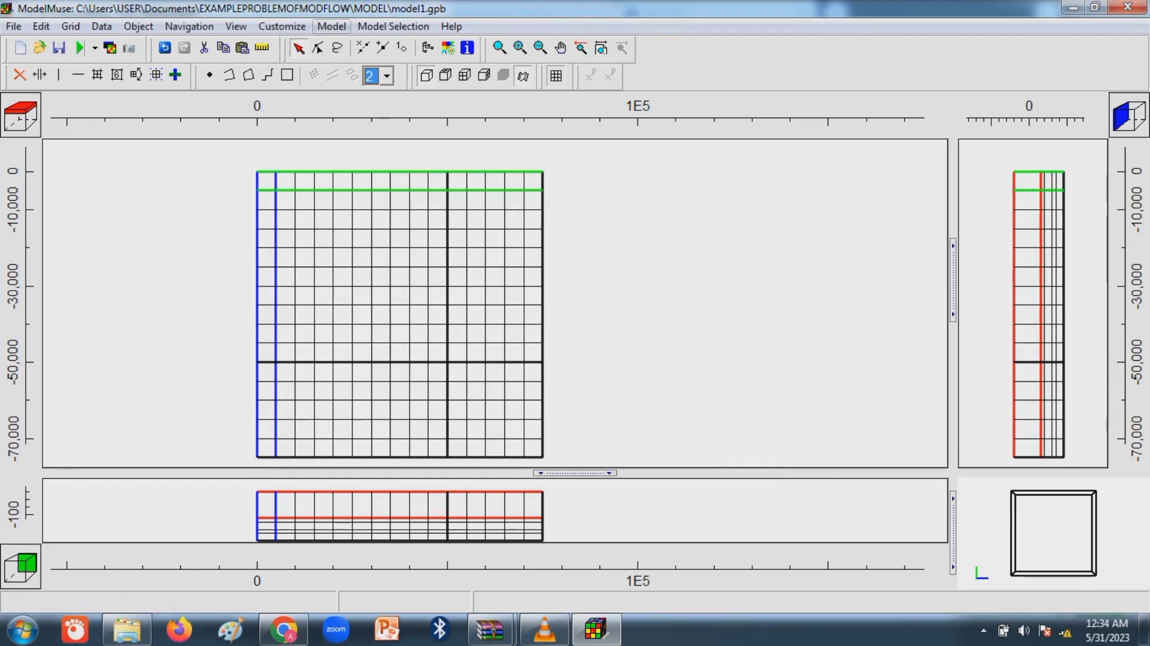
# Open the MODFLOW packages and programs settings and expand the specified head, specified flux and head-dependent flux boundary condition groups.
pyautogui.click(331, 25)
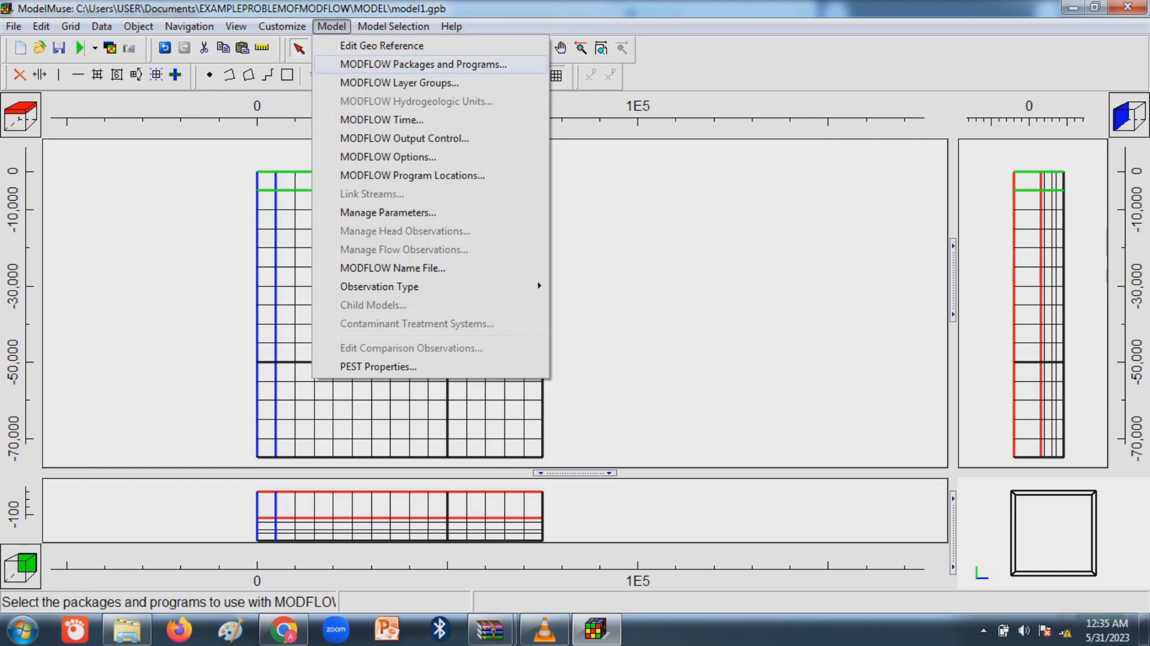
pyautogui.click(423, 64)
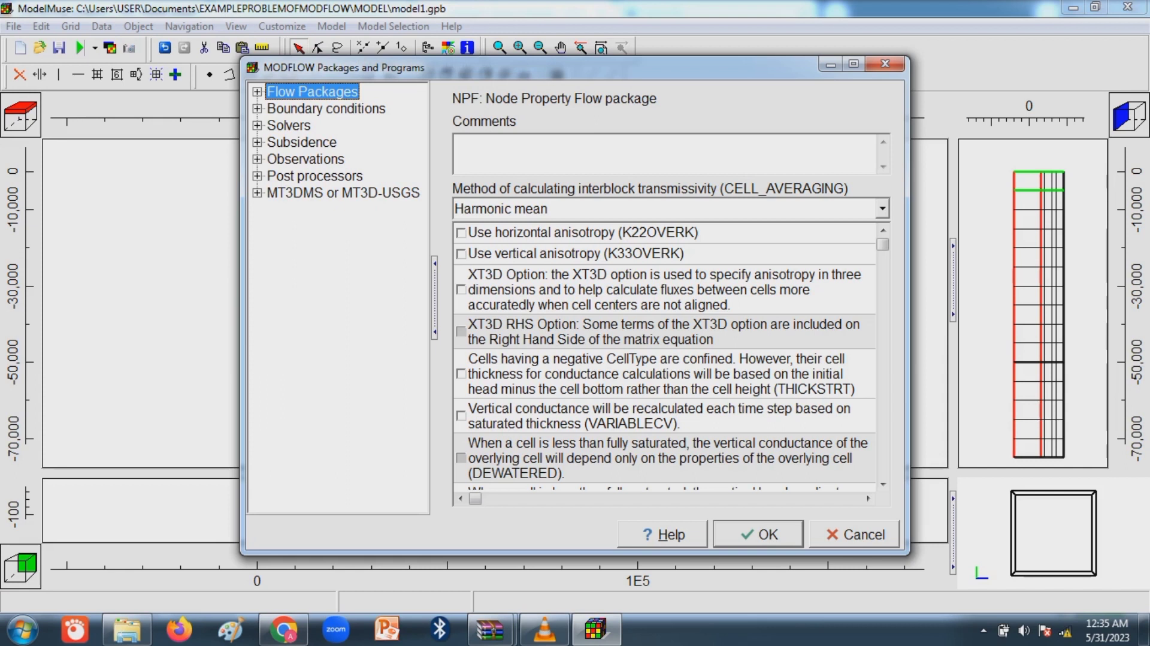
pyautogui.click(326, 109)
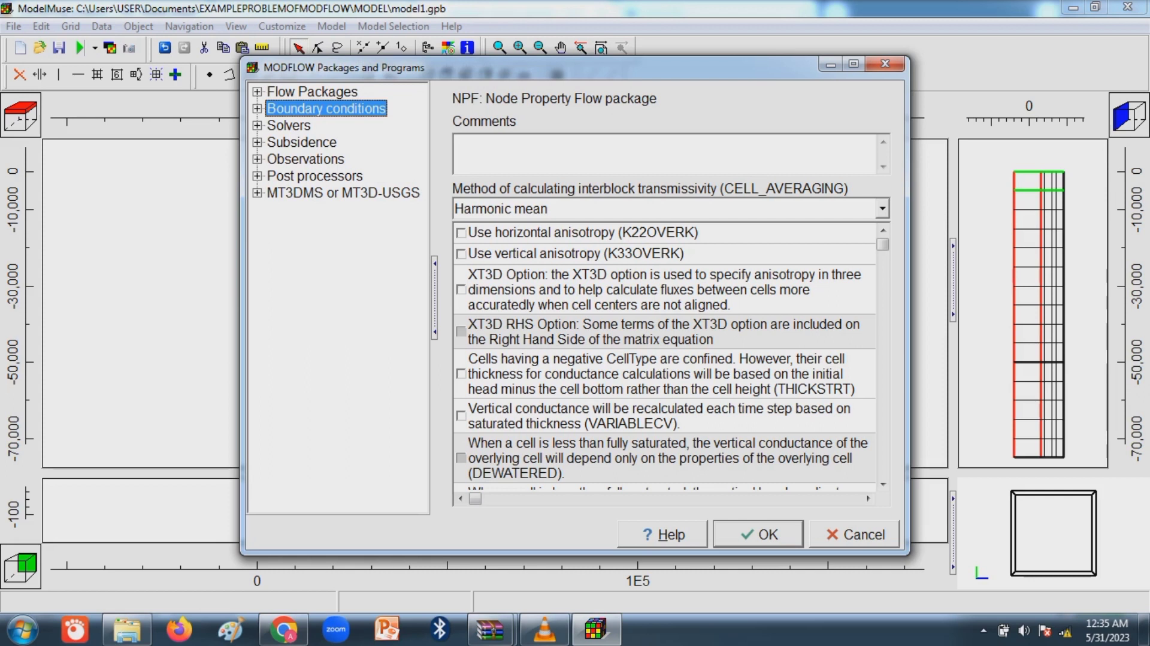
pyautogui.click(257, 109)
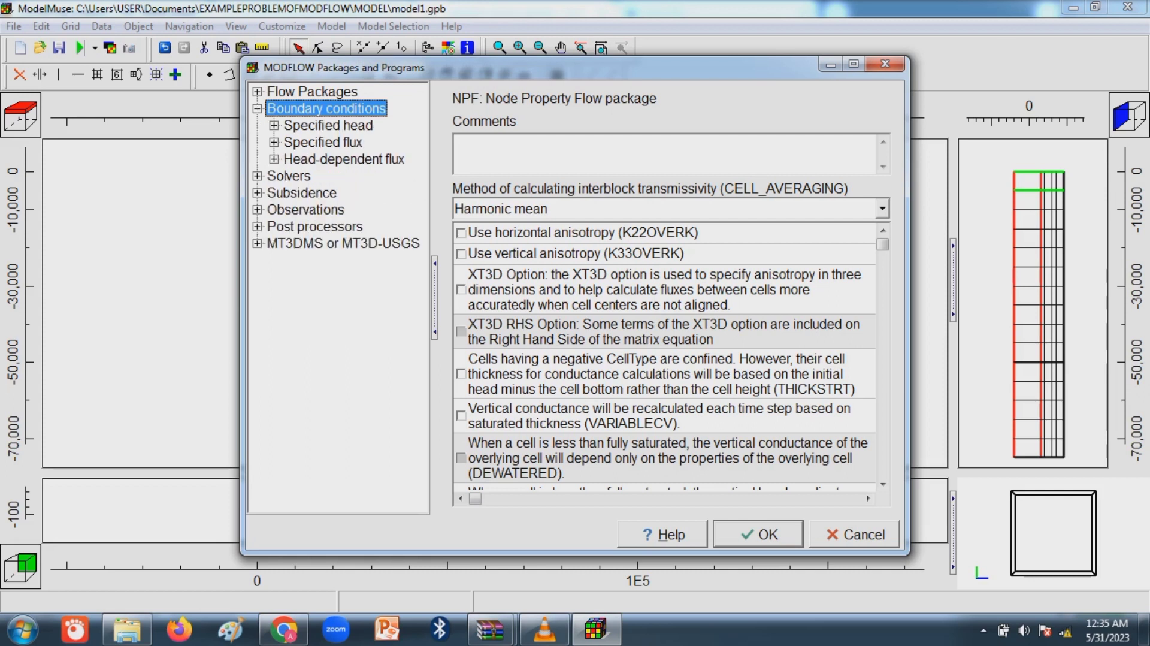
pyautogui.click(329, 125)
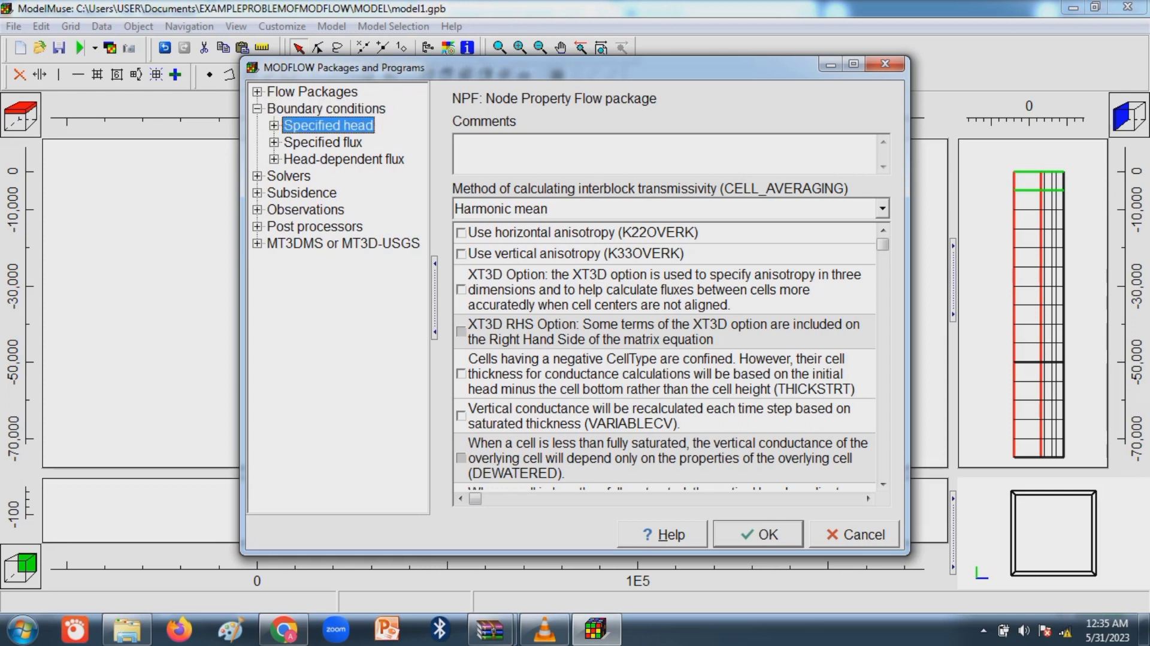
pyautogui.click(274, 125)
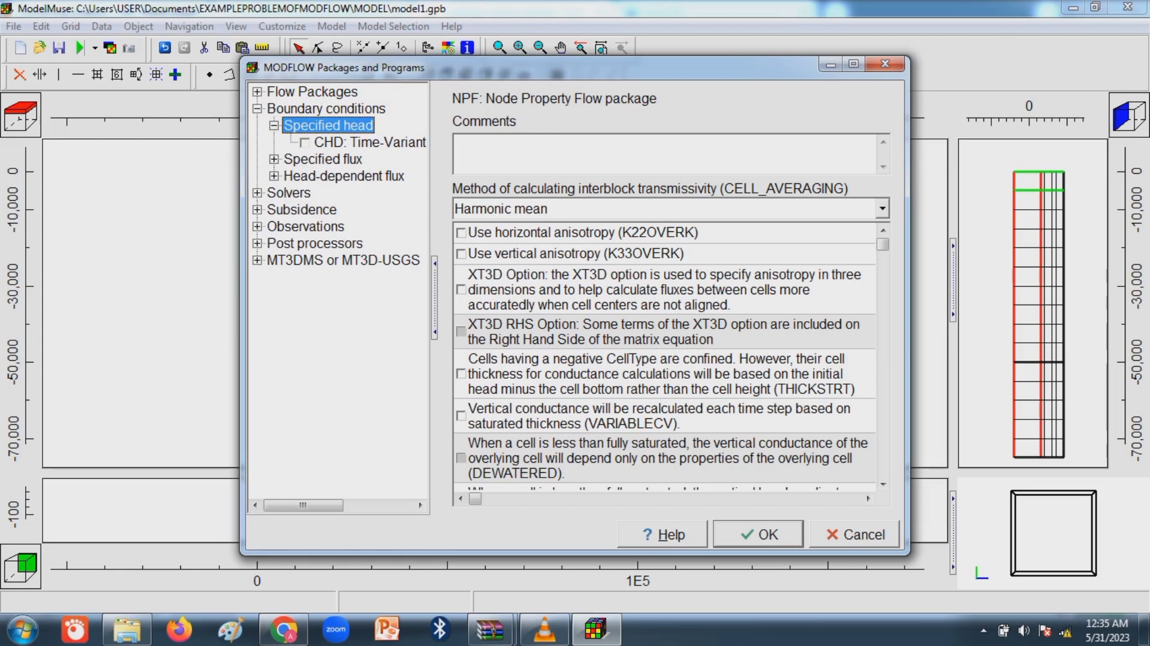
pyautogui.click(323, 160)
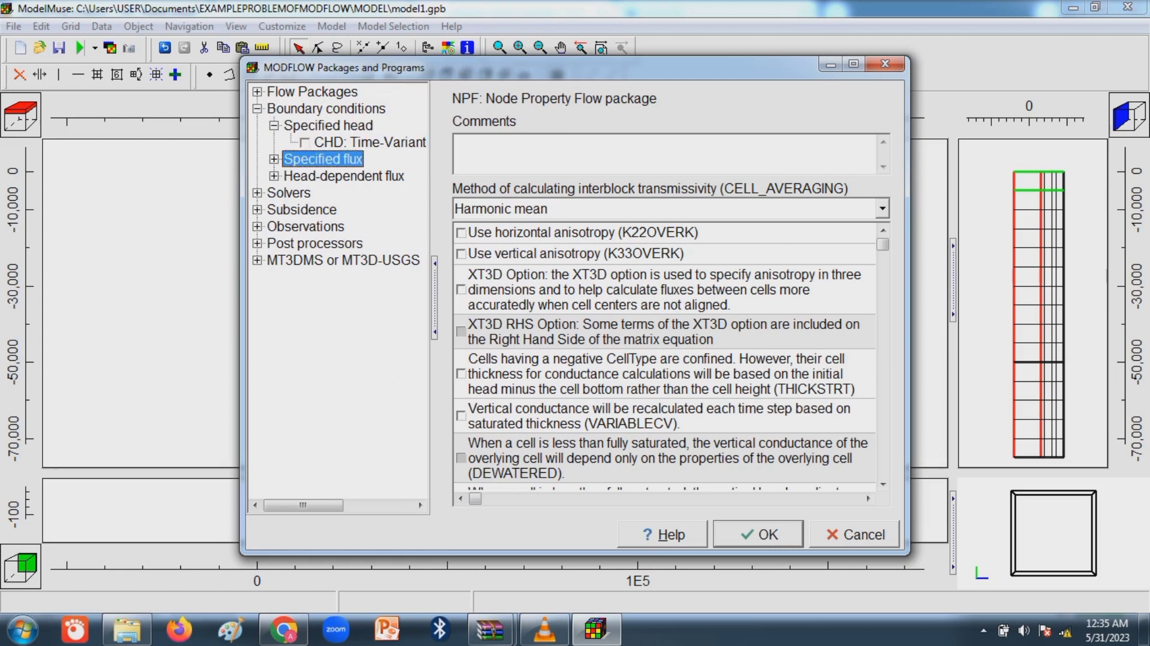
pyautogui.click(274, 159)
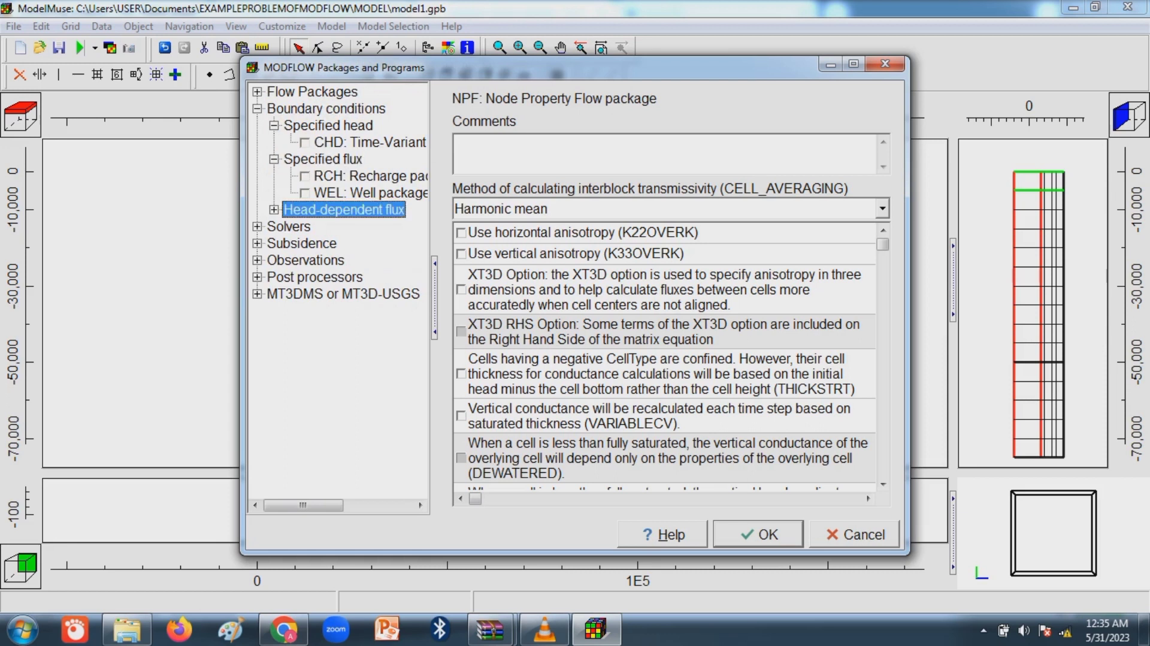
pyautogui.doubleClick(344, 210)
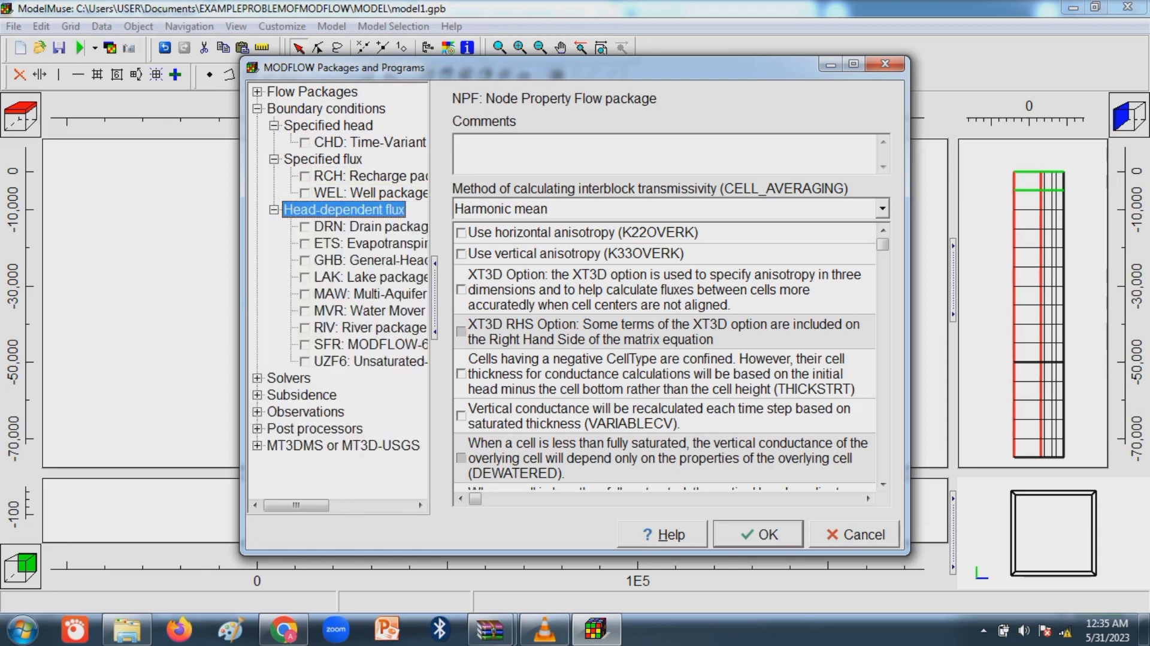
# Activate the CHD Time-Variant Specified-Head, RCH Recharge, WEL Well and DRN Drain packages.
pyautogui.click(304, 142)
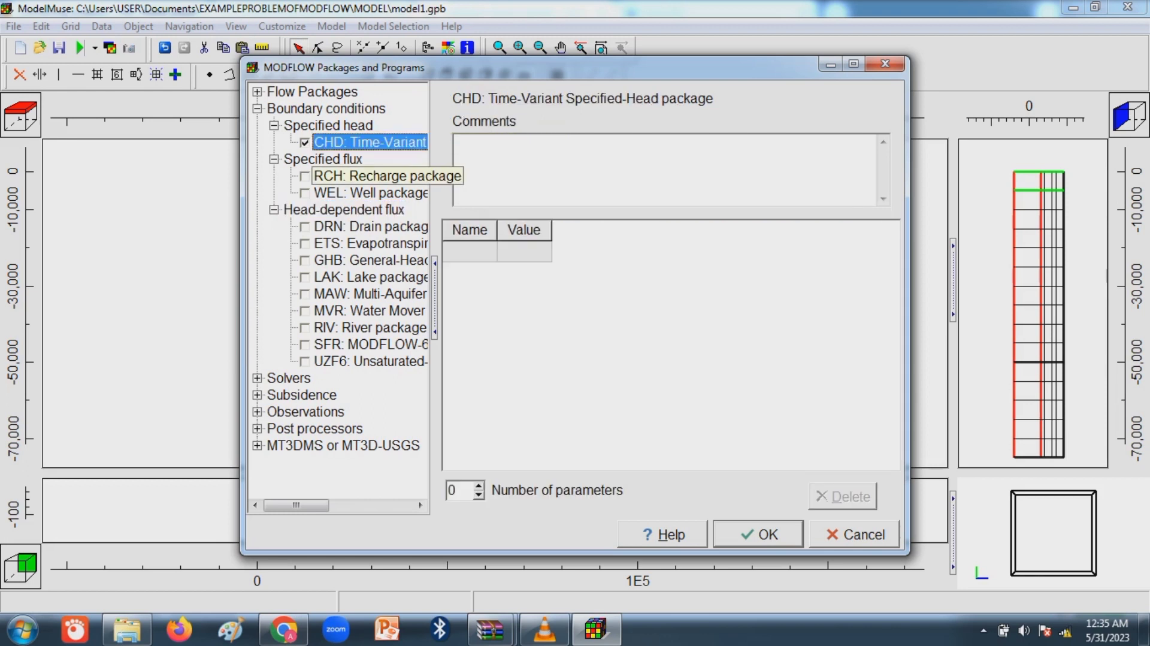
pyautogui.click(305, 176)
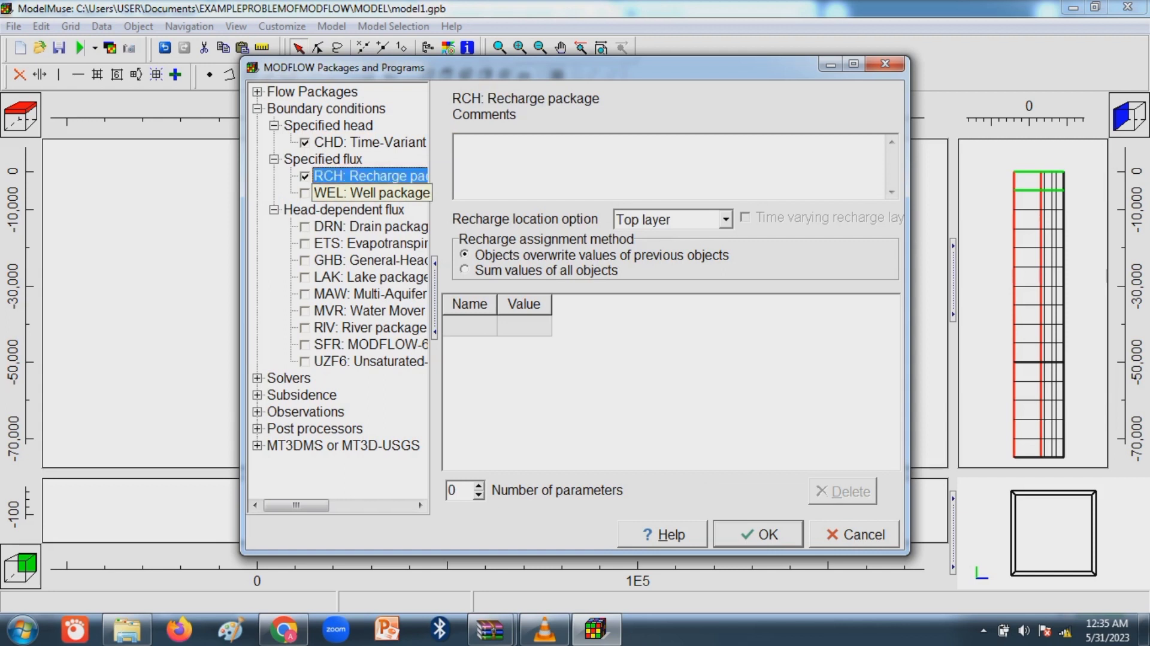
pyautogui.click(304, 192)
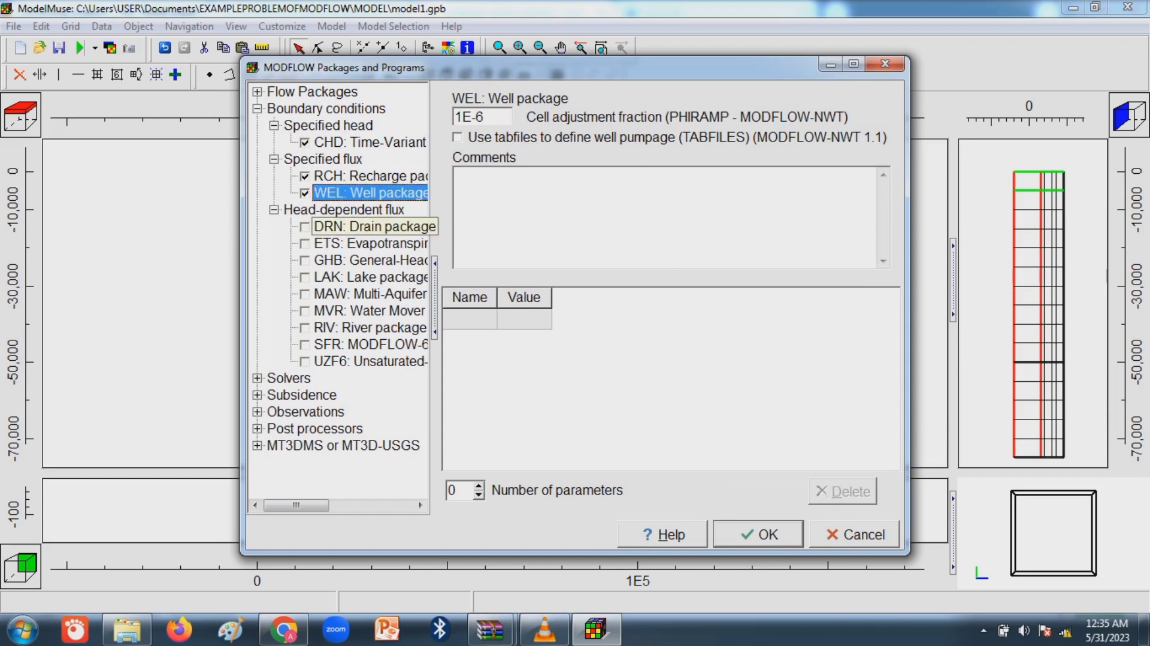
pyautogui.click(304, 226)
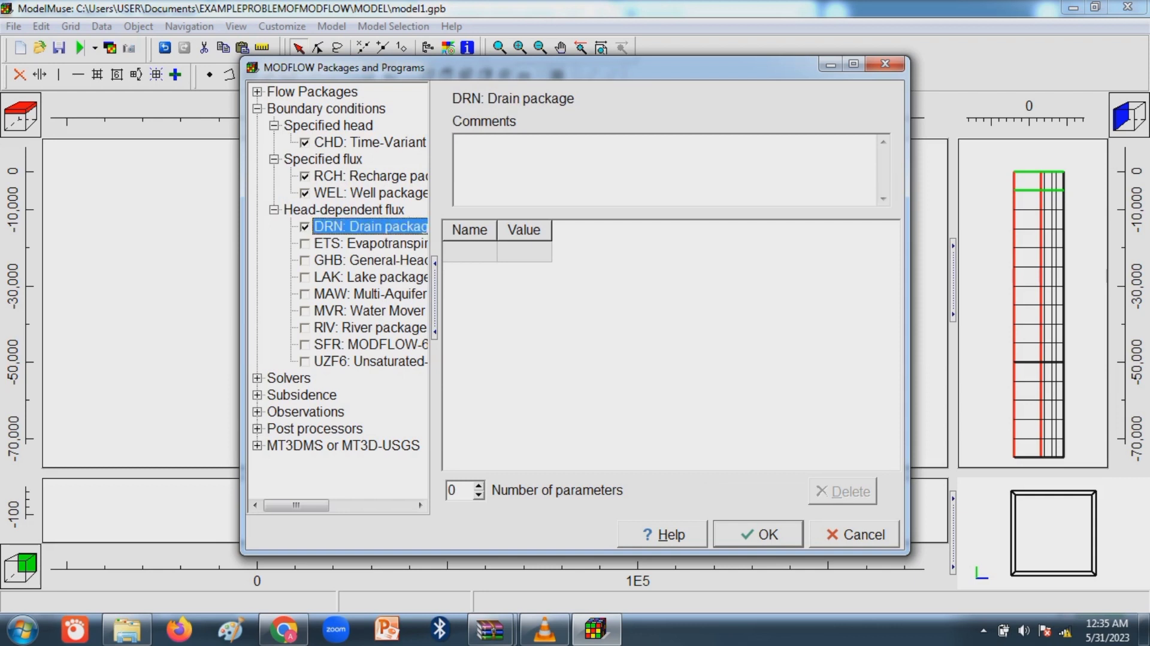
pyautogui.click(312, 92)
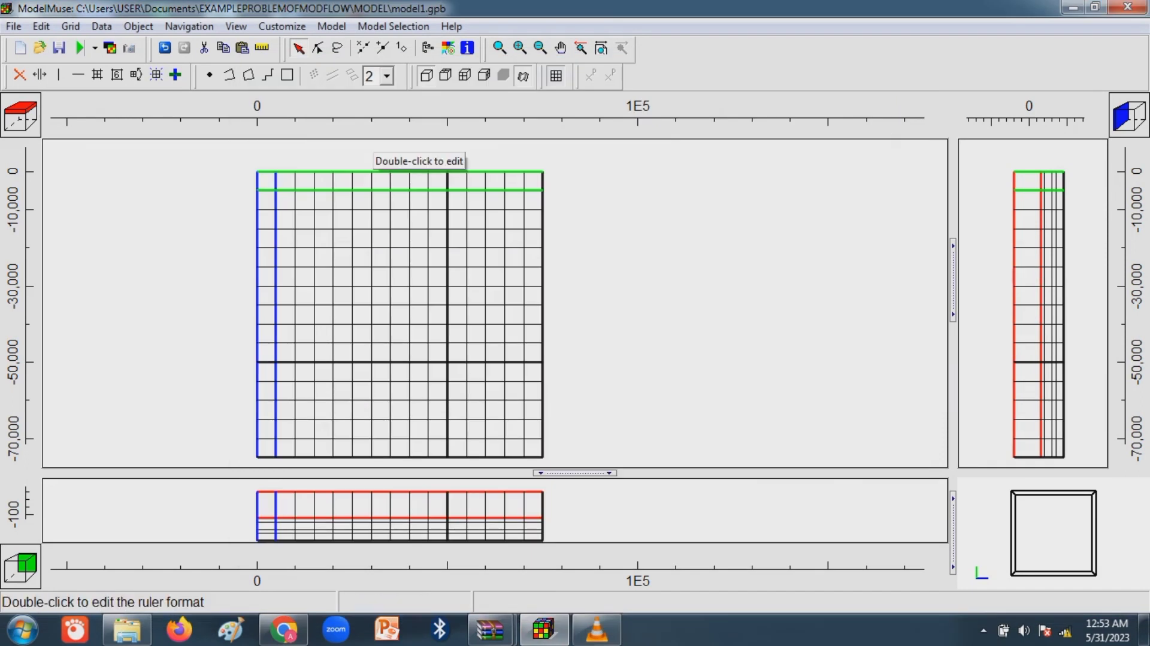
# Draw a straight polyline object about 70,070 units long through column 1 of the top view, from row 1 to row 15.
pyautogui.click(248, 75)
pyautogui.click(229, 75)
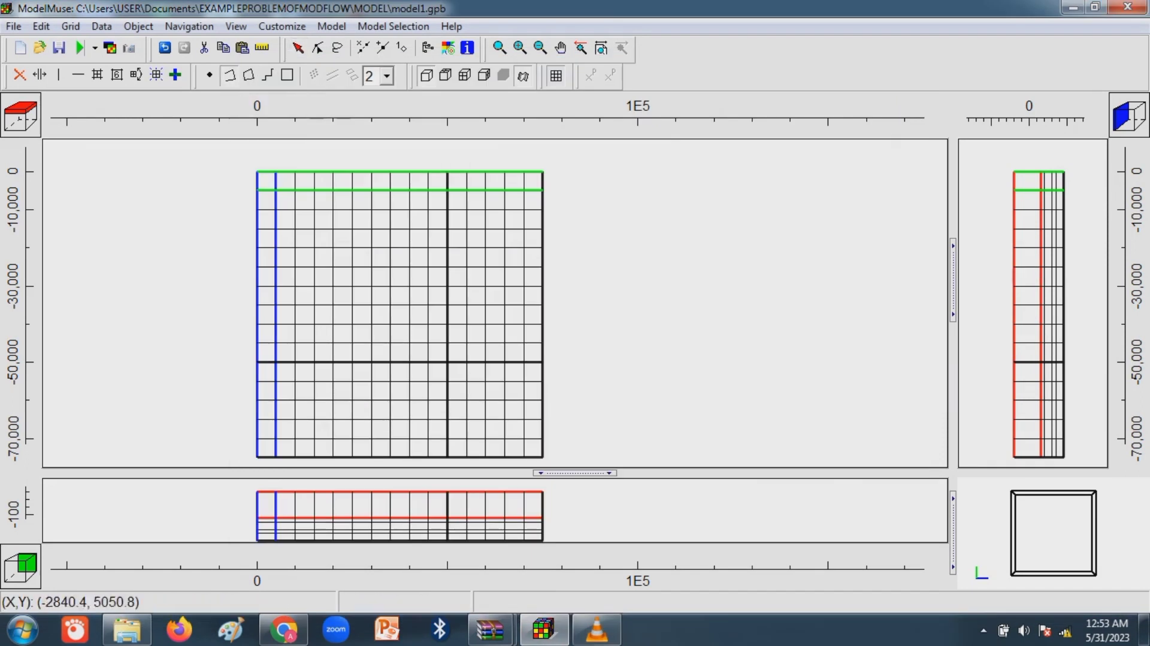
pyautogui.click(265, 179)
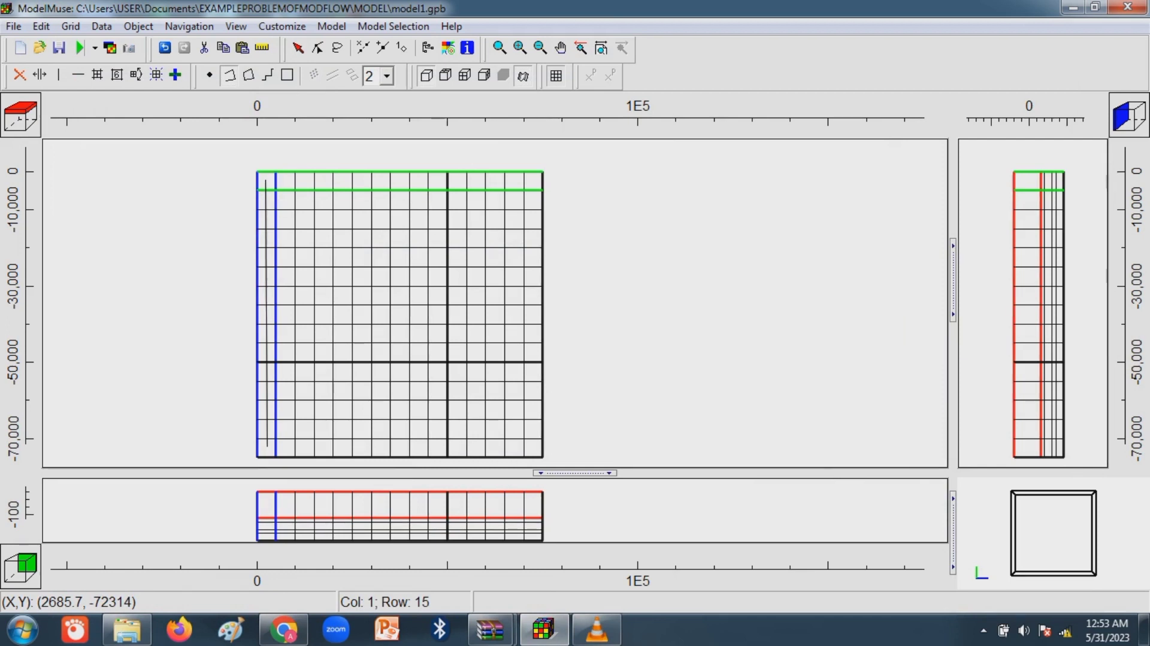
pyautogui.doubleClick(267, 447)
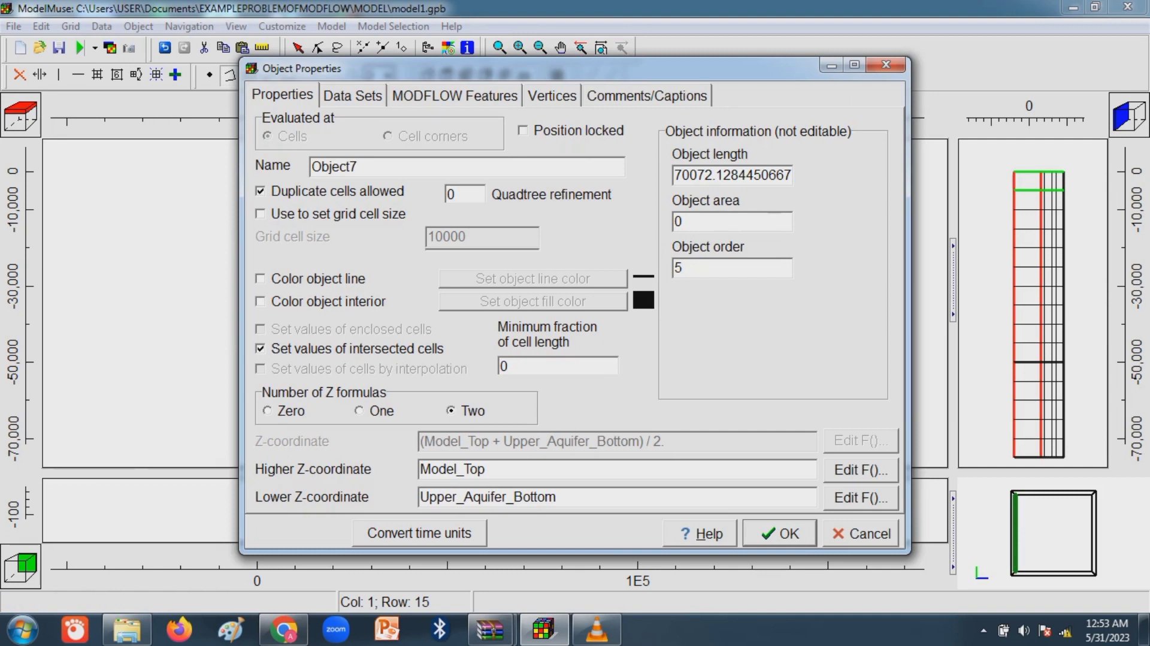
# Name the new polyline object Head_0.
pyautogui.press('BackSpace')
pyautogui.press('BackSpace')
pyautogui.press('BackSpace')
pyautogui.press('BackSpace')
pyautogui.press('BackSpace')
pyautogui.press('BackSpace')
pyautogui.press('BackSpace')
pyautogui.write('Head_0')
# Set the lower Z-coordinate formula of the Head_0 object to Middle_Aquifer_Bottom.
pyautogui.click(861, 498)
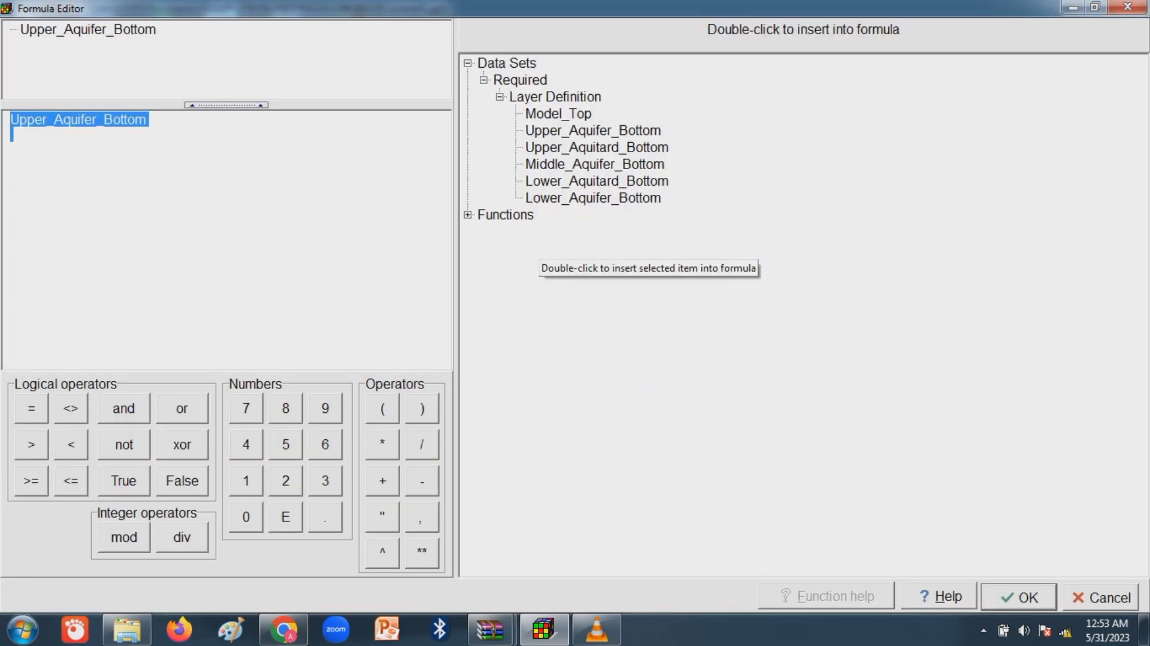
pyautogui.doubleClick(595, 164)
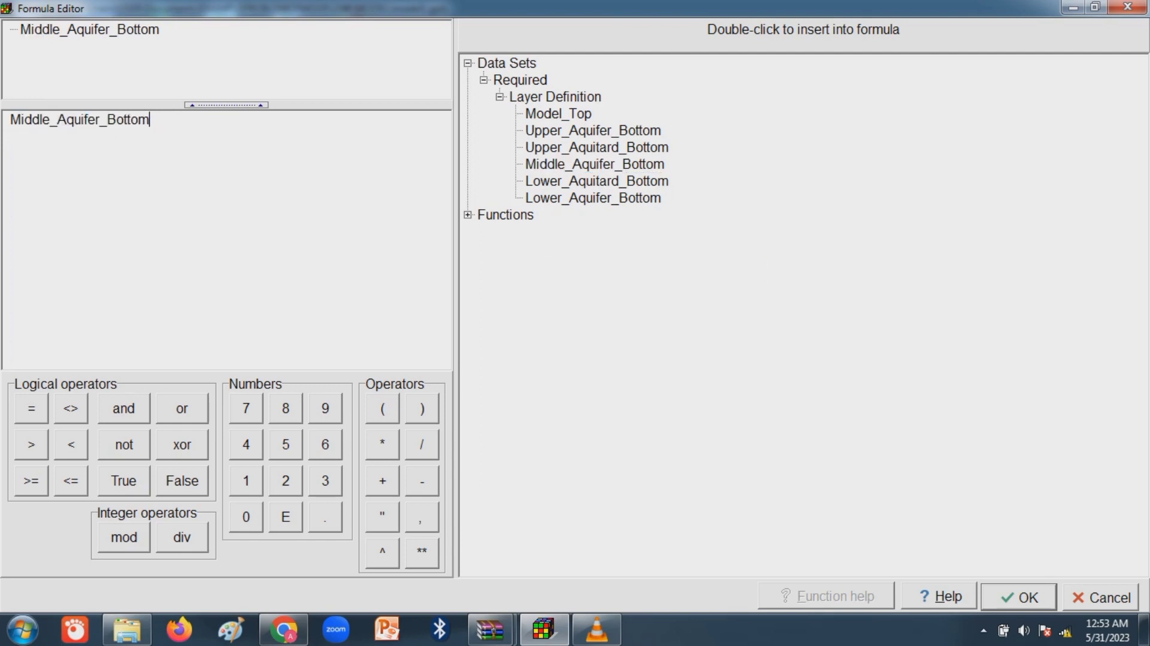
pyautogui.click(543, 165)
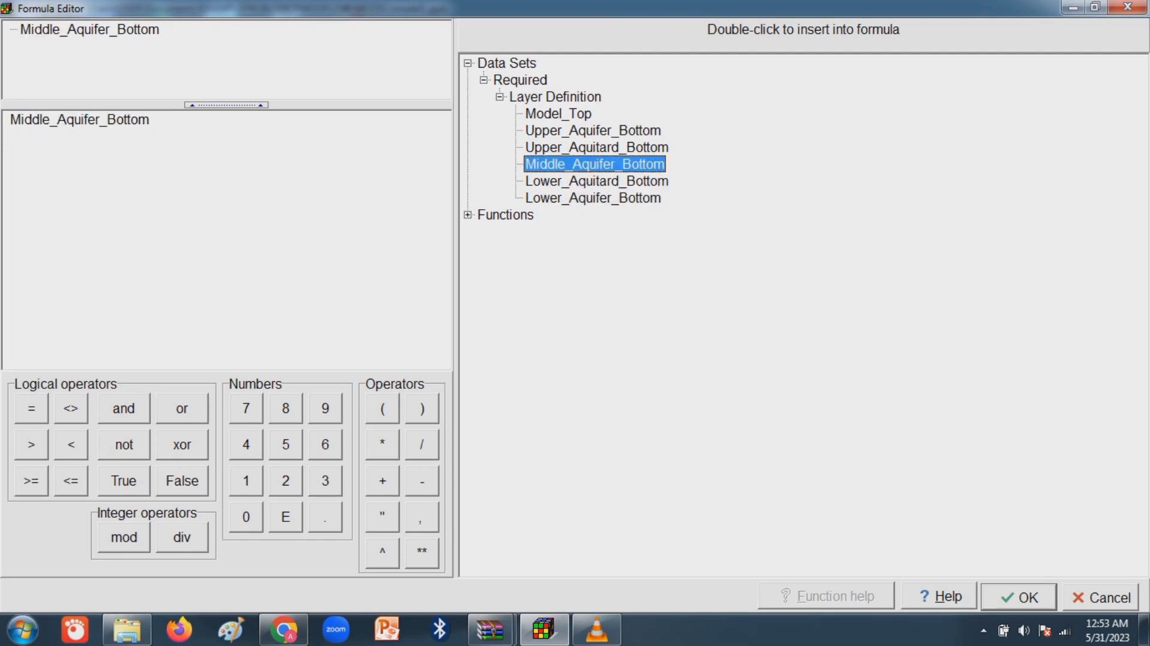
pyautogui.click(1019, 598)
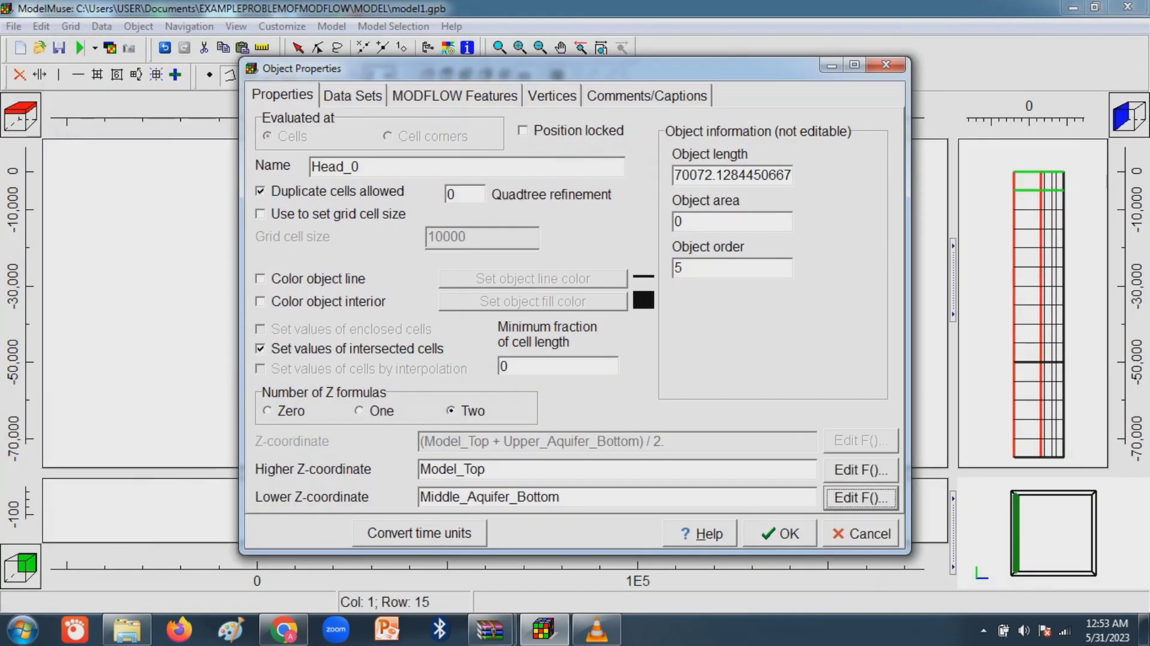
# Enable the CHD package for the Head_0 object with a starting time of 0 and a starting head of 0.
pyautogui.click(454, 96)
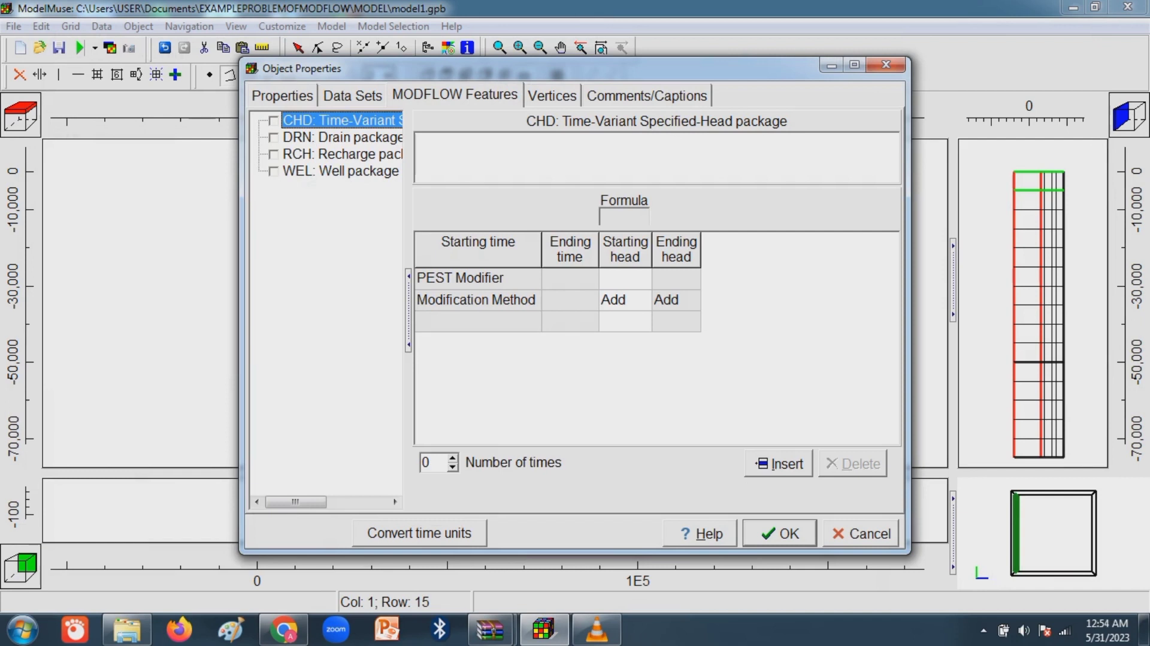
pyautogui.click(274, 121)
pyautogui.click(478, 322)
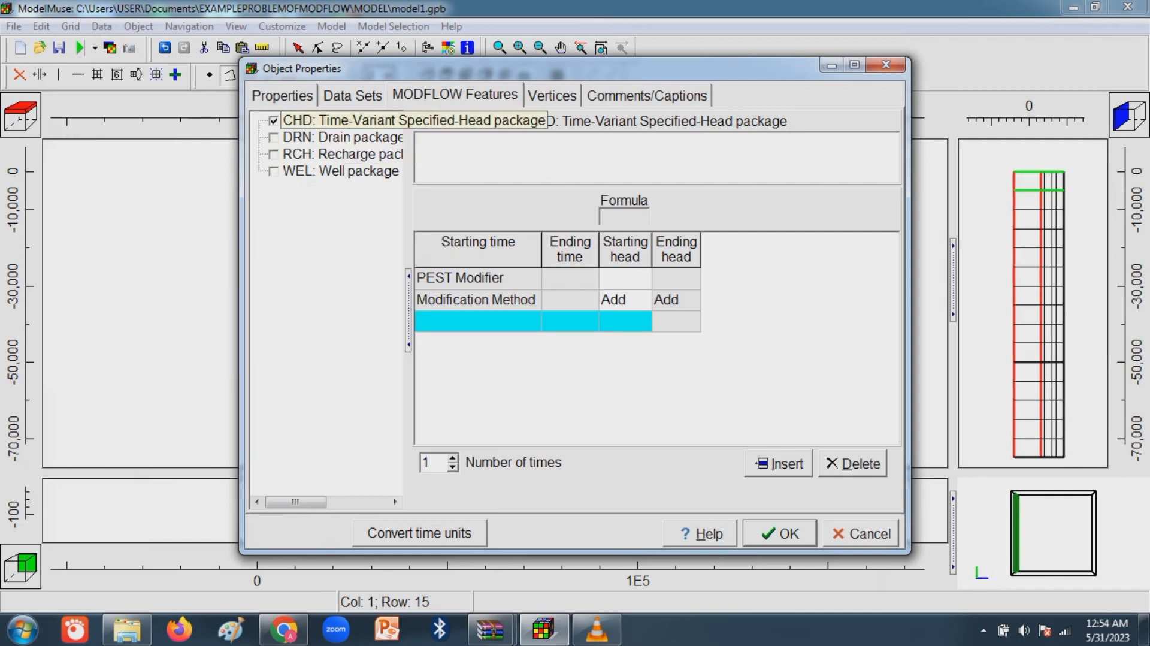
pyautogui.click(477, 322)
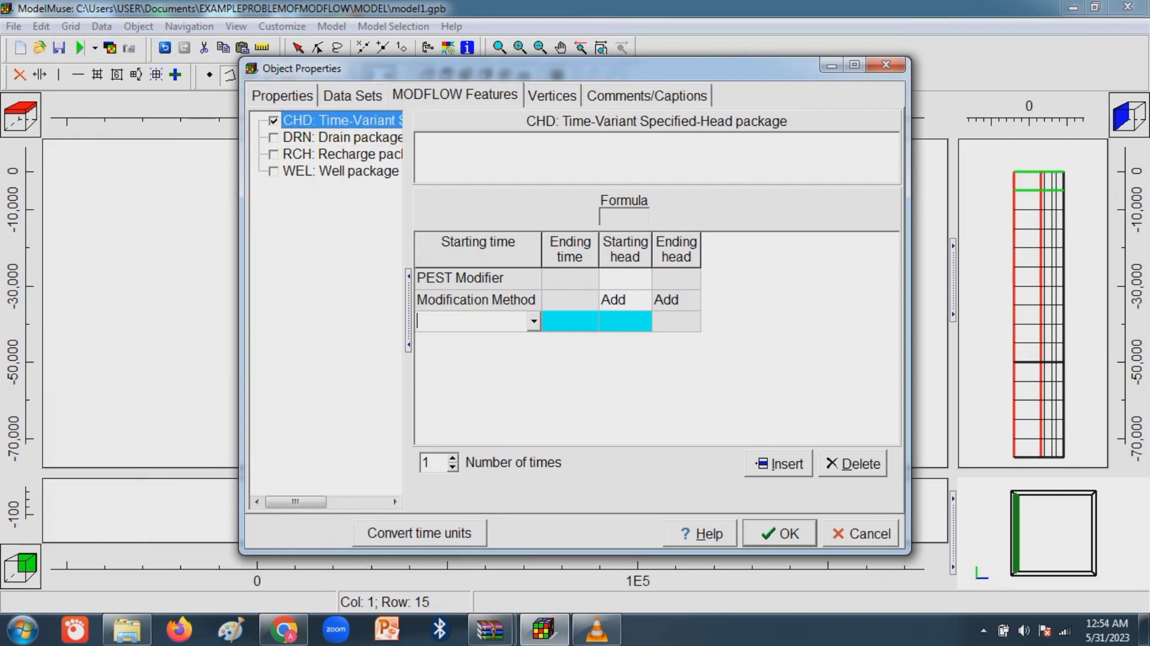
pyautogui.write('0')
pyautogui.click(623, 322)
pyautogui.write('0')
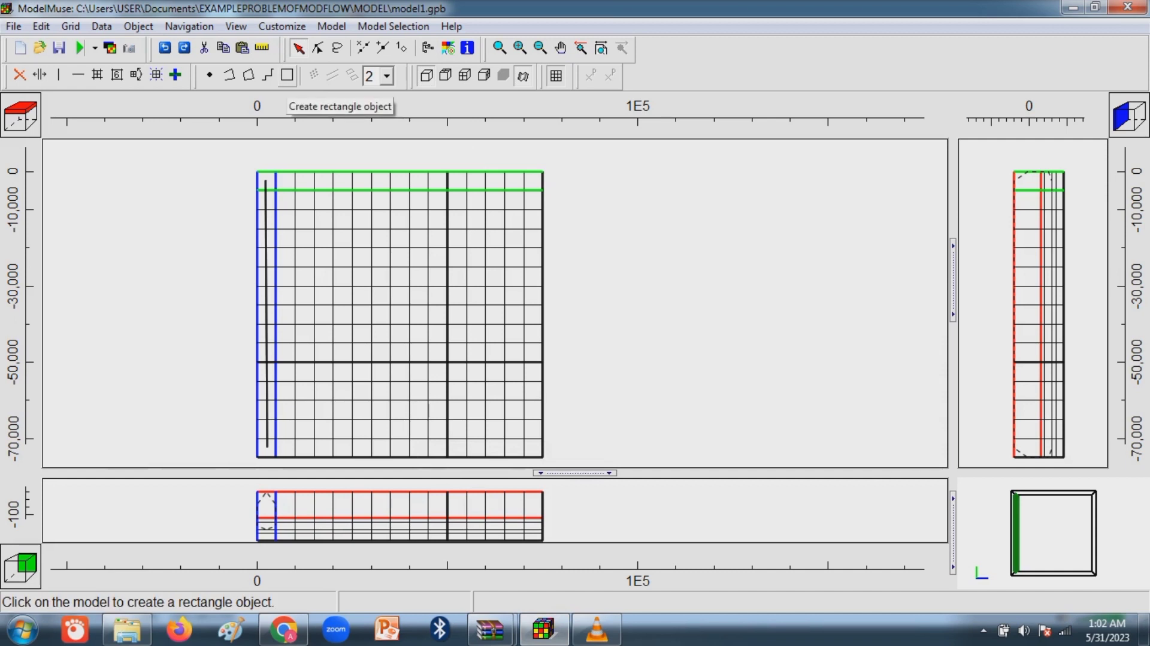
# Draw a rectangle object named Recharge around the entire grid in the top view, with its number of Z formulas set to Zero.
pyautogui.click(288, 75)
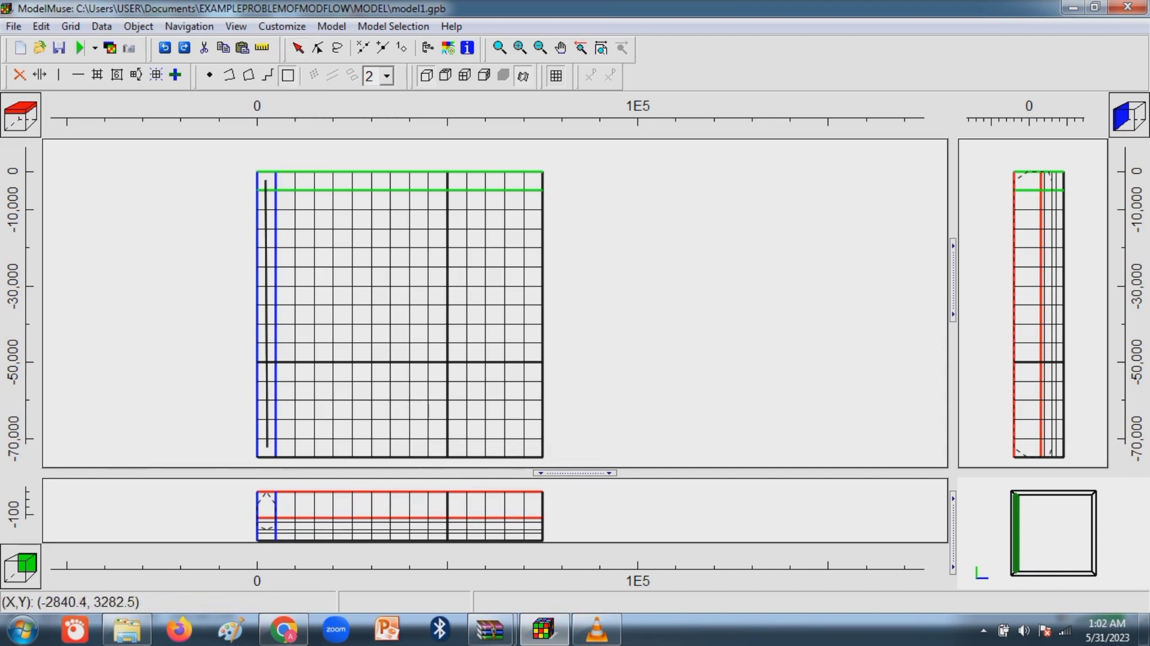
pyautogui.moveTo(250, 161); pyautogui.dragTo(552, 462)
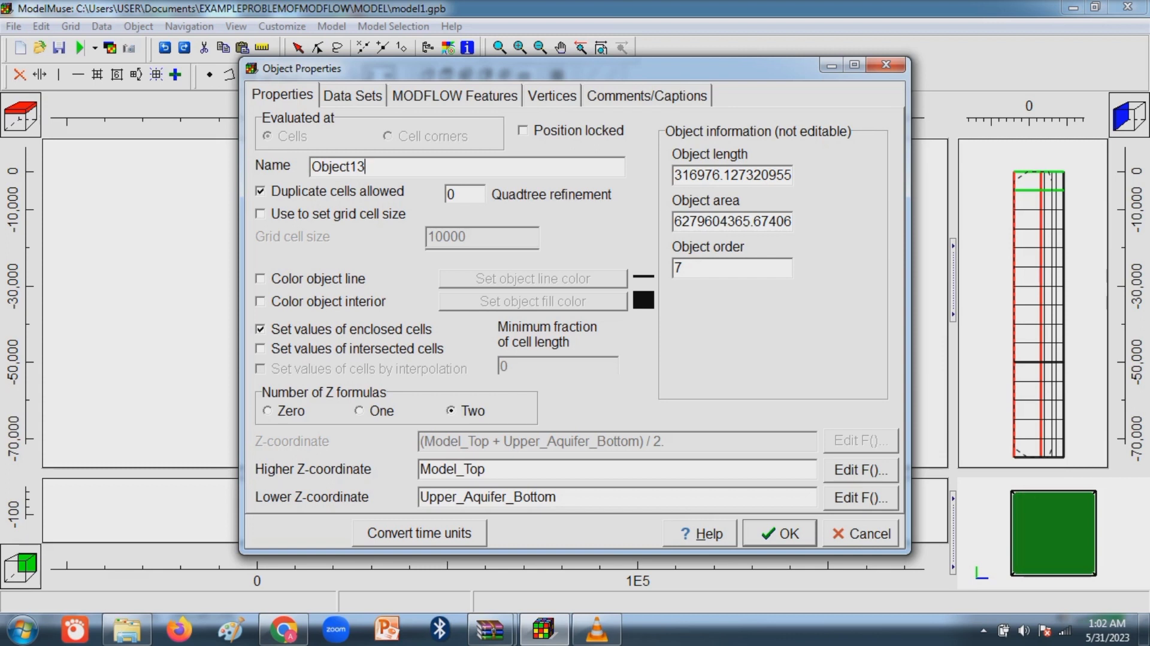
pyautogui.press('BackSpace')
pyautogui.press('BackSpace')
pyautogui.press('BackSpace')
pyautogui.press('BackSpace')
pyautogui.press('BackSpace')
pyautogui.press('BackSpace')
pyautogui.press('BackSpace')
pyautogui.press('BackSpace')
pyautogui.write('Recharge')
pyautogui.click(267, 411)
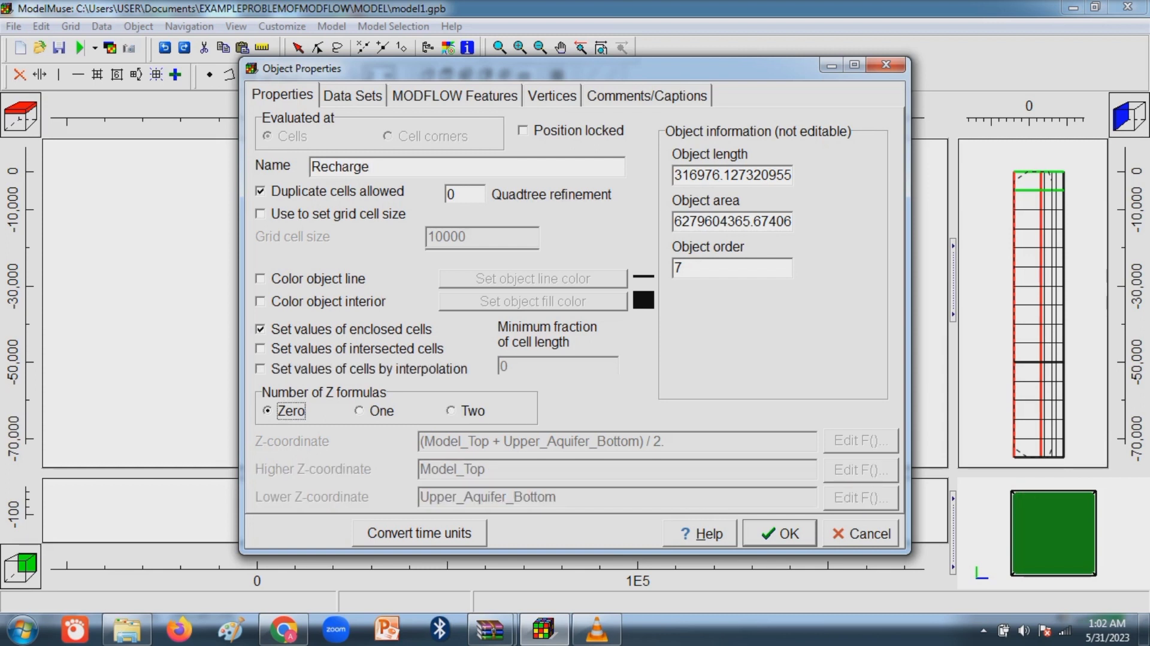
# Enable the RCH package for the Recharge object with a starting time of 0 and a recharge rate of 3e-8.
pyautogui.click(454, 96)
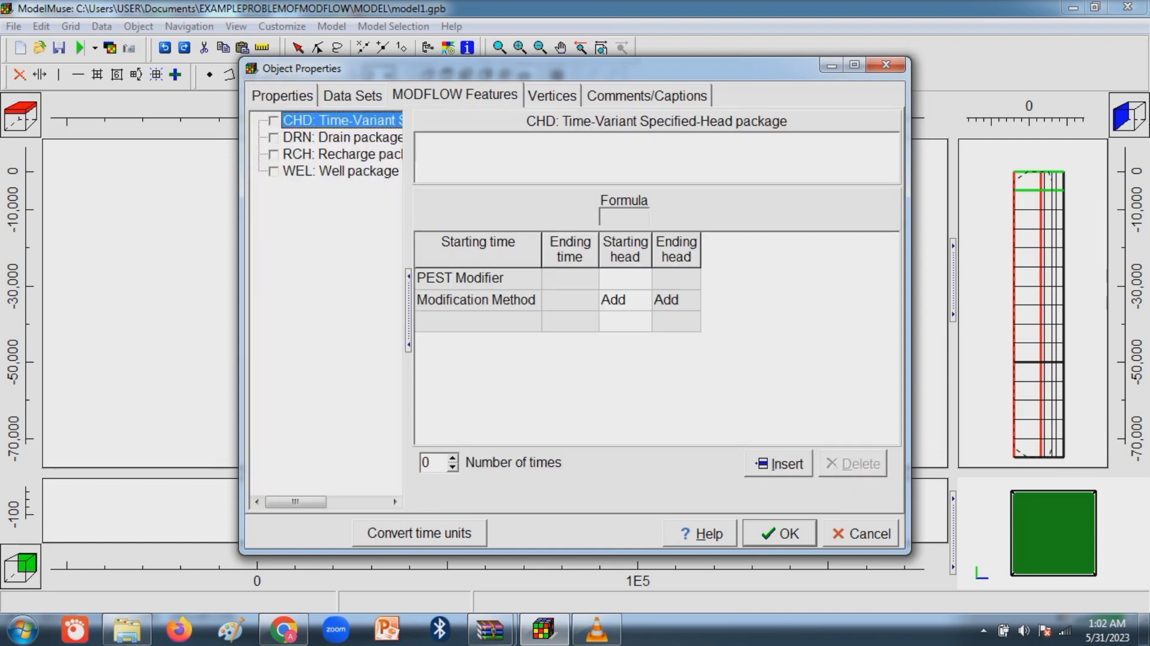
pyautogui.click(341, 154)
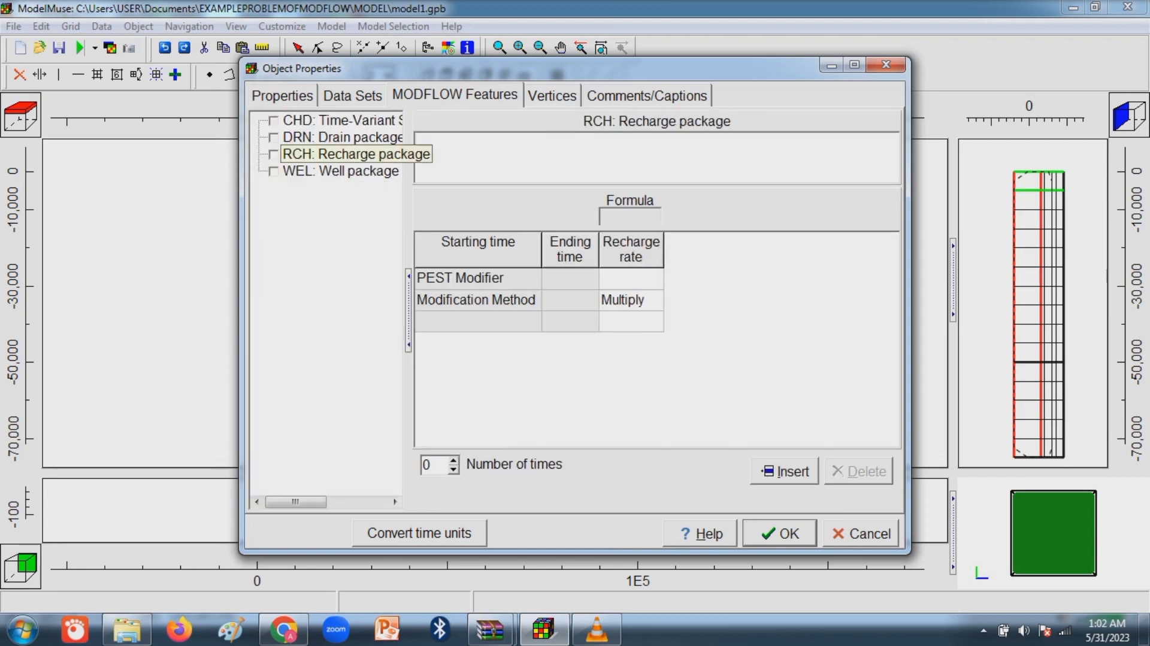
pyautogui.click(274, 154)
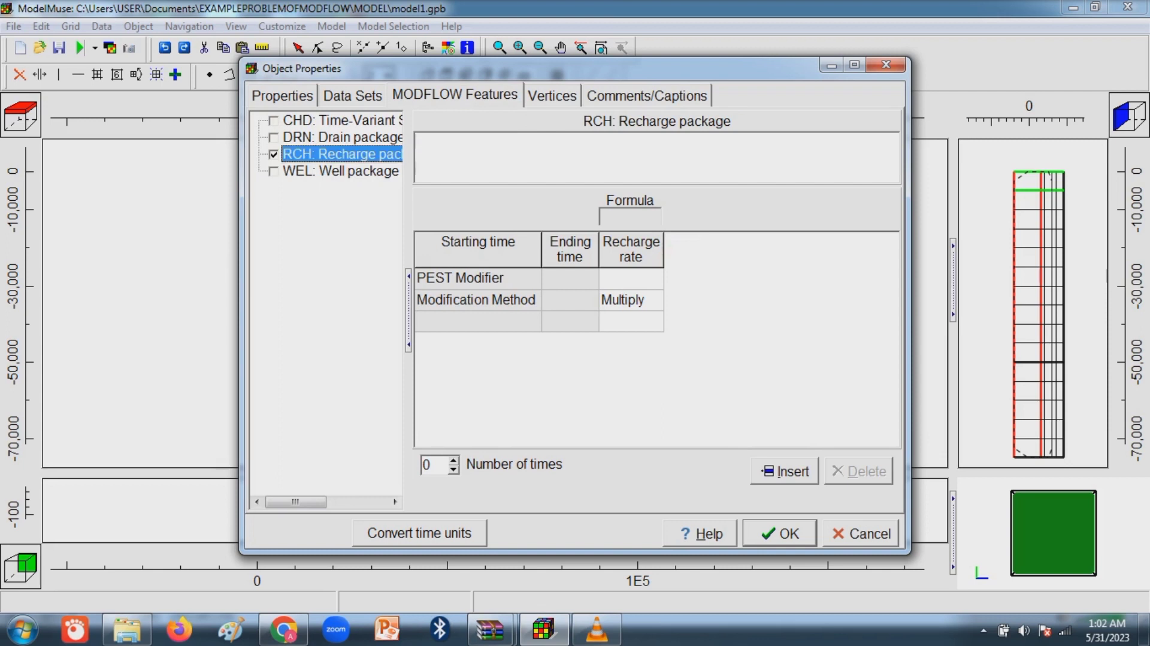
pyautogui.click(472, 321)
pyautogui.write('0')
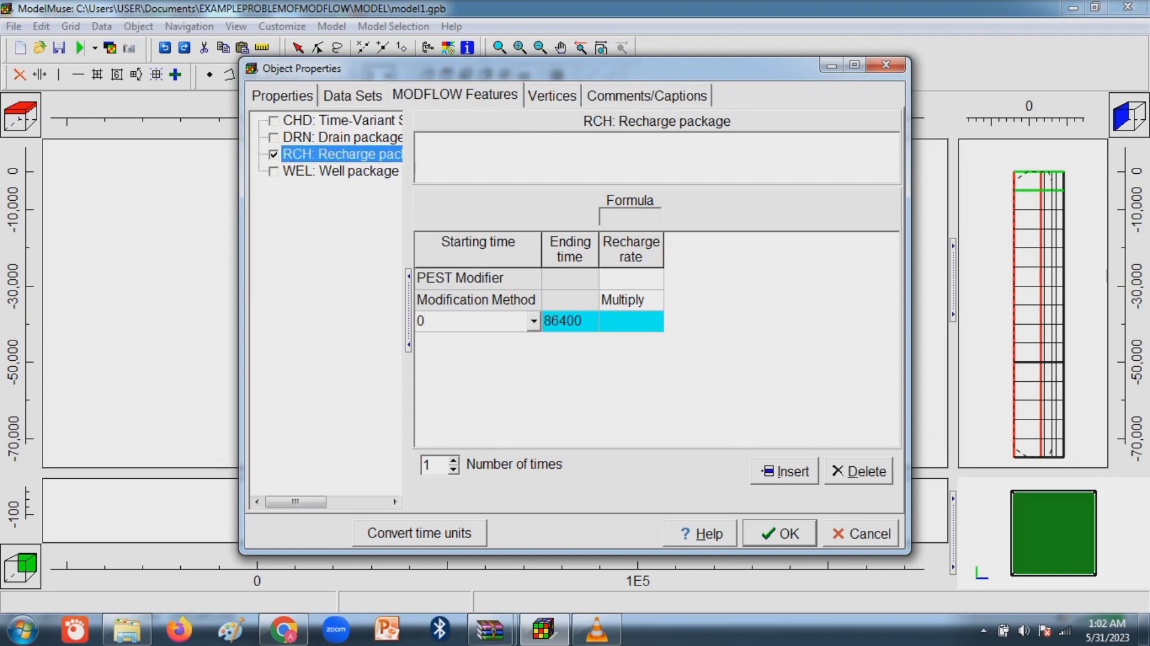
pyautogui.click(630, 321)
pyautogui.write('3')
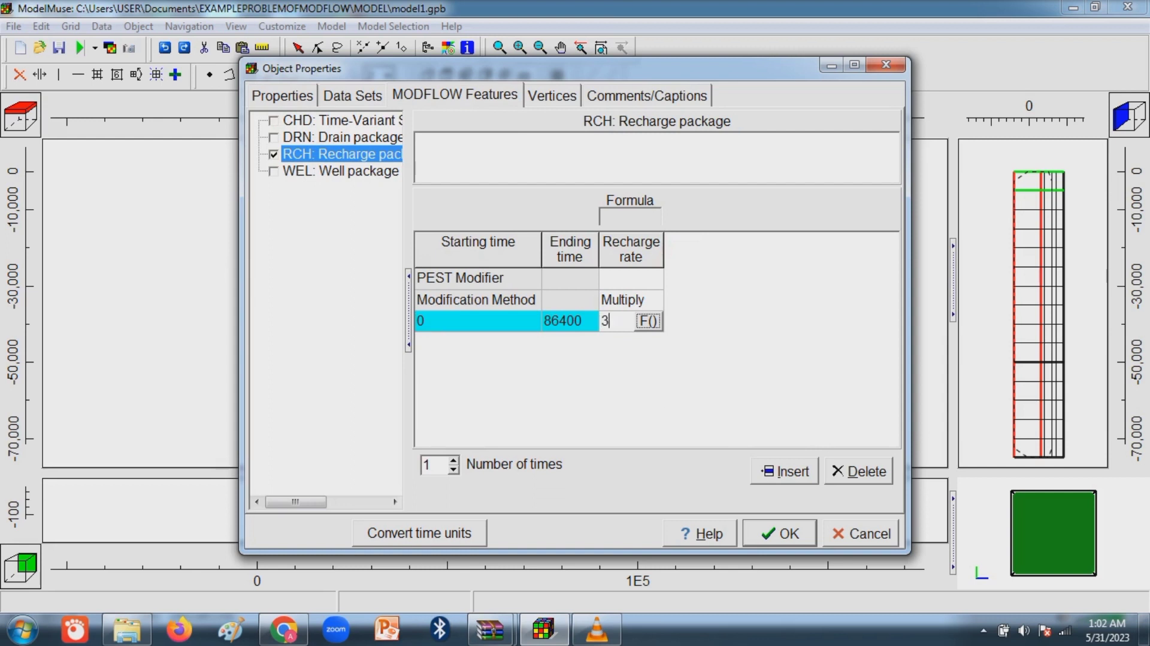
pyautogui.write('e-8')
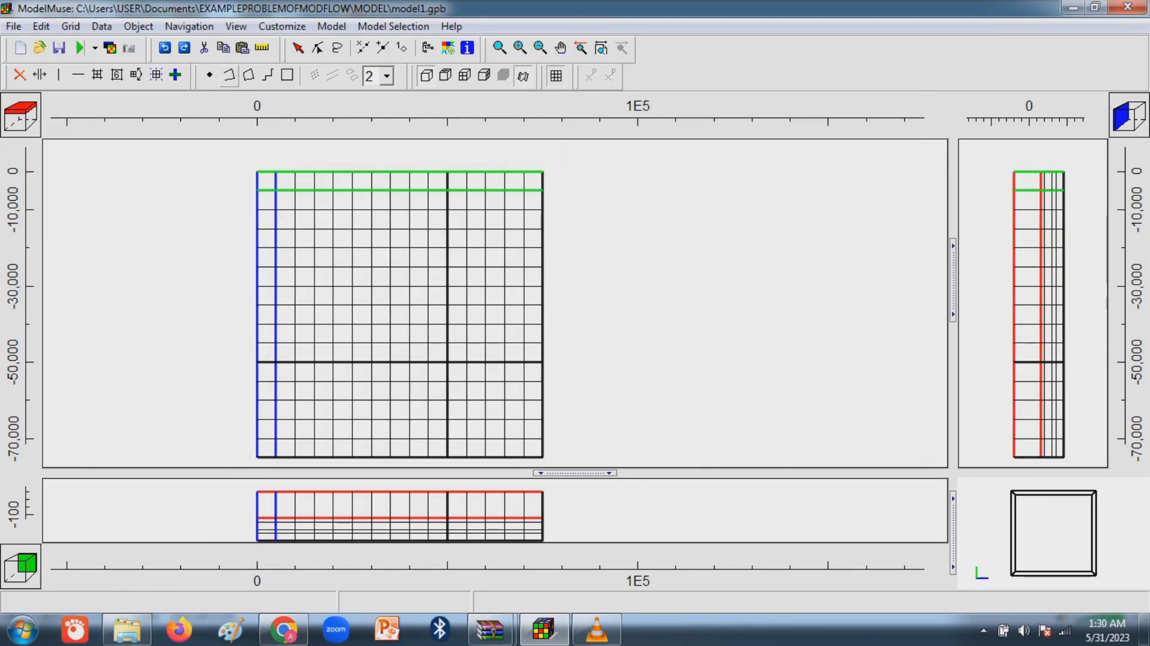
# Place a point object in column 8, row 9 of the top view and name it Well_1_layer_1.
pyautogui.click(209, 76)
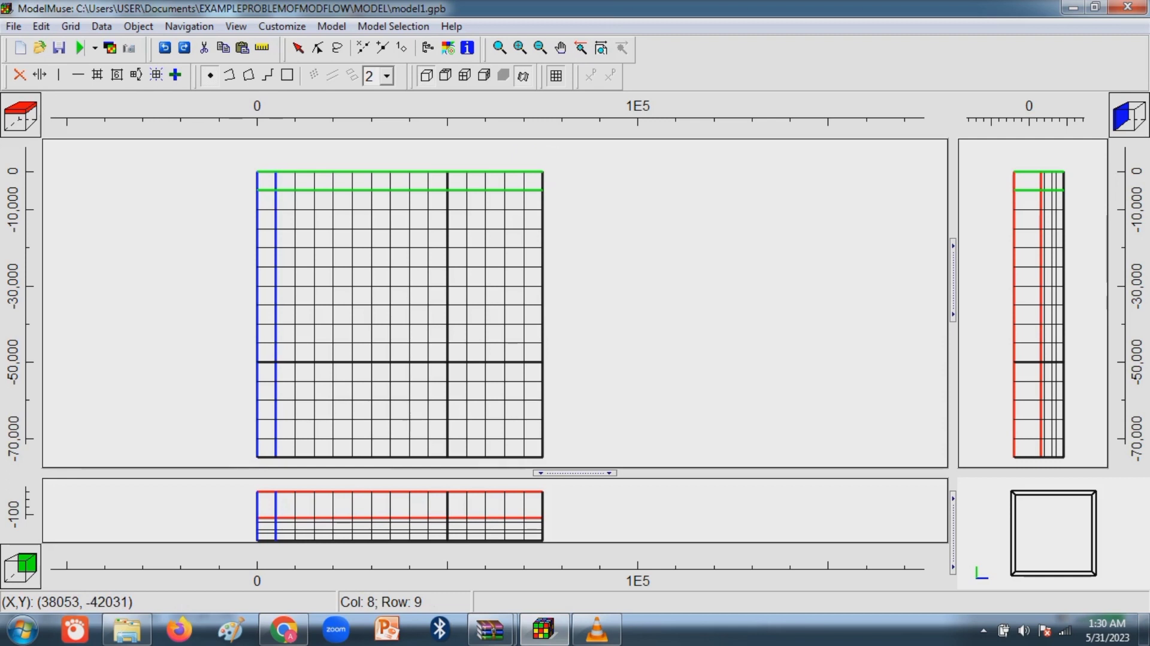
pyautogui.click(402, 331)
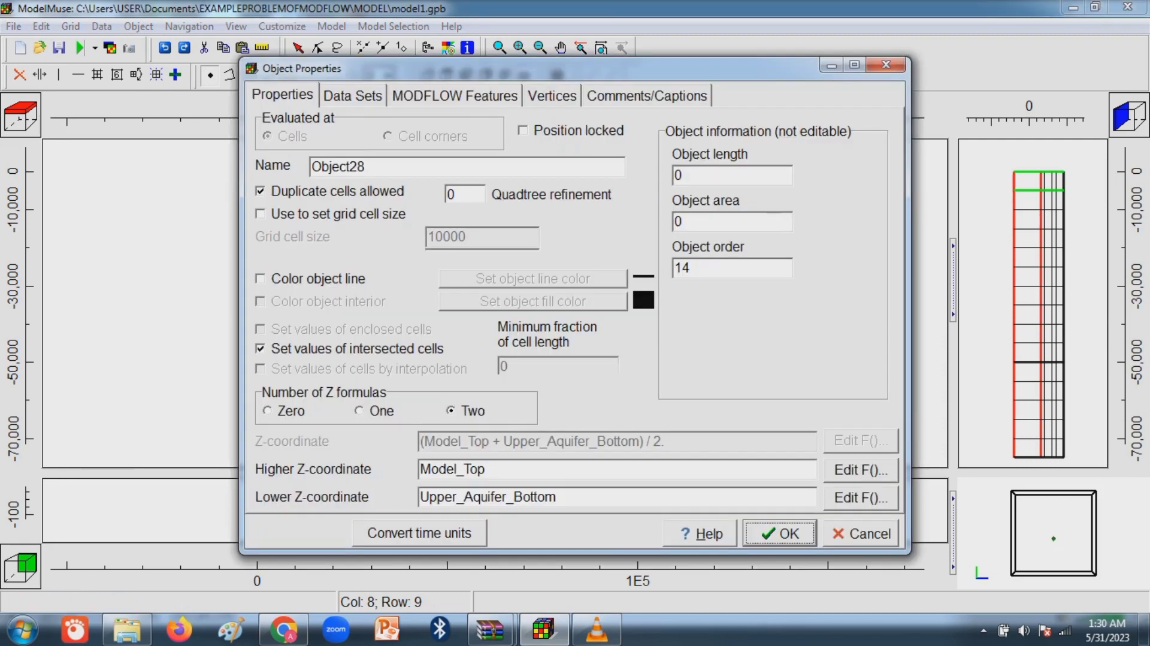
pyautogui.moveTo(368, 167); pyautogui.dragTo(311, 167)
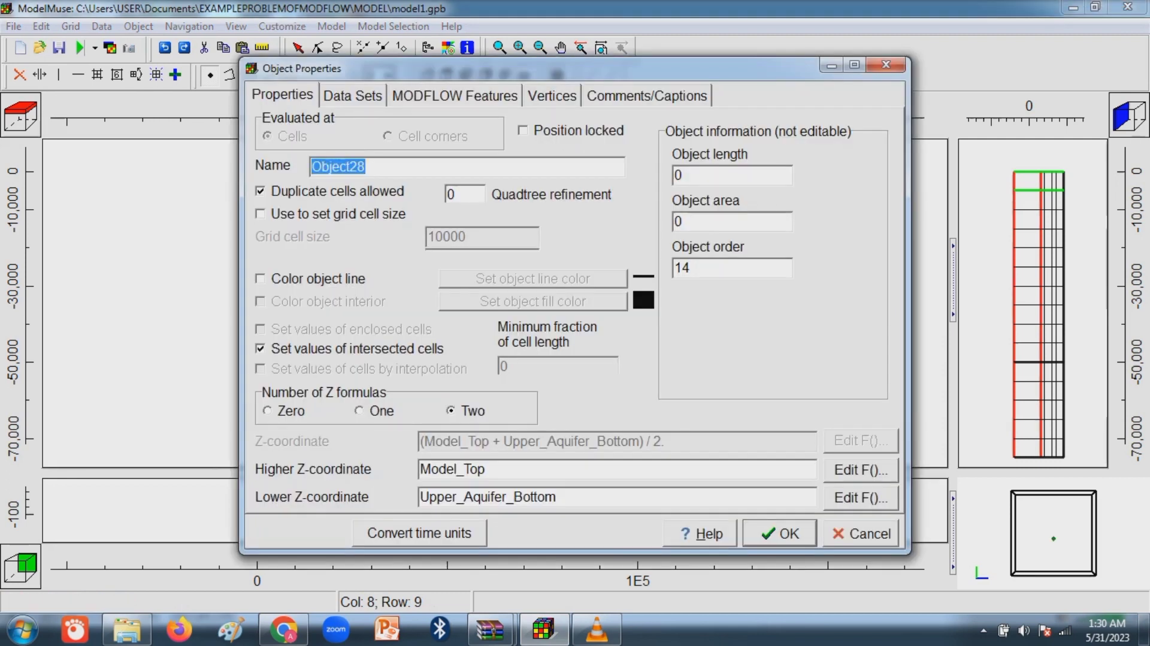
pyautogui.write('Well_')
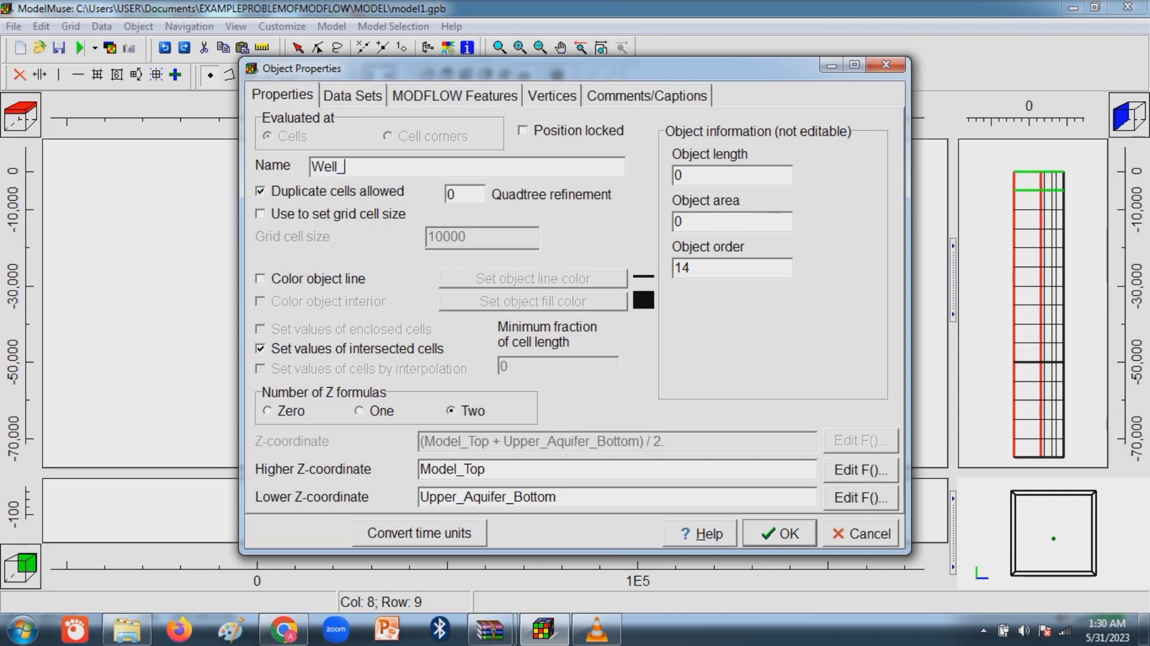
pyautogui.write('1_layer_1')
# Enable the WEL package for Well_1_layer_1 with Direct pumping rate interpretation, a starting time of 0 and a pumping rate of -5.
pyautogui.click(454, 96)
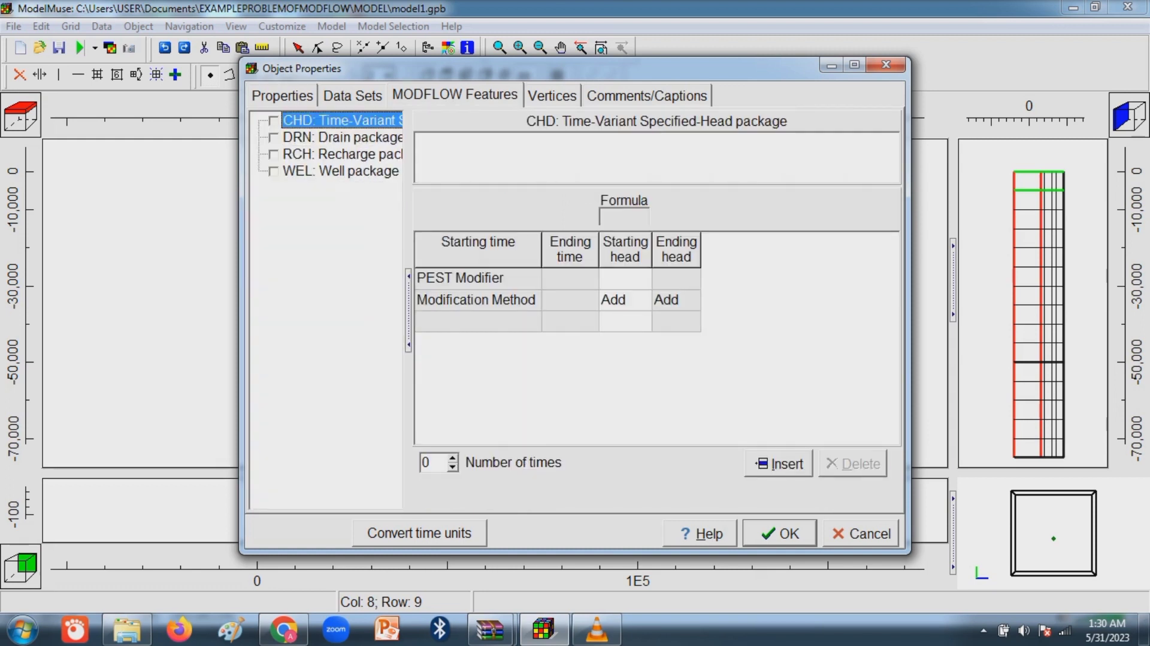
pyautogui.click(274, 171)
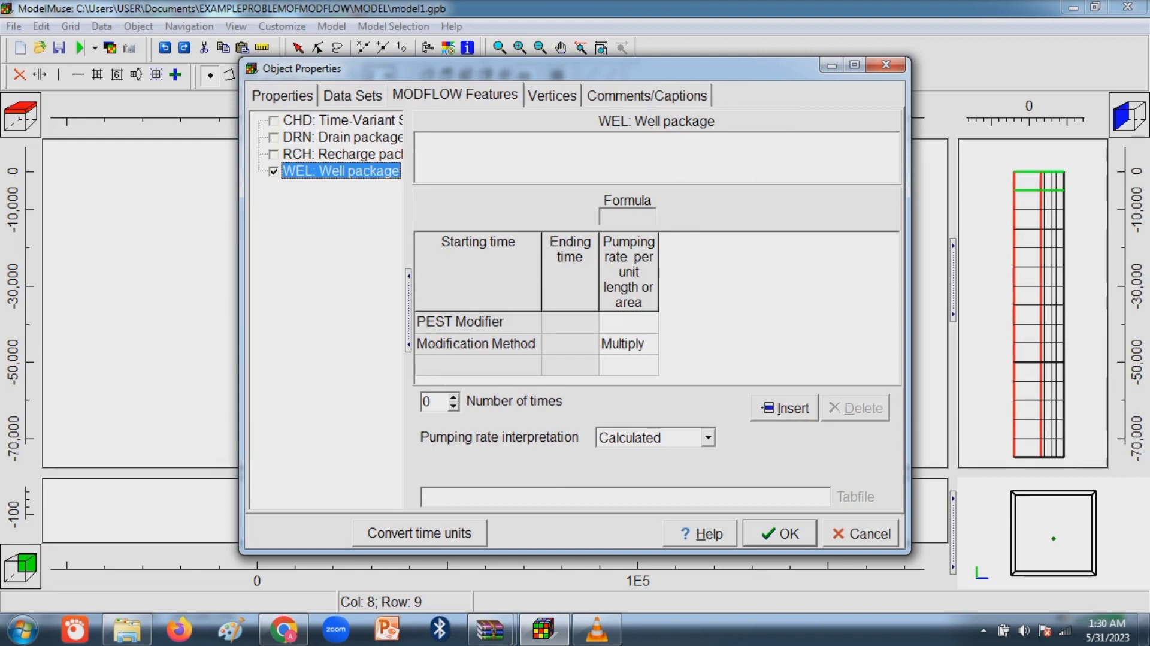
pyautogui.click(708, 437)
pyautogui.click(649, 472)
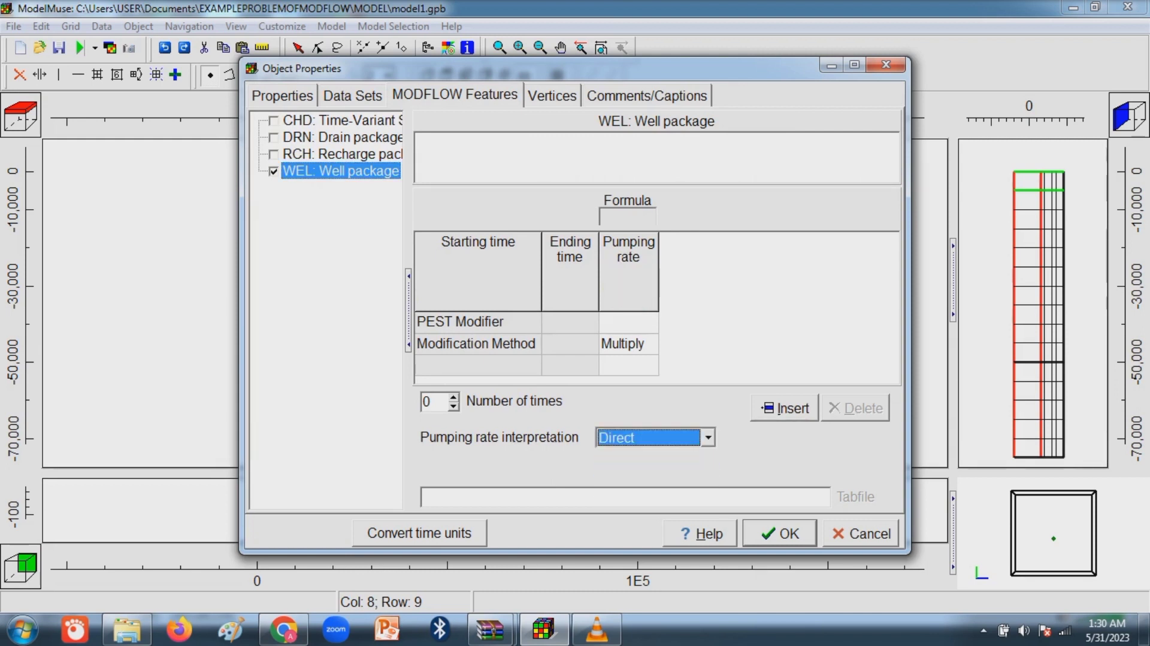
pyautogui.click(473, 365)
pyautogui.write('0')
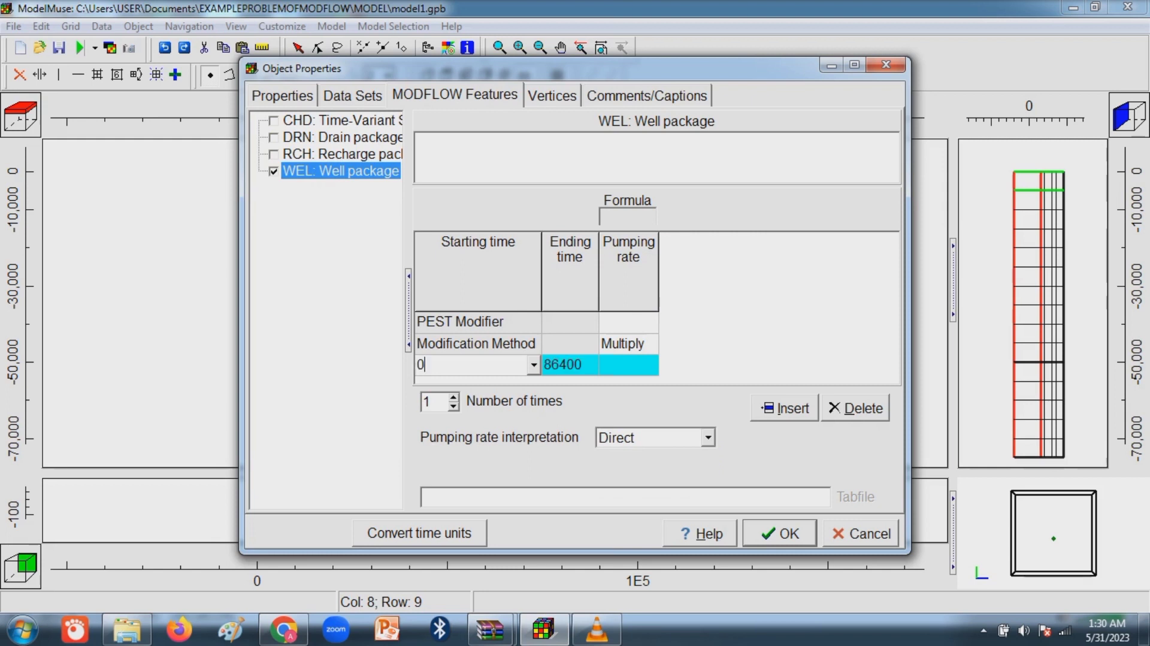
pyautogui.click(623, 365)
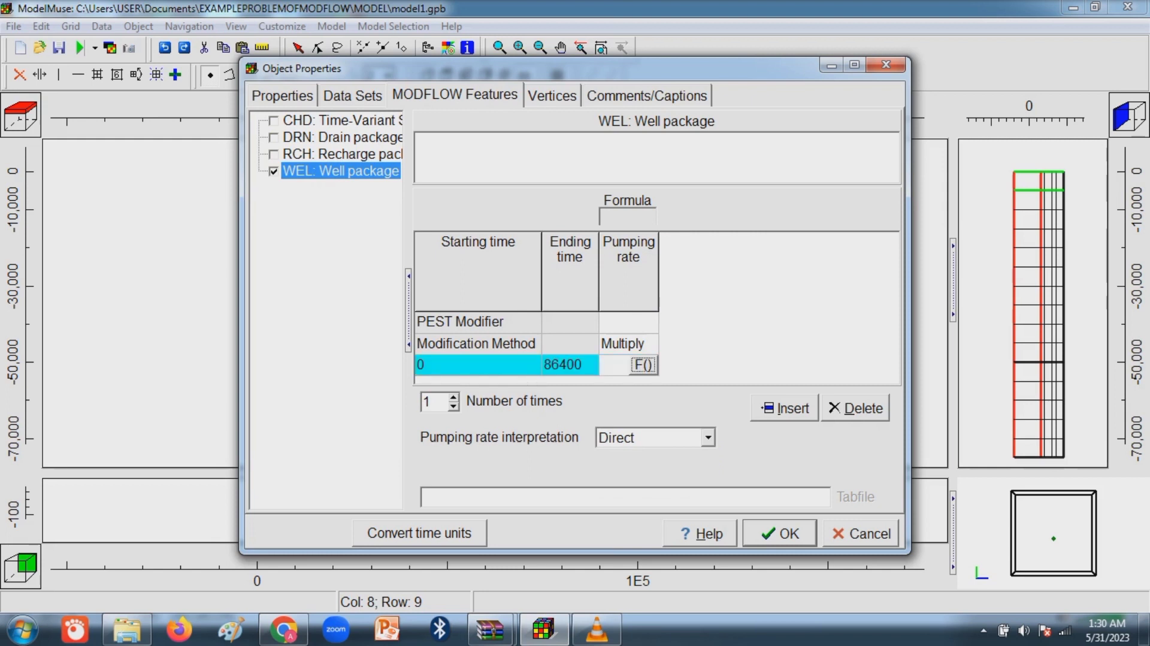
pyautogui.write('-5')
pyautogui.click(779, 533)
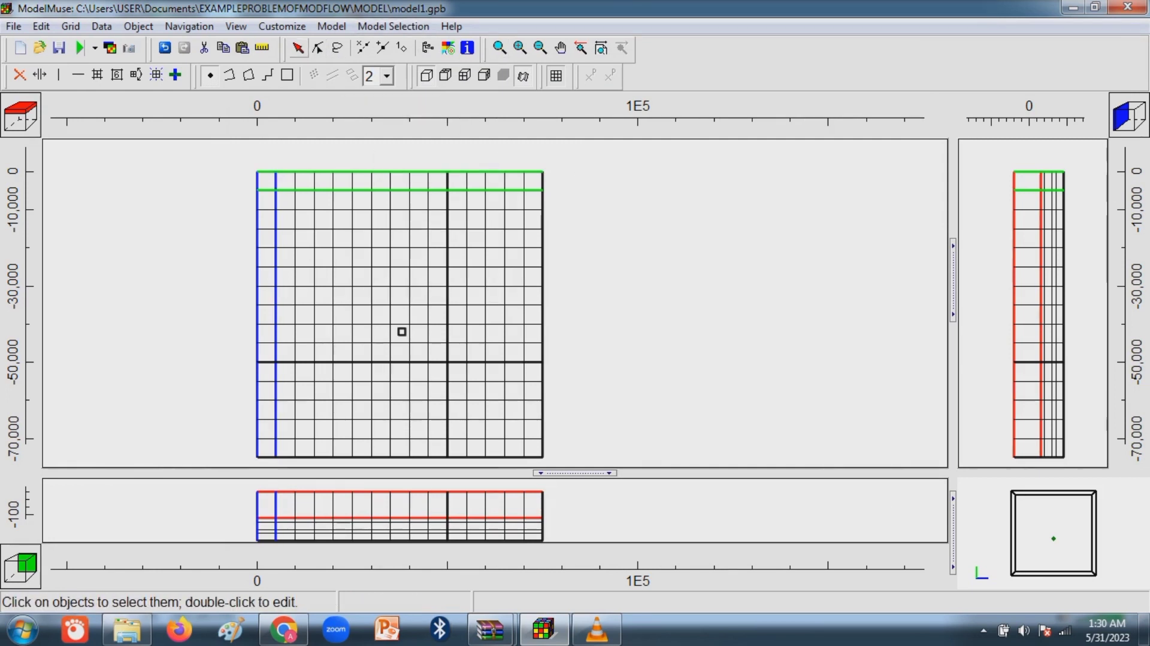
# Color the Well_1_layer_1 object's line blue.
pyautogui.click(298, 48)
pyautogui.click(401, 331)
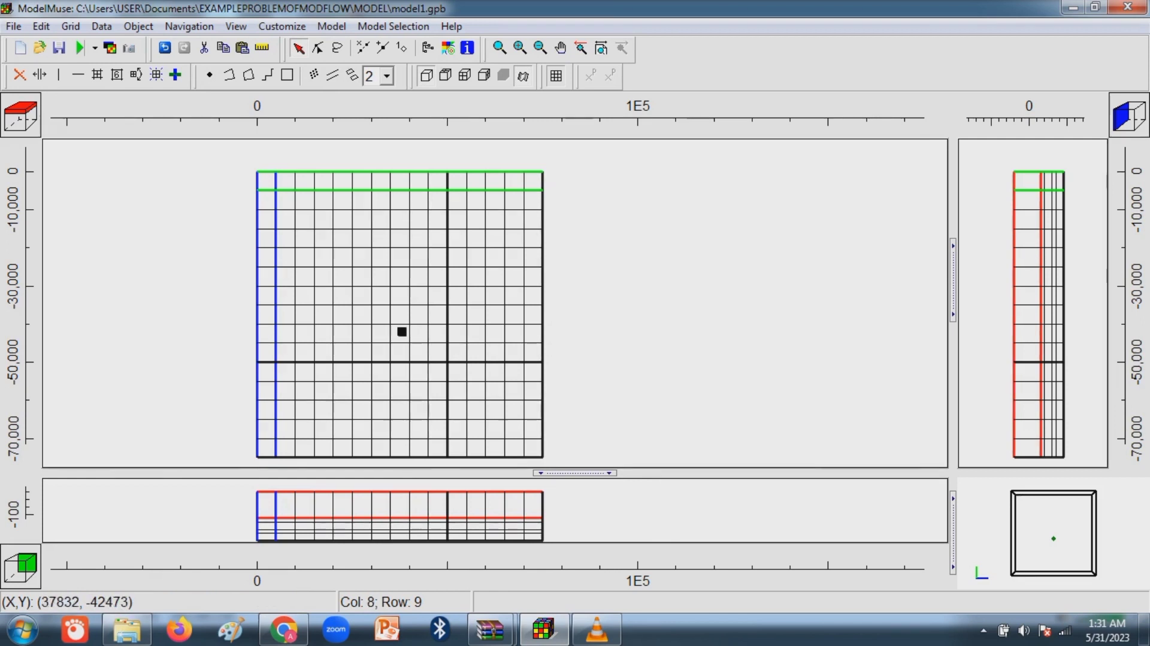
pyautogui.doubleClick(402, 329)
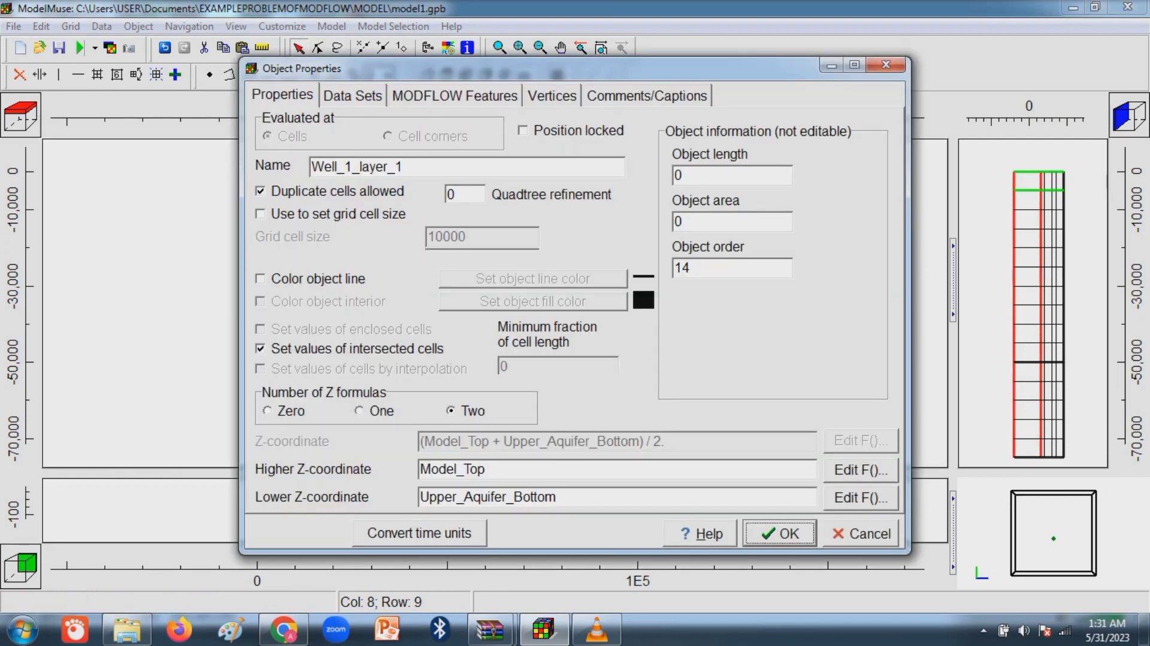
pyautogui.click(260, 279)
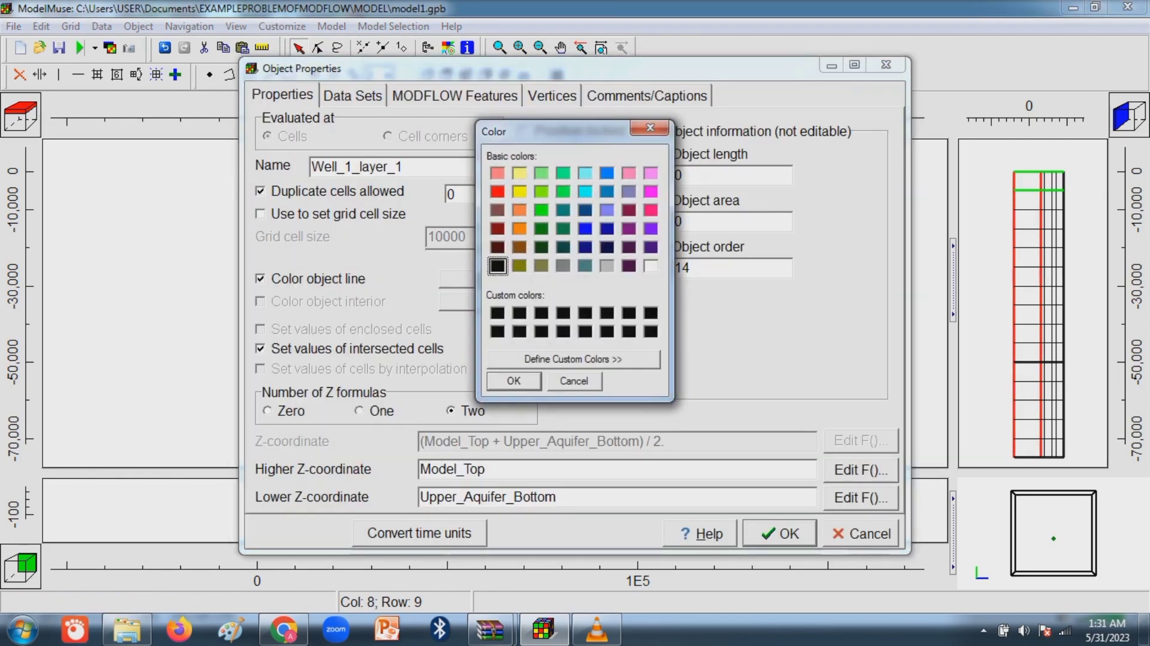
pyautogui.click(607, 173)
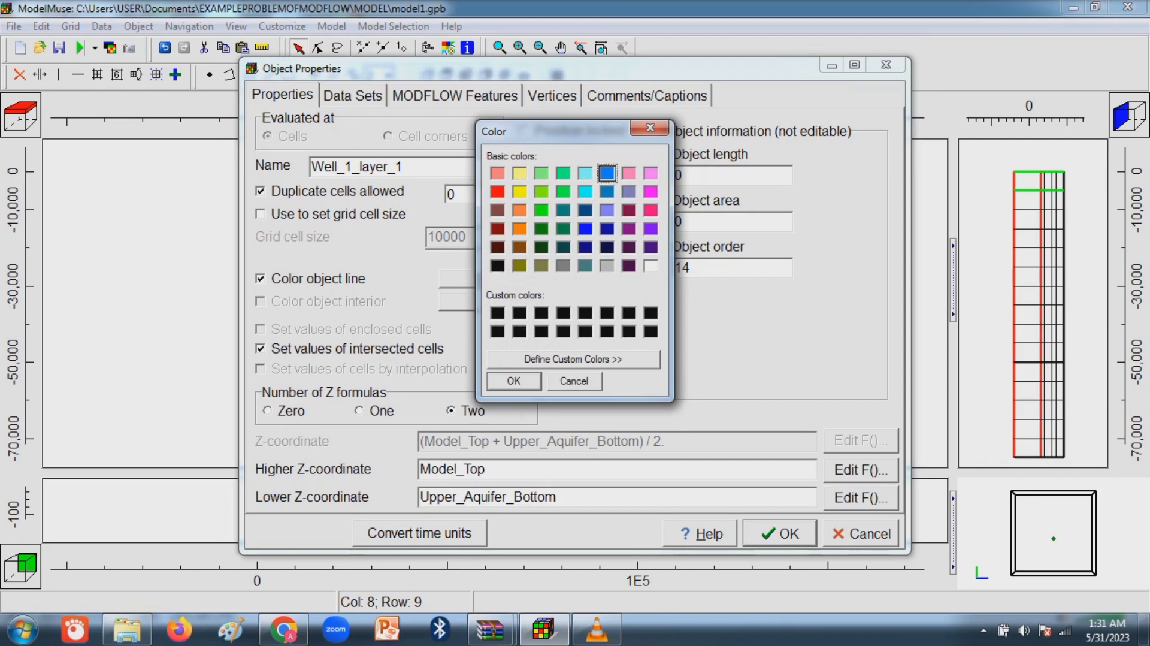
pyautogui.click(514, 381)
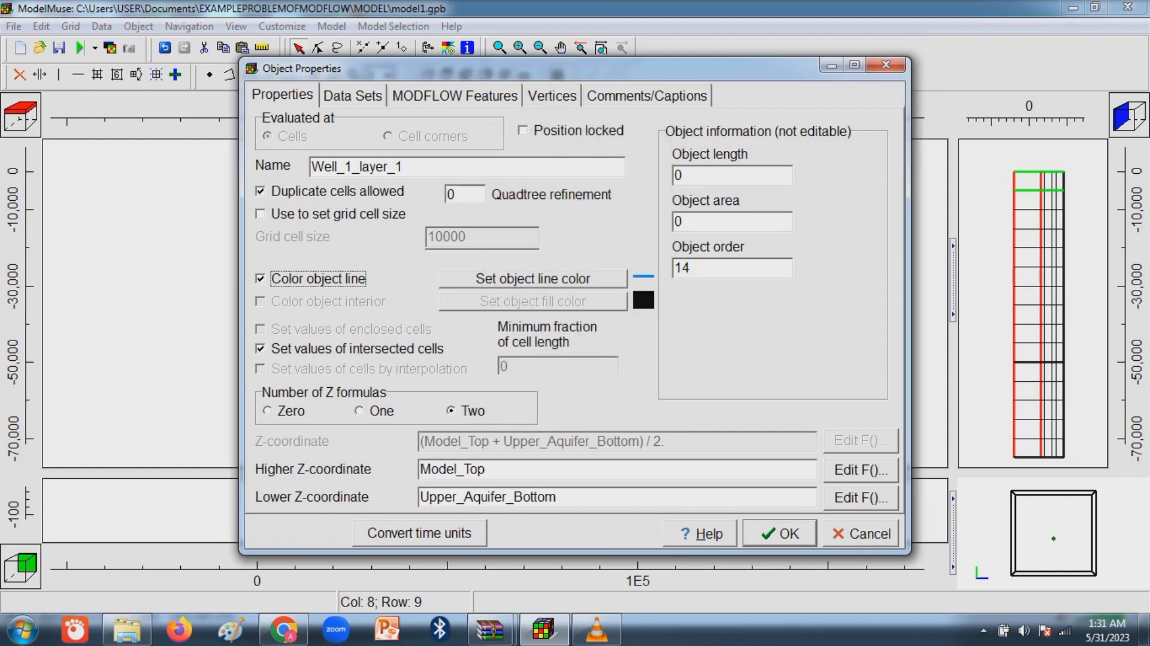
pyautogui.click(778, 533)
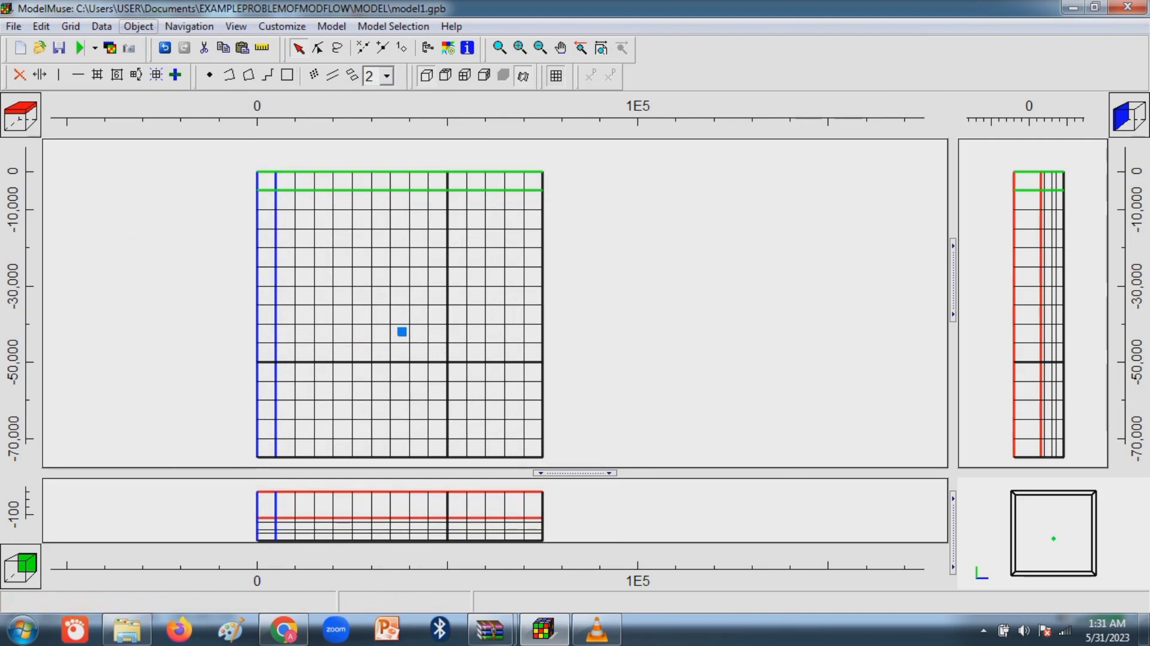
# Add eleven point sections to the well object, completing columns 8, 10, 12 and 14 in rows 9, 11 and 13.
pyautogui.click(138, 26)
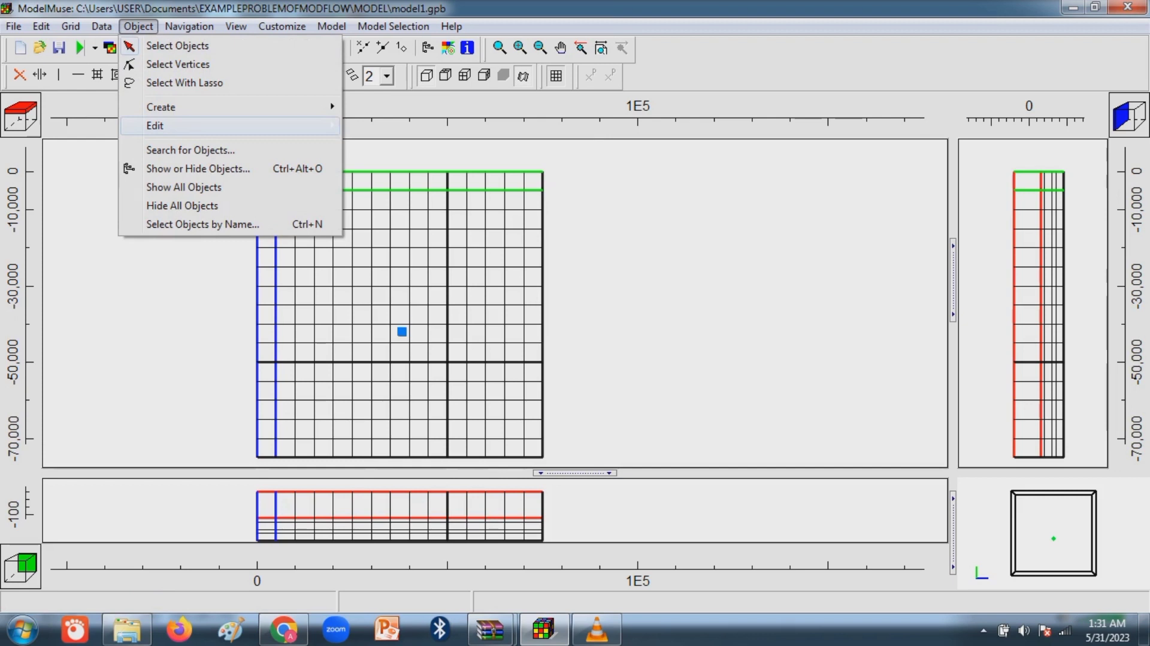
pyautogui.moveTo(180, 125)
pyautogui.click(401, 161)
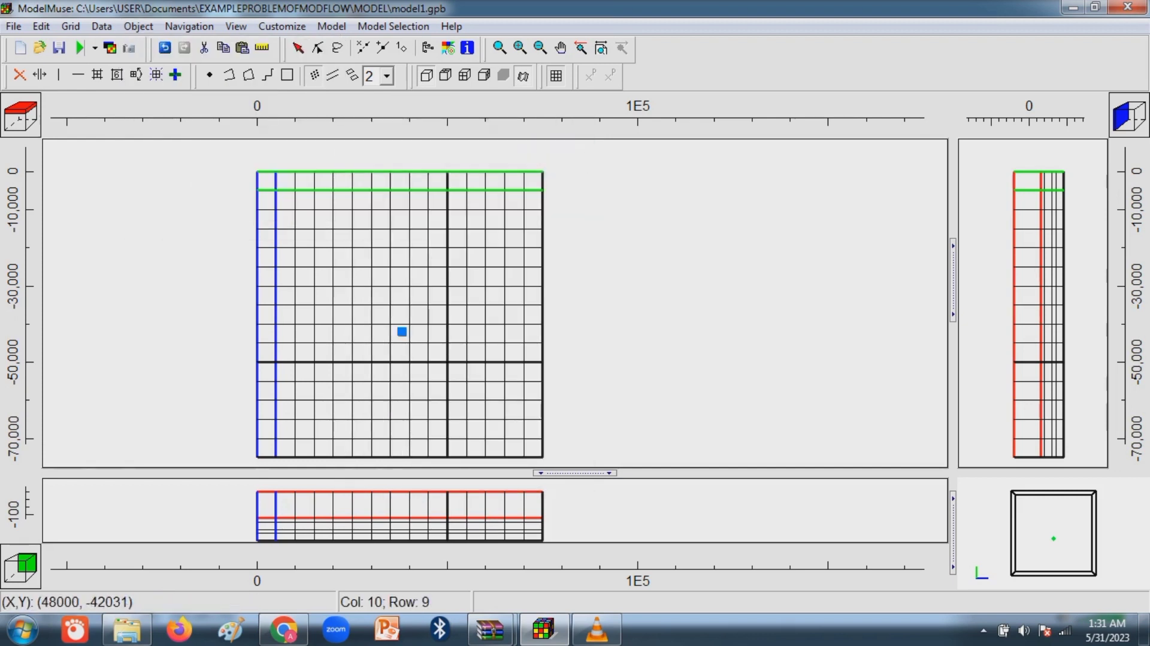
pyautogui.click(437, 333)
pyautogui.click(477, 335)
pyautogui.click(514, 333)
pyautogui.click(400, 373)
pyautogui.click(438, 372)
pyautogui.click(475, 372)
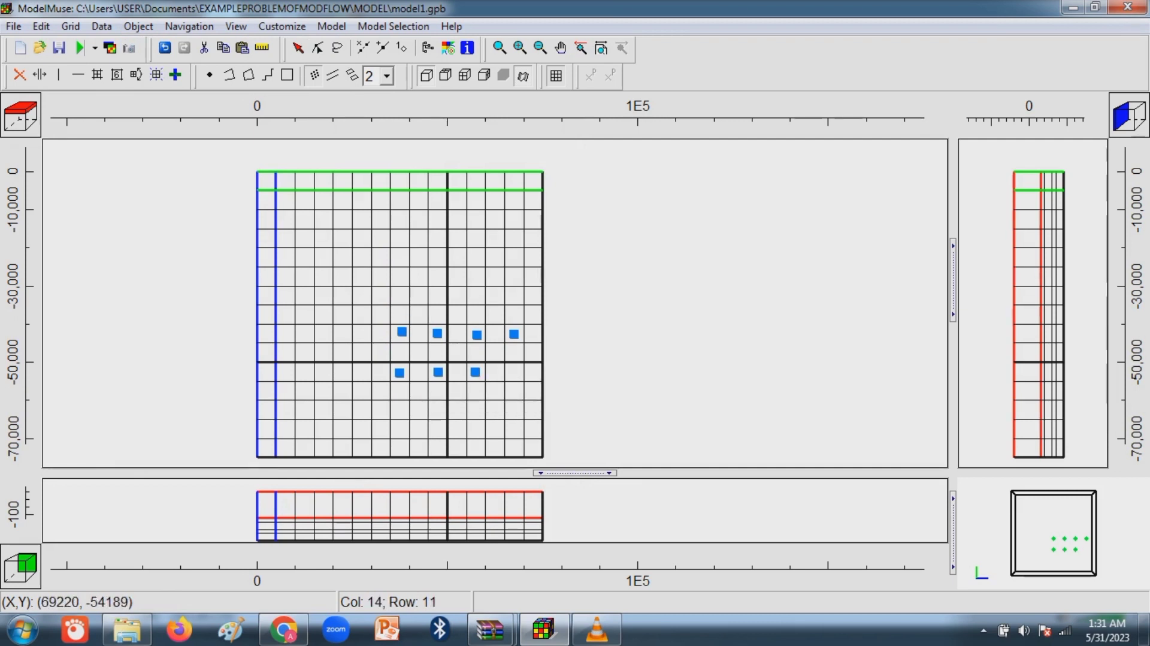
pyautogui.click(514, 372)
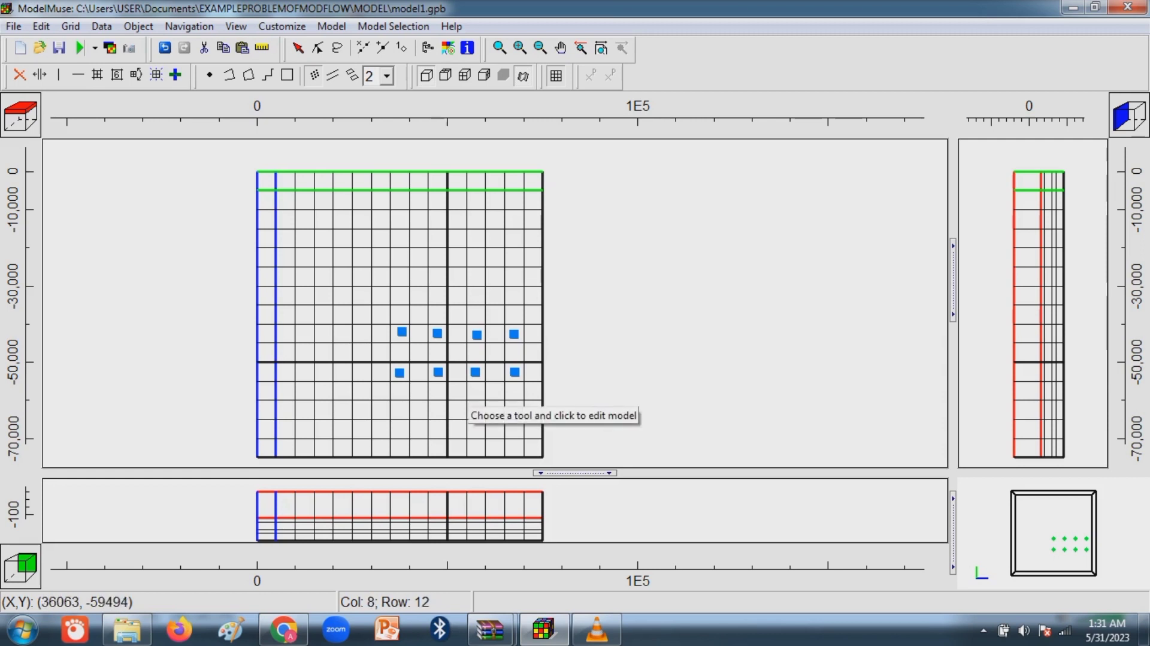
pyautogui.click(400, 411)
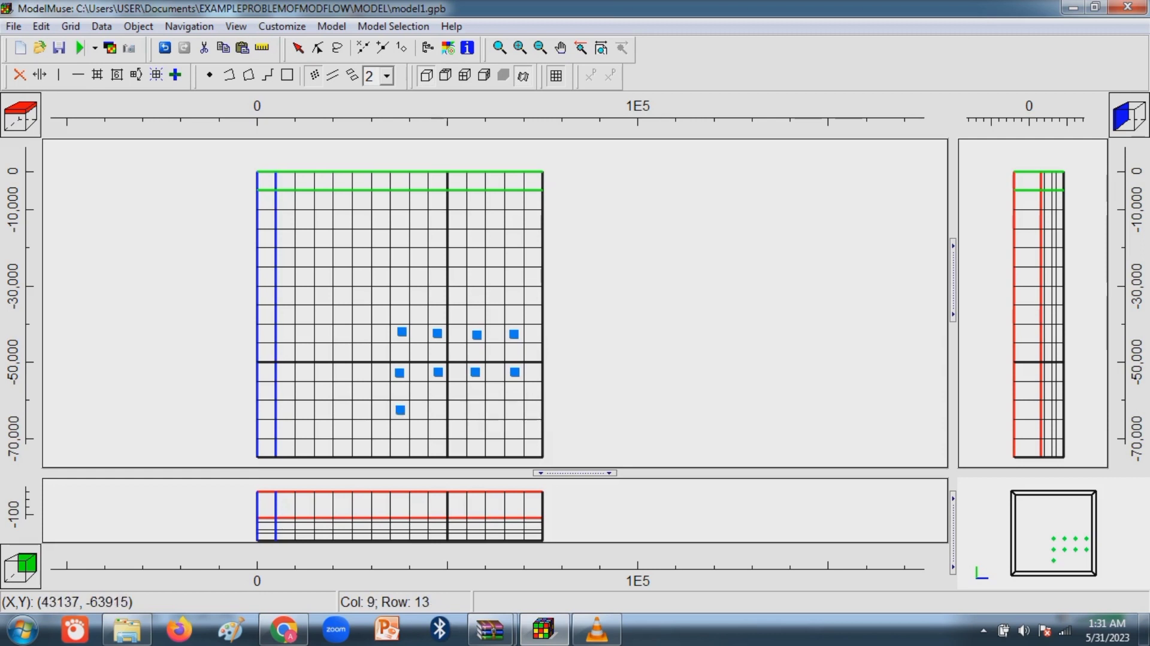
pyautogui.click(437, 410)
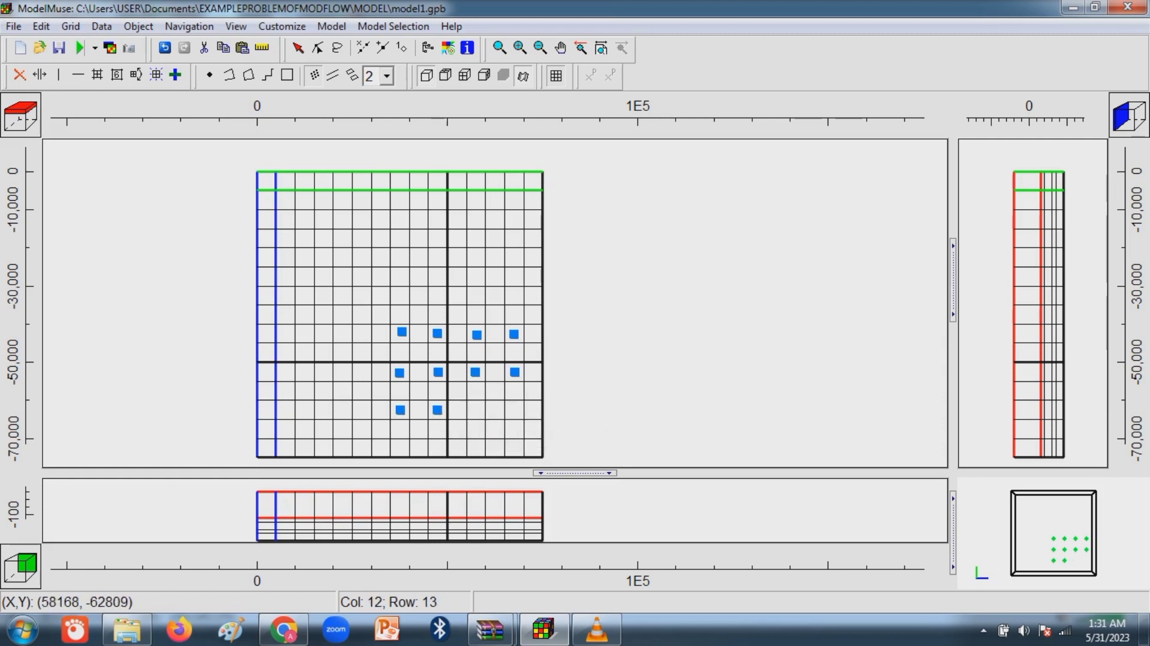
pyautogui.click(477, 411)
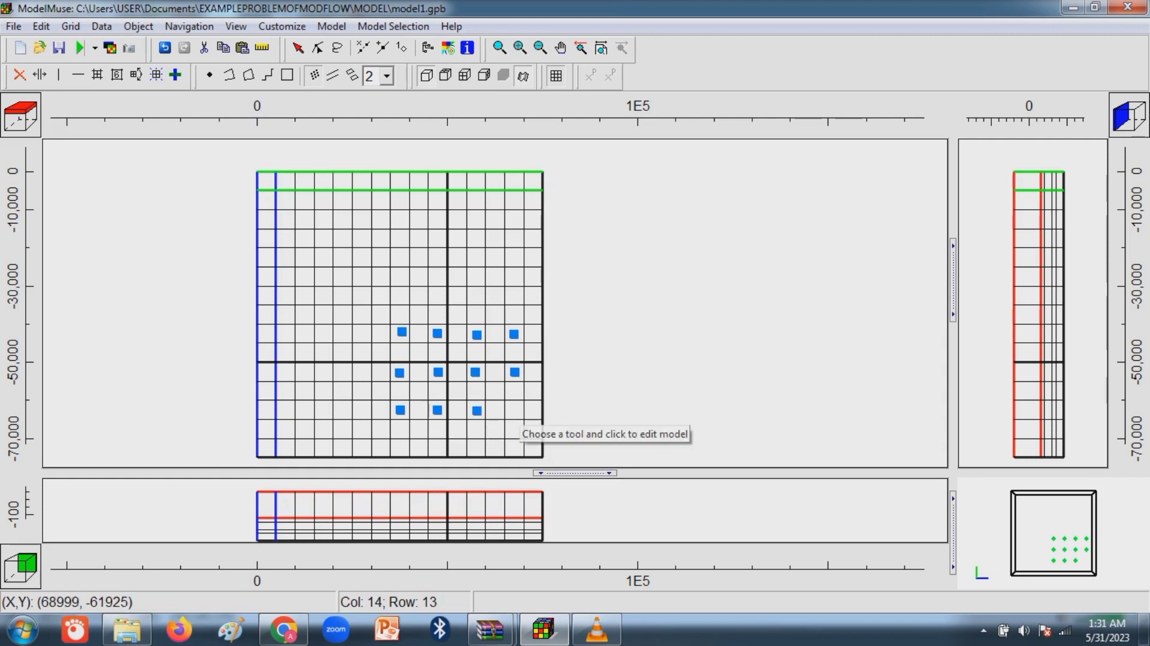
pyautogui.click(514, 410)
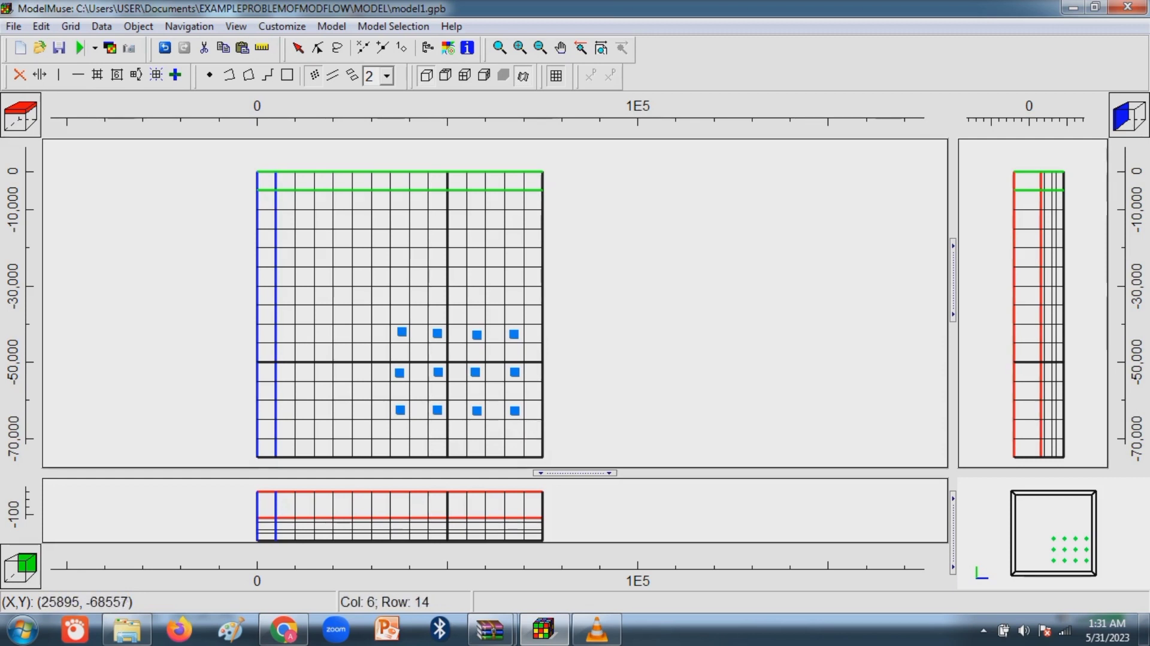
# Color the grid by the MODFLOW WEL Pumping Rate boundary condition at time 0.
pyautogui.click(101, 26)
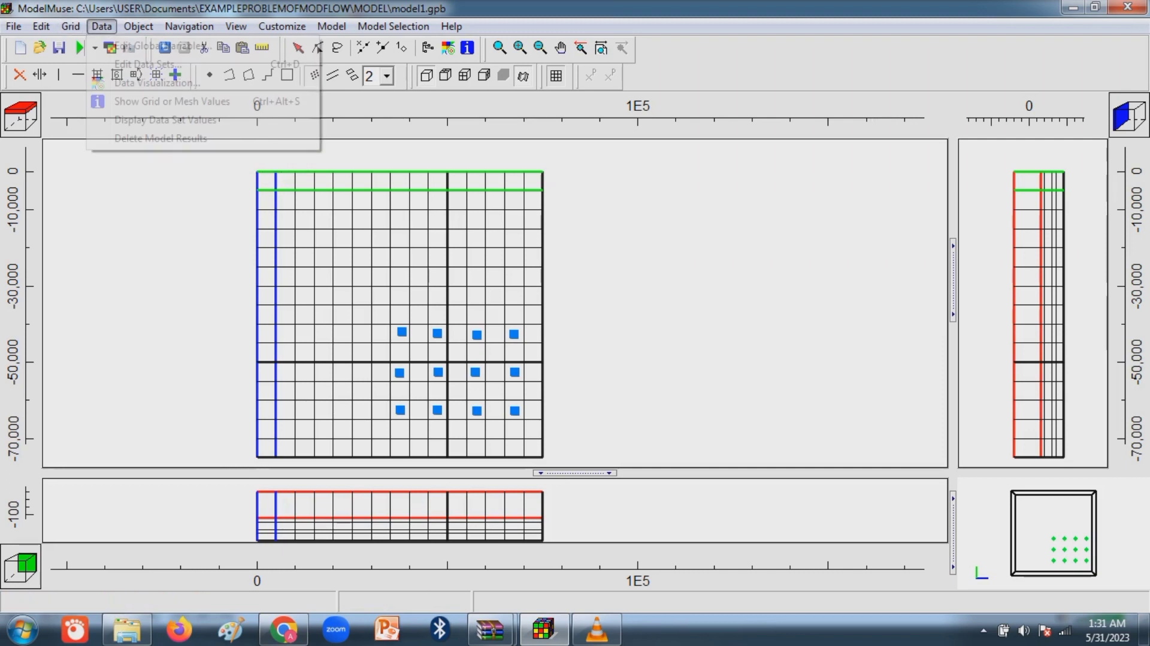
pyautogui.click(149, 82)
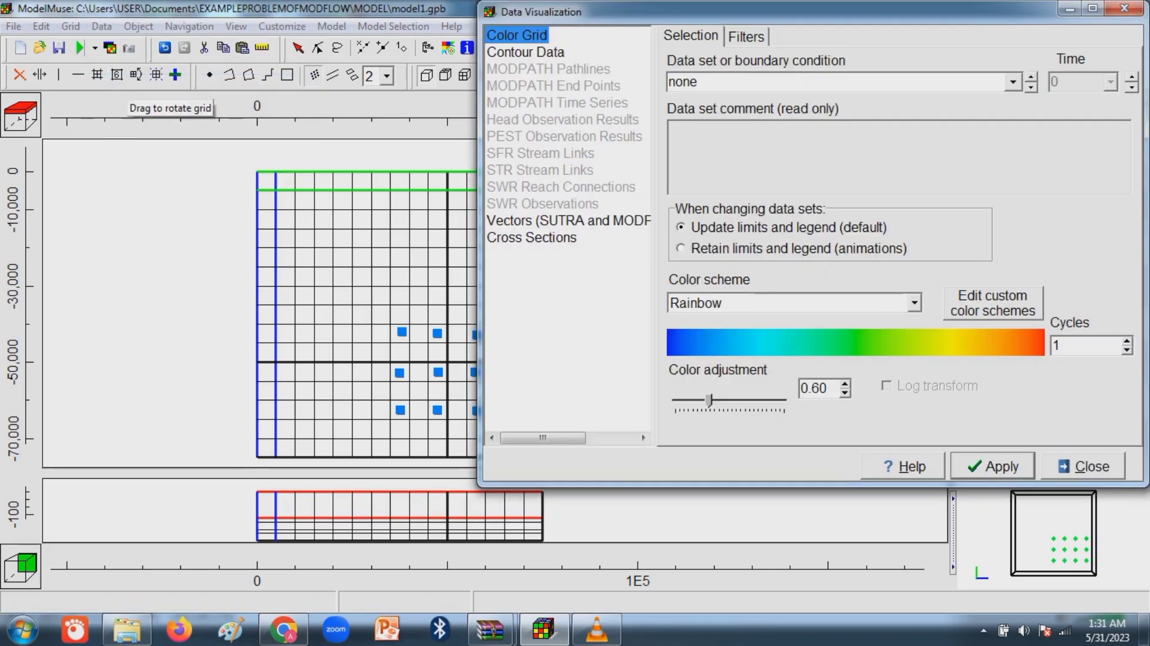
pyautogui.click(1013, 82)
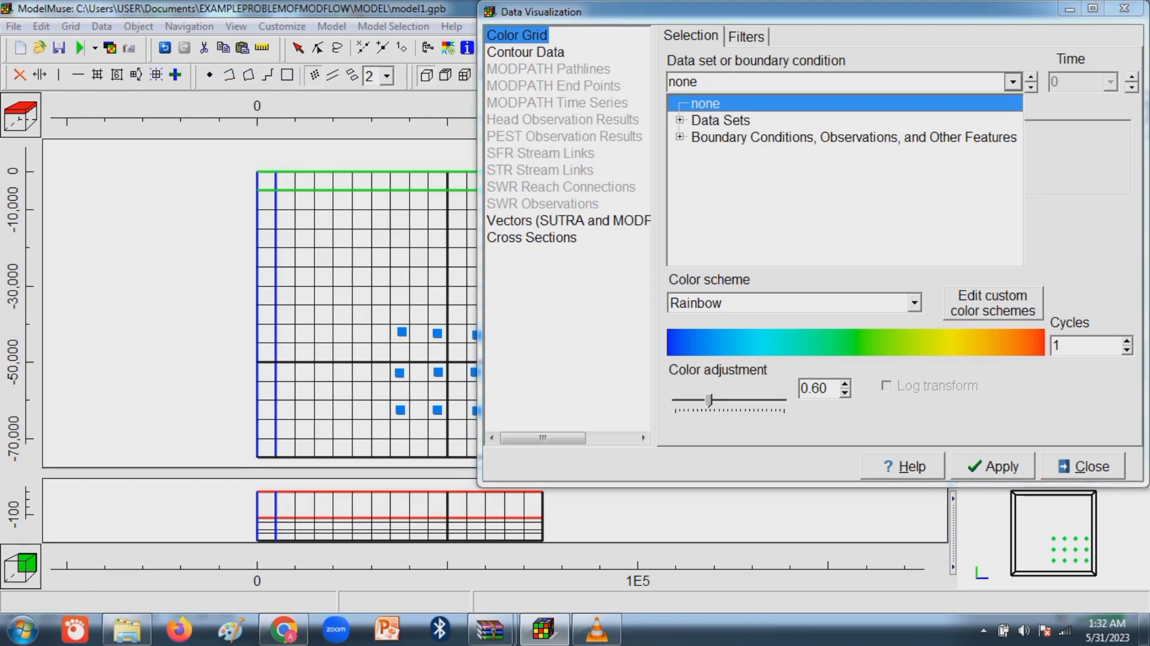
pyautogui.click(680, 137)
pyautogui.click(695, 205)
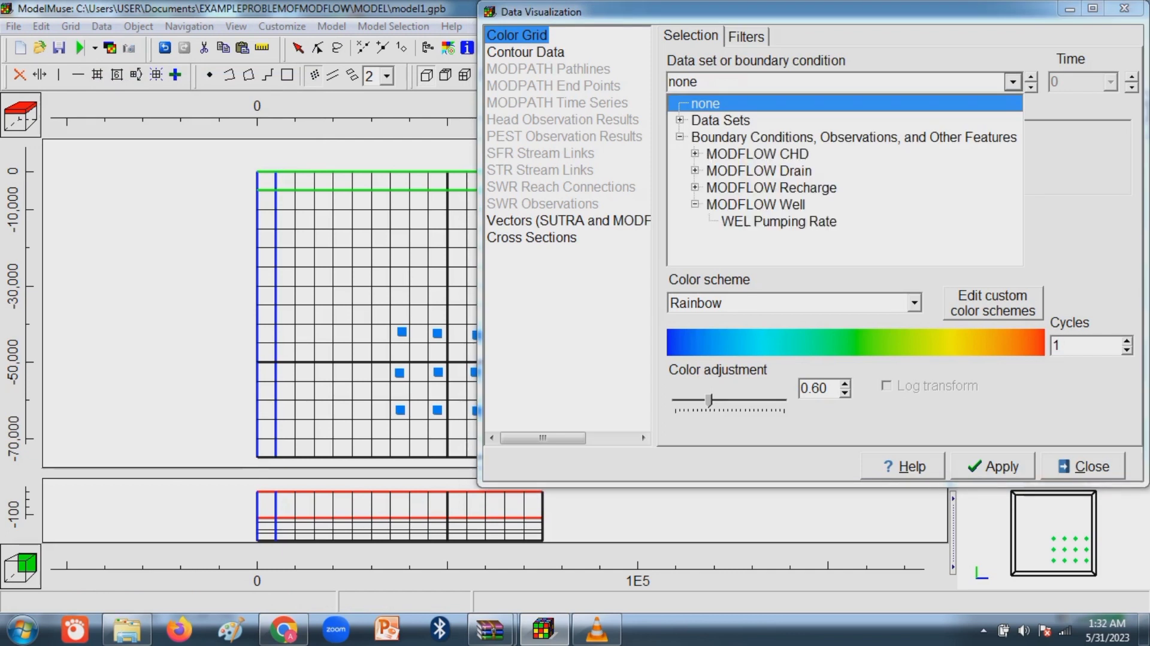
pyautogui.click(779, 222)
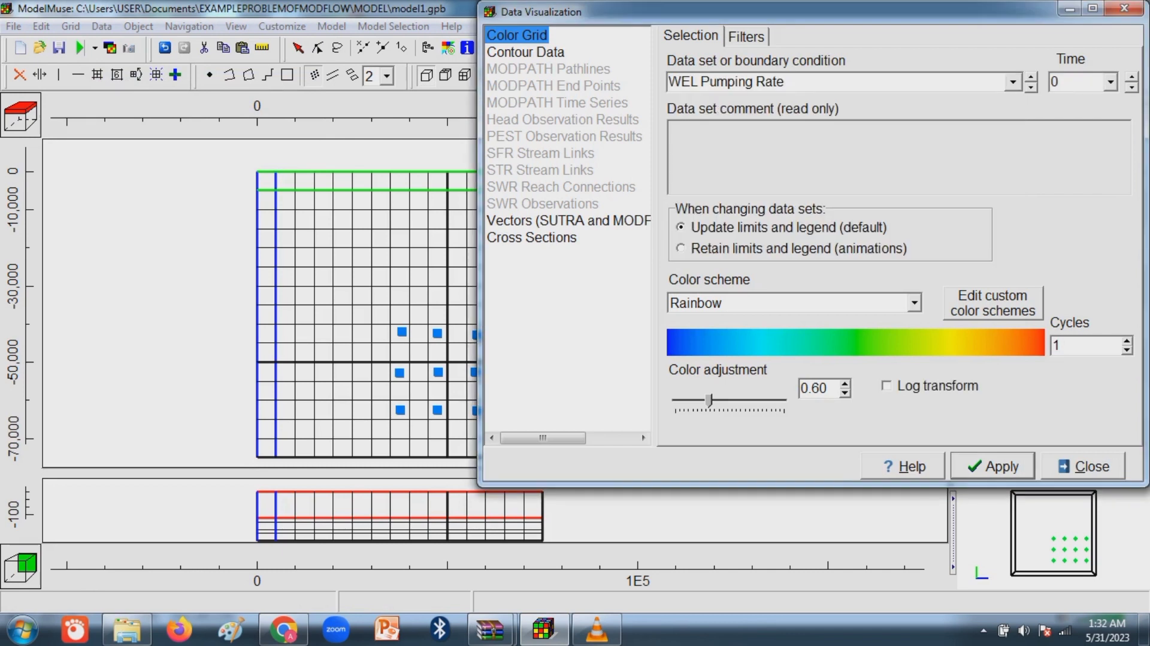
pyautogui.click(993, 466)
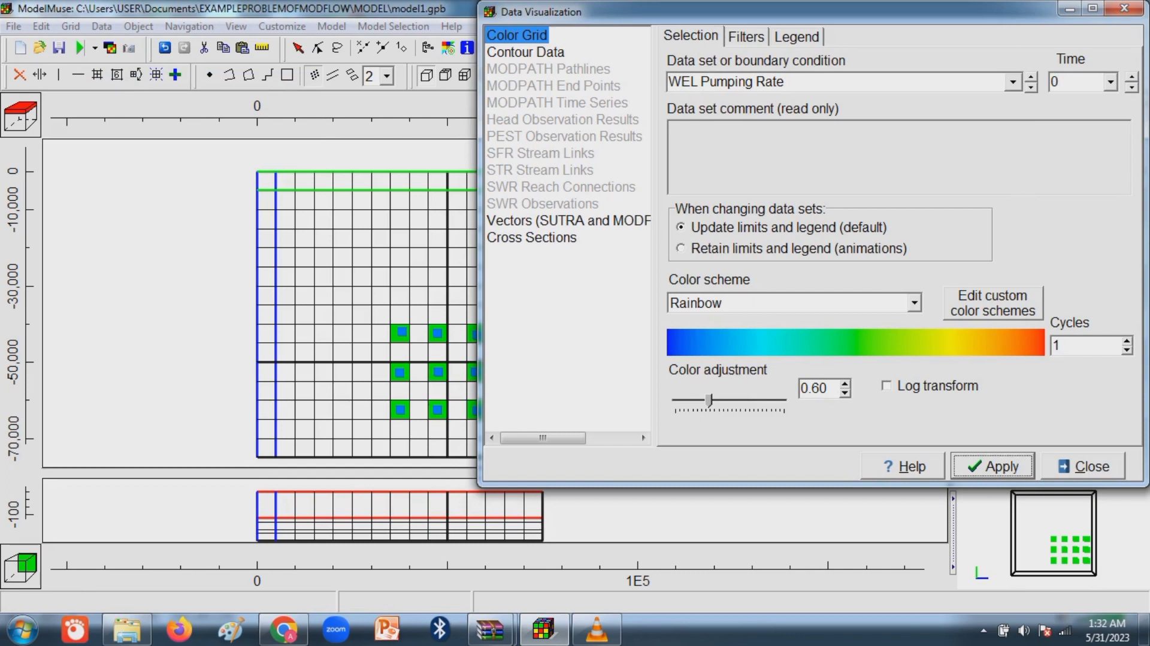
pyautogui.click(1085, 467)
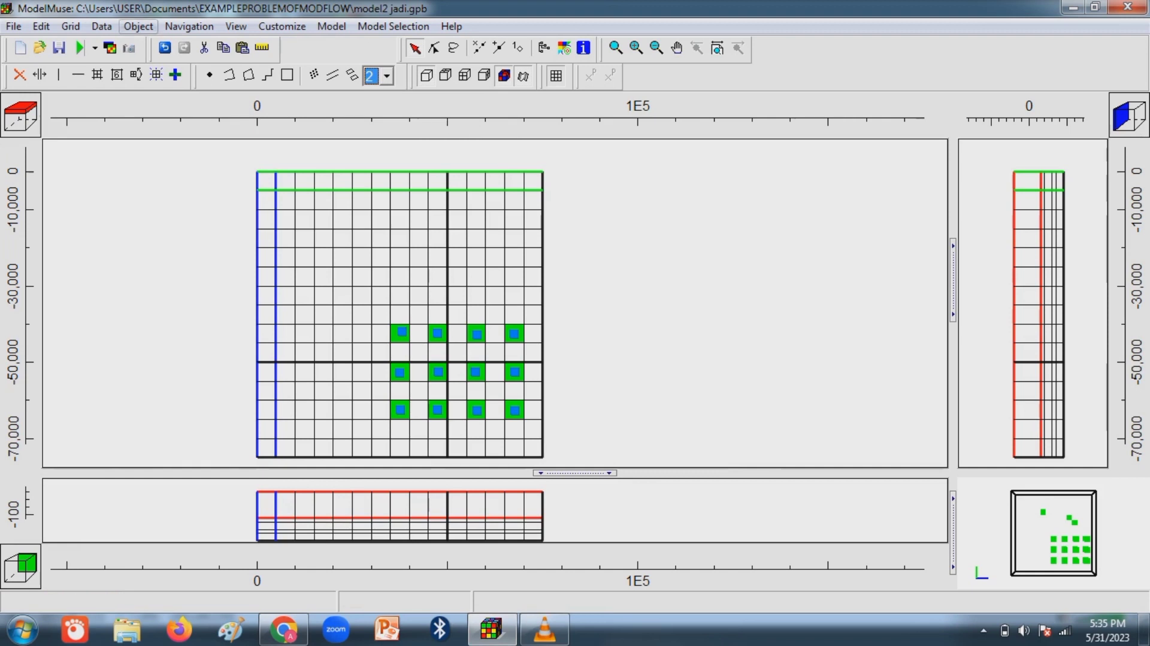
# Hide all objects and make the second layer, the upper aquitard, the displayed layer in the top view.
pyautogui.click(139, 26)
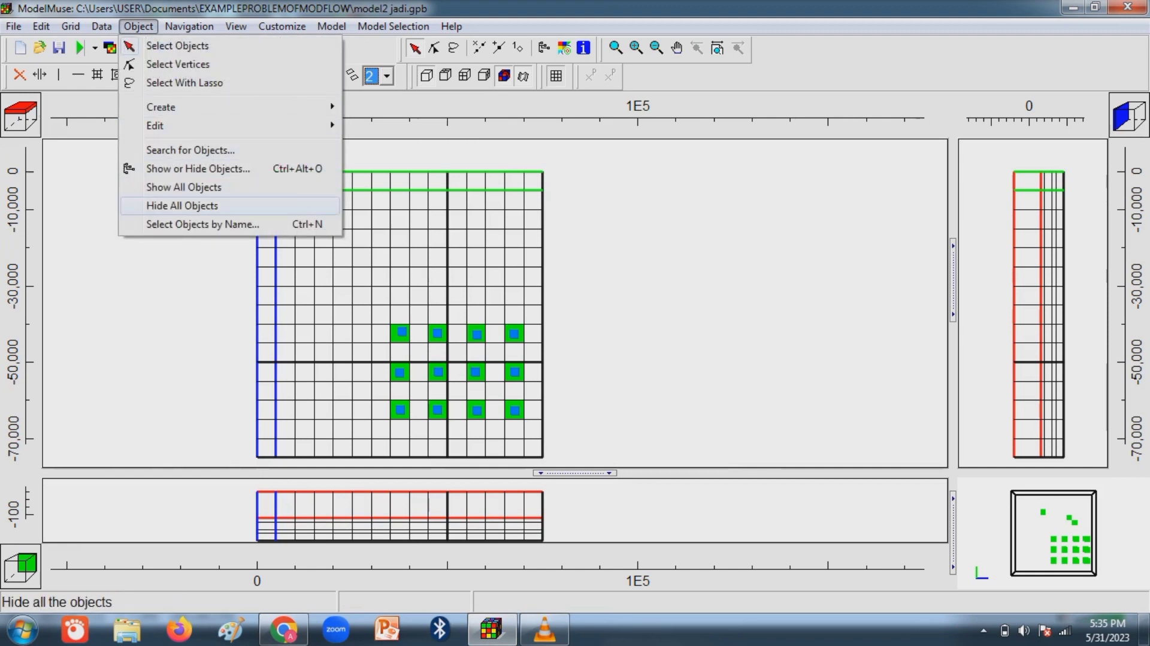
pyautogui.click(182, 205)
pyautogui.click(389, 520)
pyautogui.click(389, 530)
pyautogui.click(390, 533)
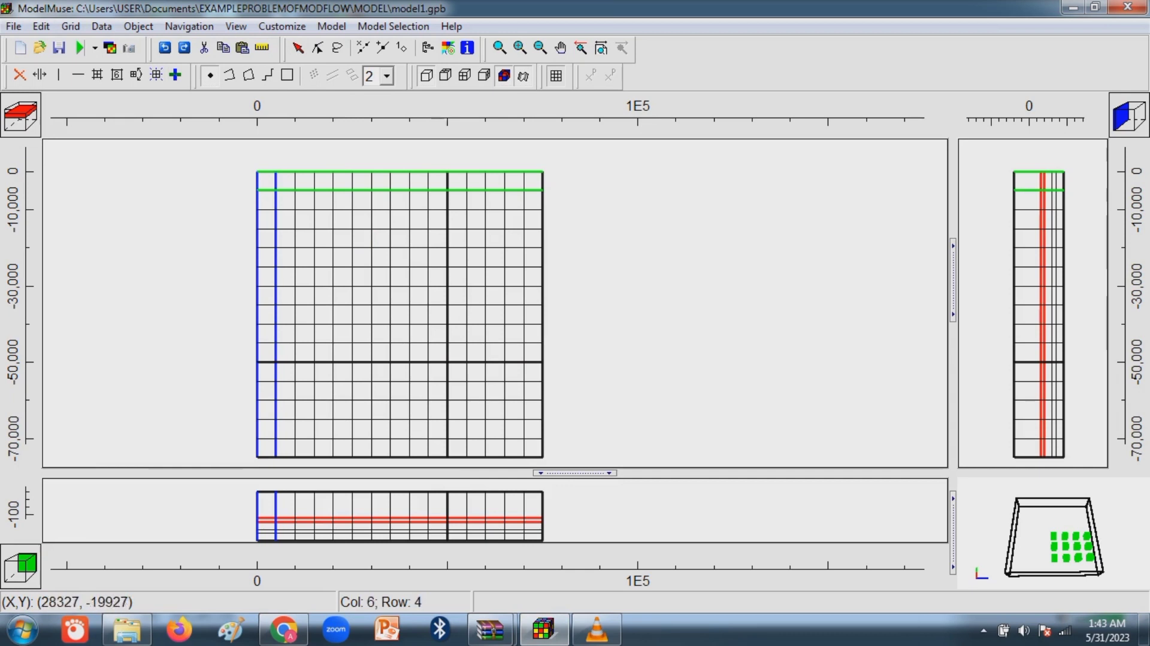
# Place a point object in column 6, row 4 of the top view and name it Well_1_layer_3.
pyautogui.click(365, 242)
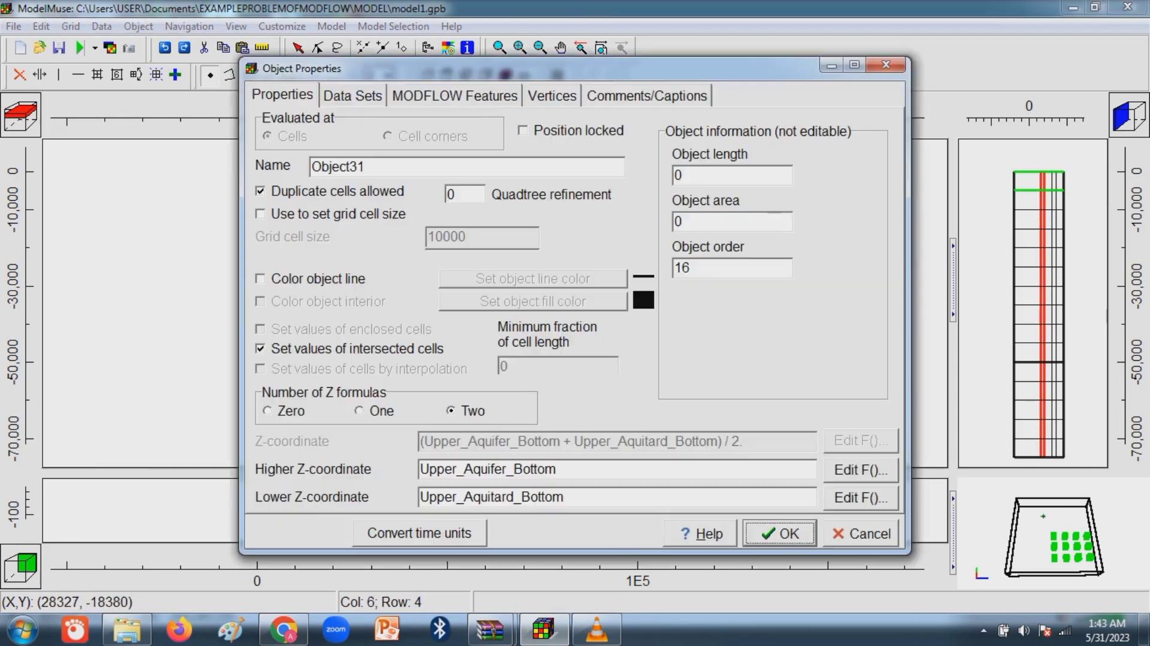
pyautogui.moveTo(367, 167); pyautogui.dragTo(310, 168)
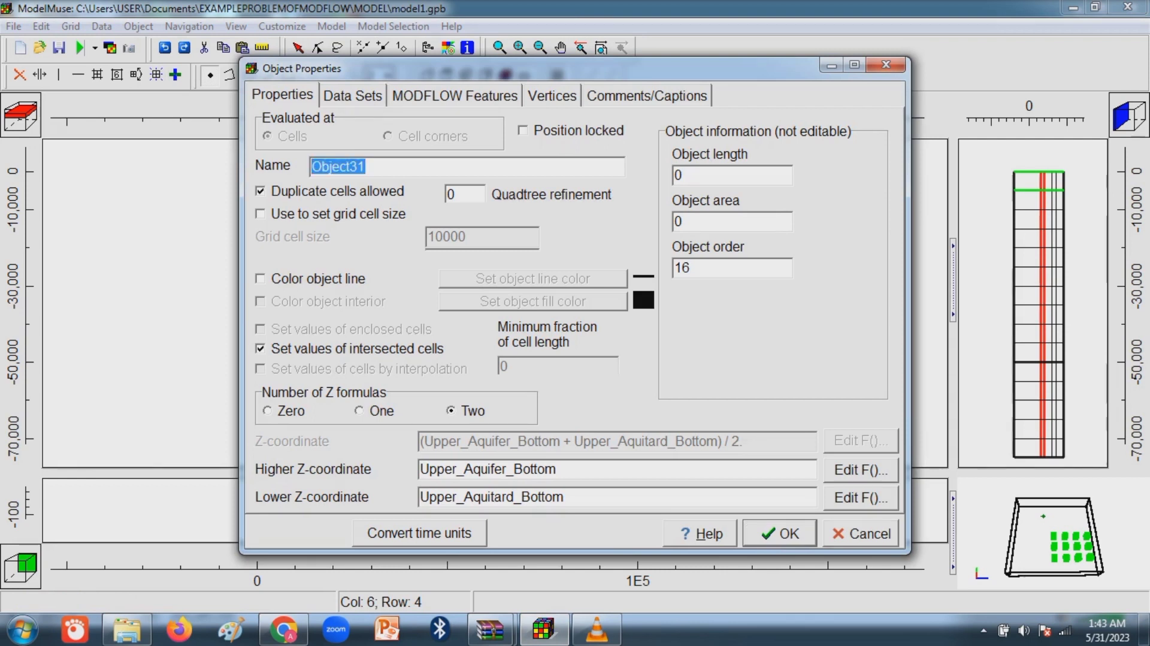
pyautogui.write('We')
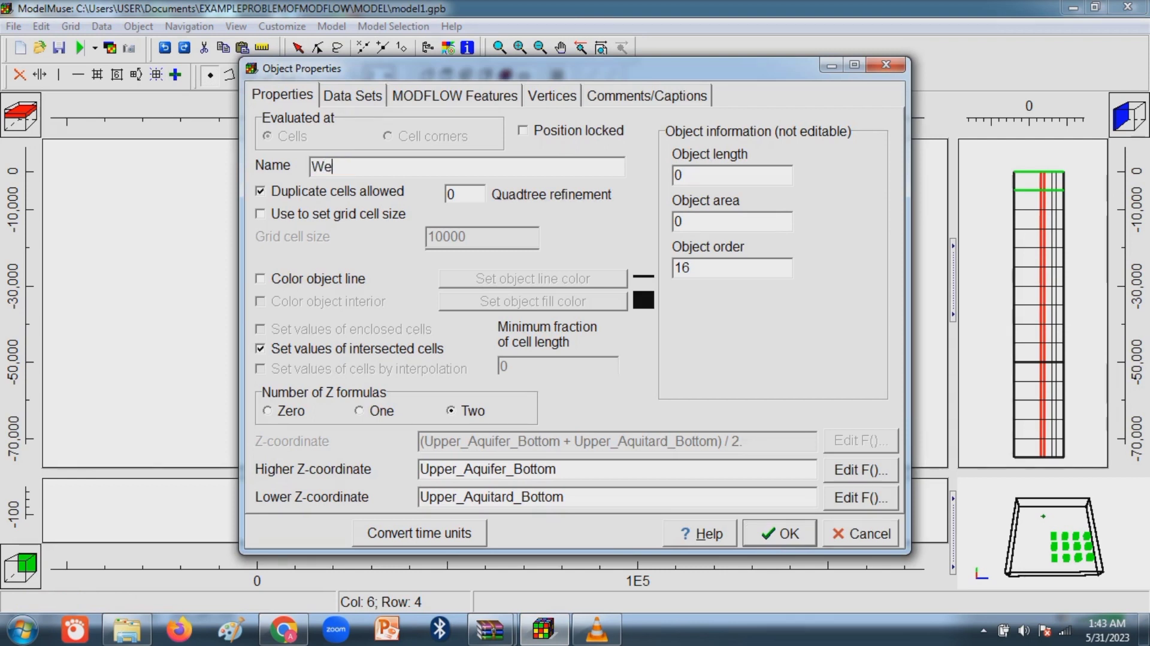
pyautogui.write('ll_1_layer_3')
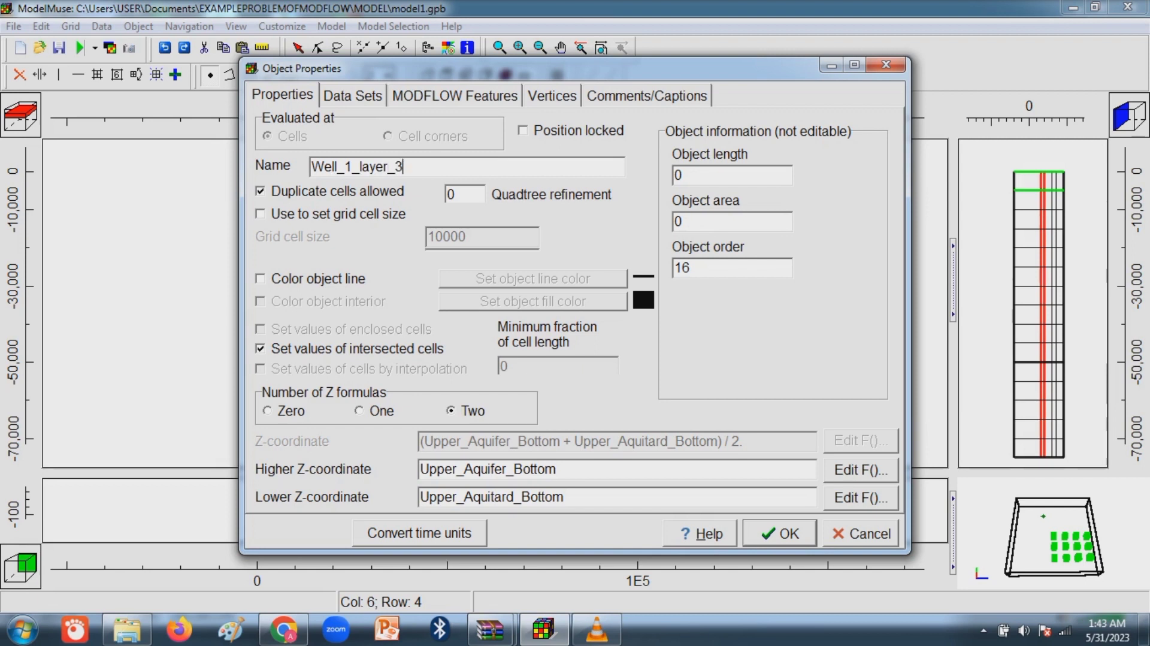
# Set the lower Z-coordinate formula of Well_1_layer_3 to Middle_Aquifer_Bottom.
pyautogui.click(861, 497)
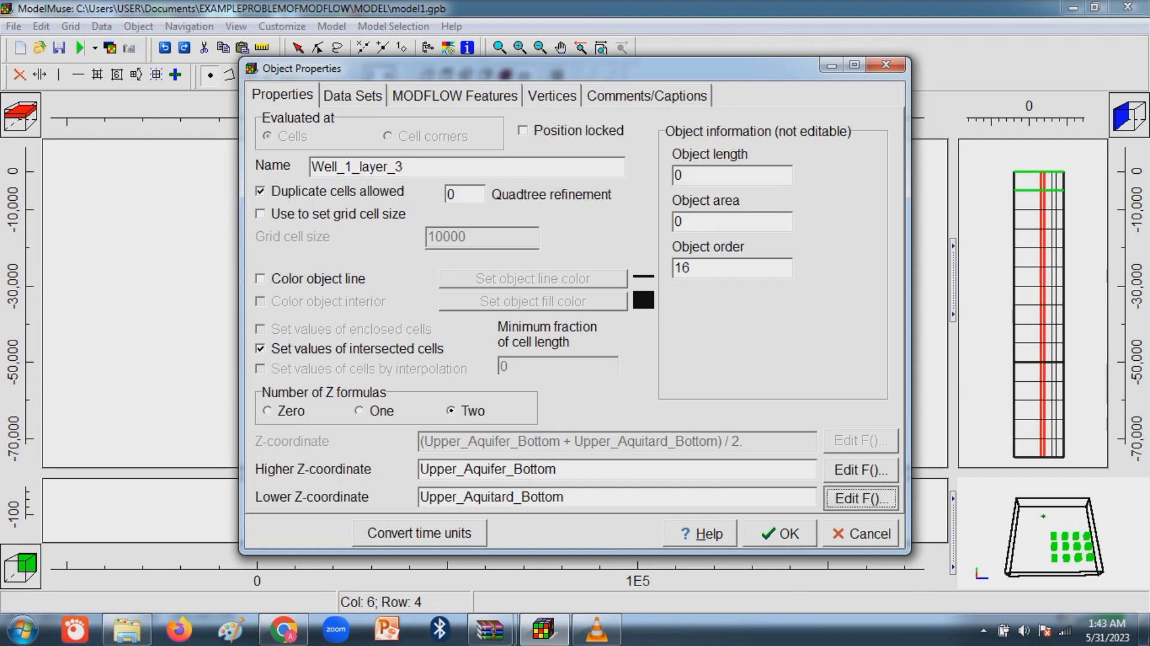
pyautogui.doubleClick(595, 165)
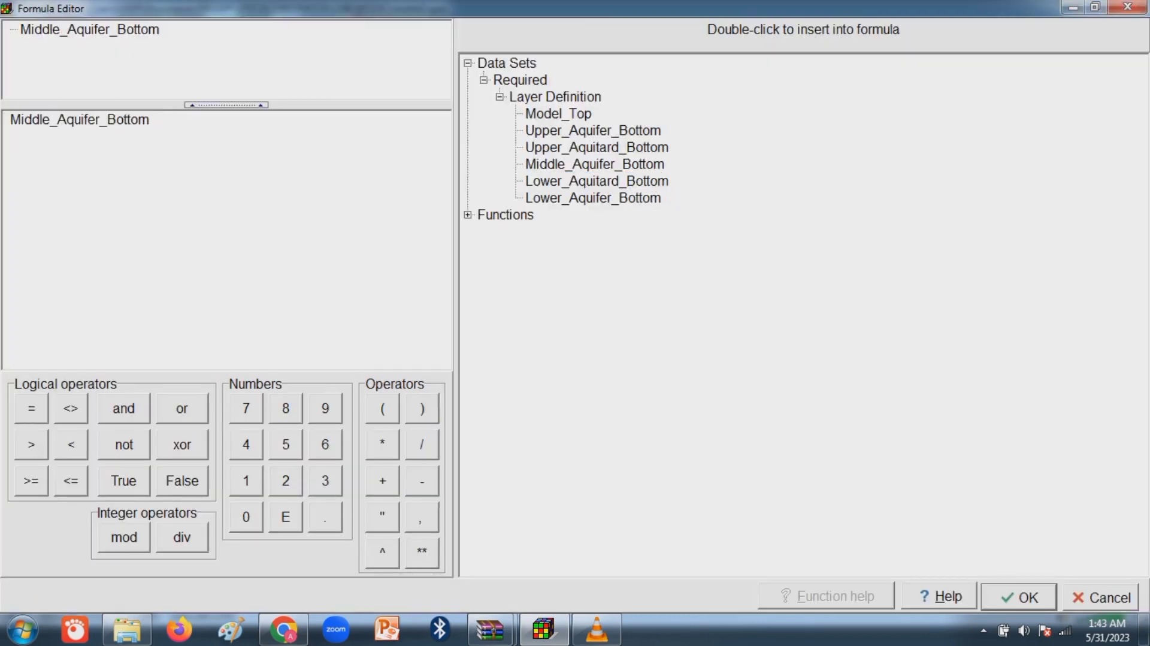
pyautogui.press('Return')
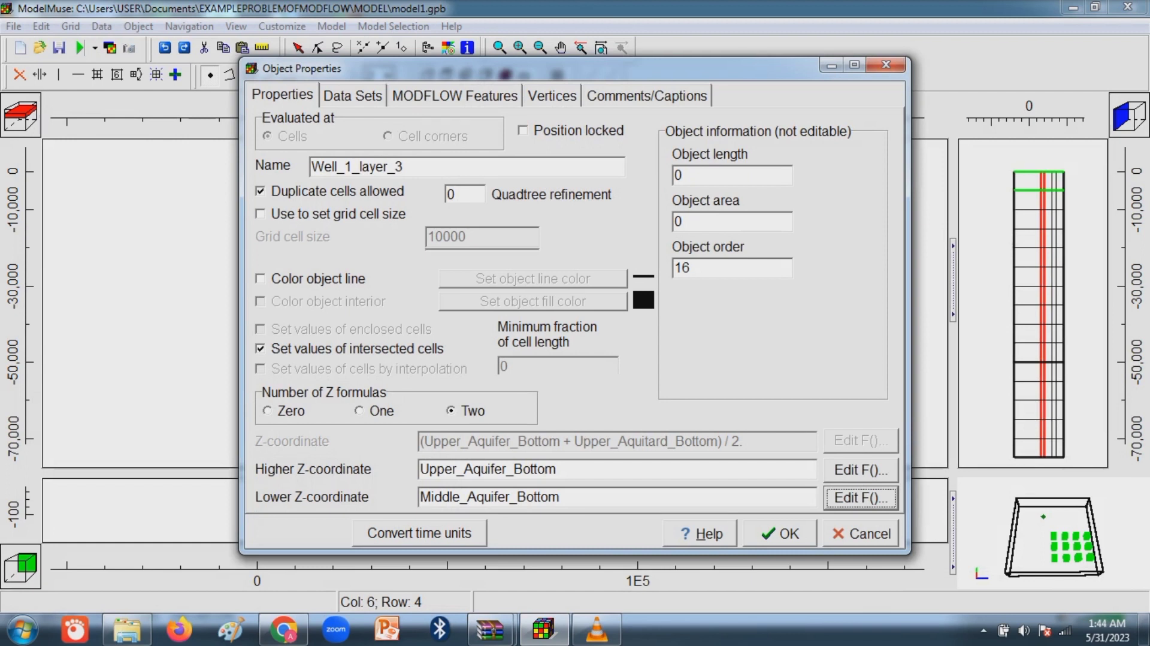
# Enable the WEL package for Well_1_layer_3 with starting time 0, pumping rate -5 and Direct pumping rate interpretation.
pyautogui.click(454, 96)
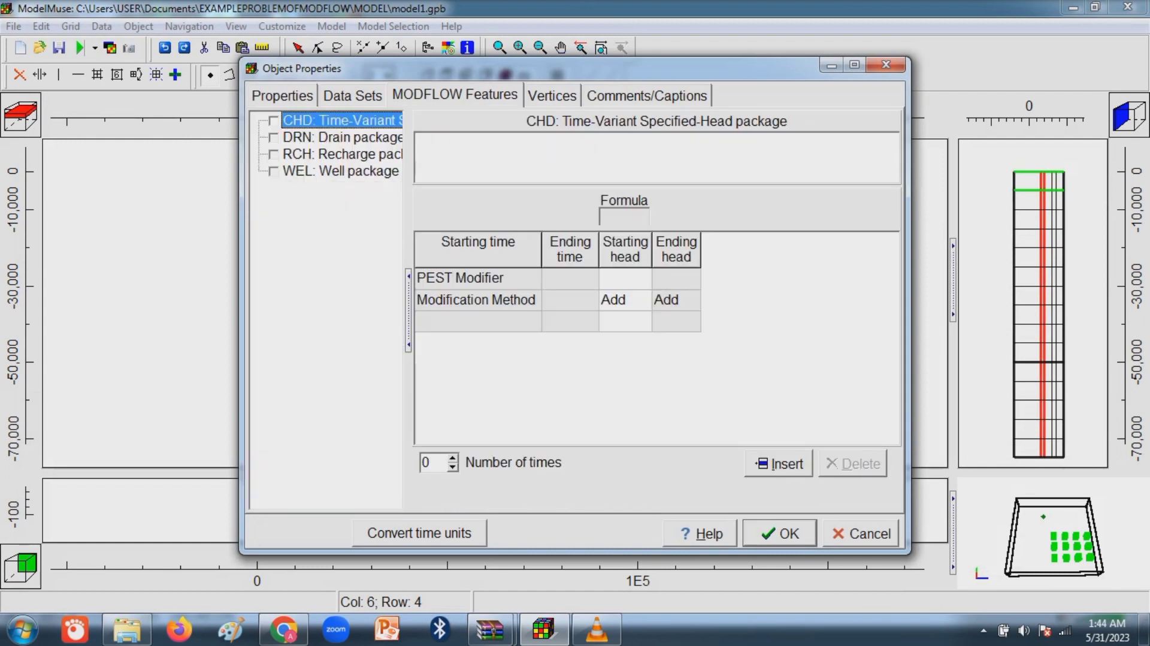
pyautogui.click(274, 172)
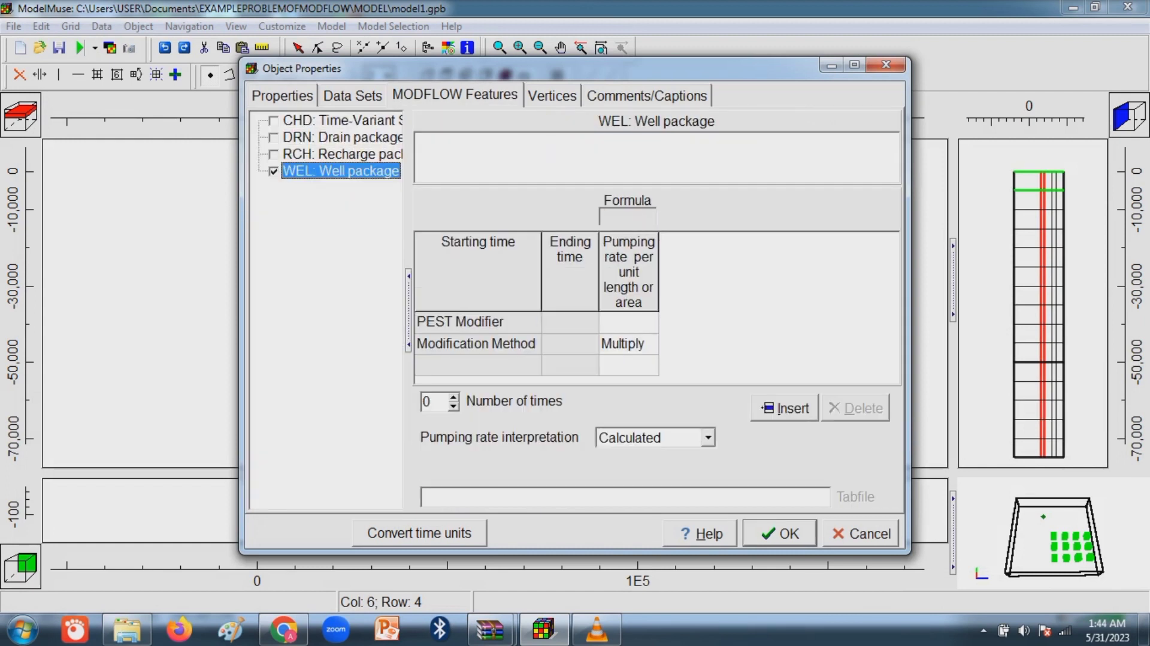
pyautogui.click(477, 365)
pyautogui.write('0')
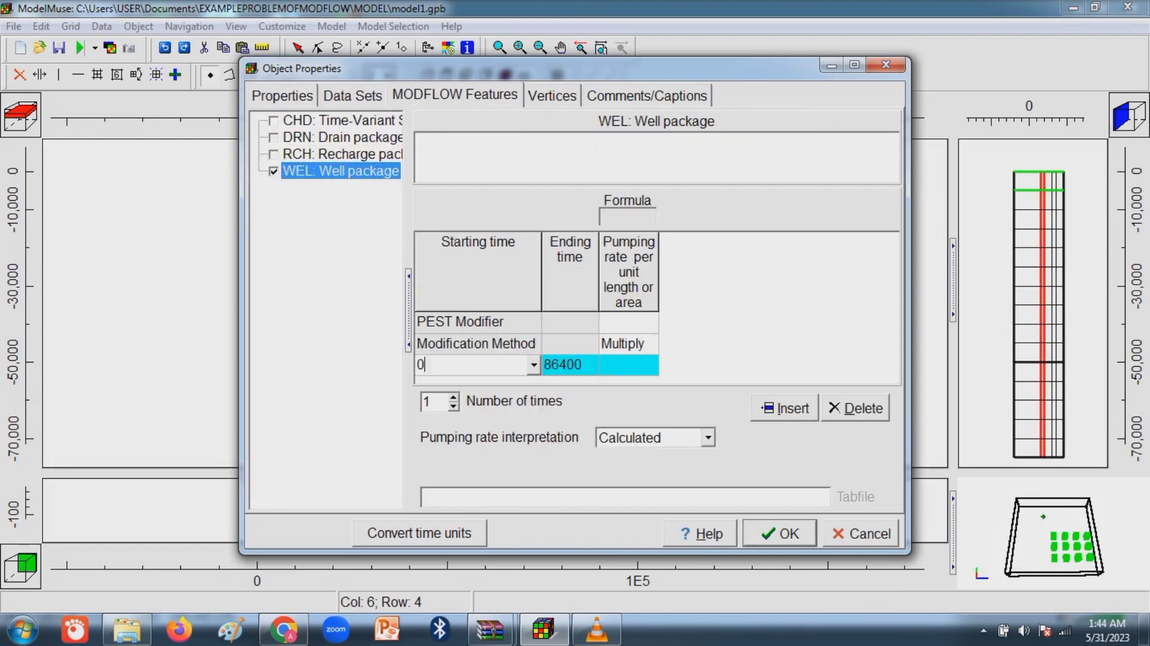
pyautogui.click(623, 364)
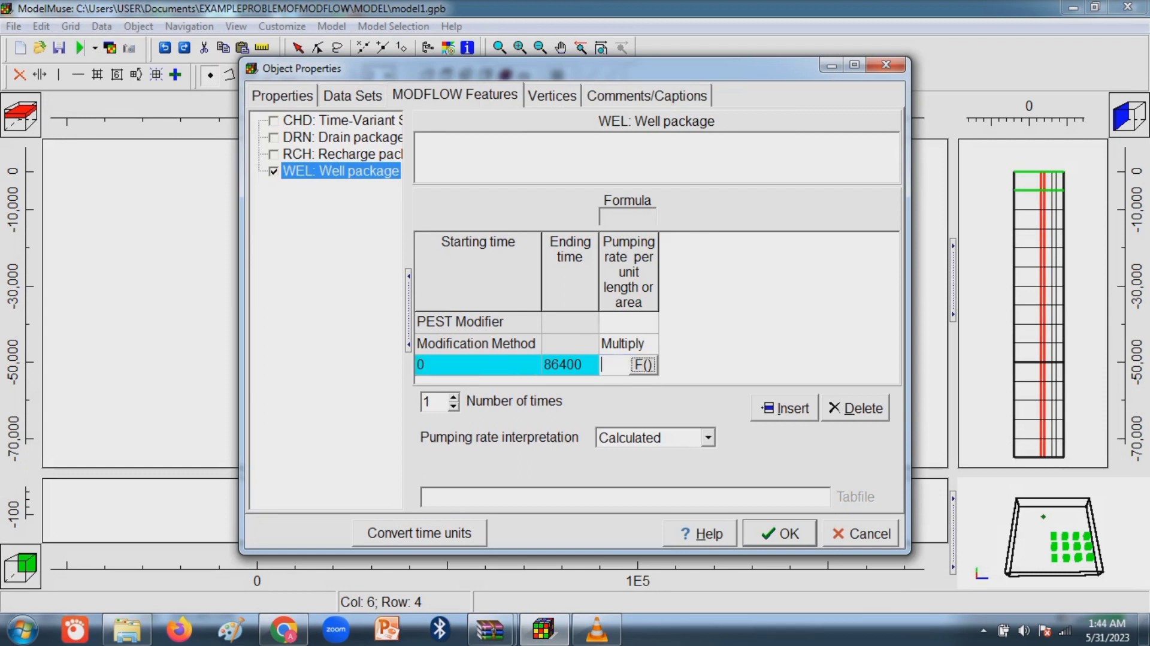
pyautogui.write('-5')
pyautogui.click(708, 437)
pyautogui.click(653, 472)
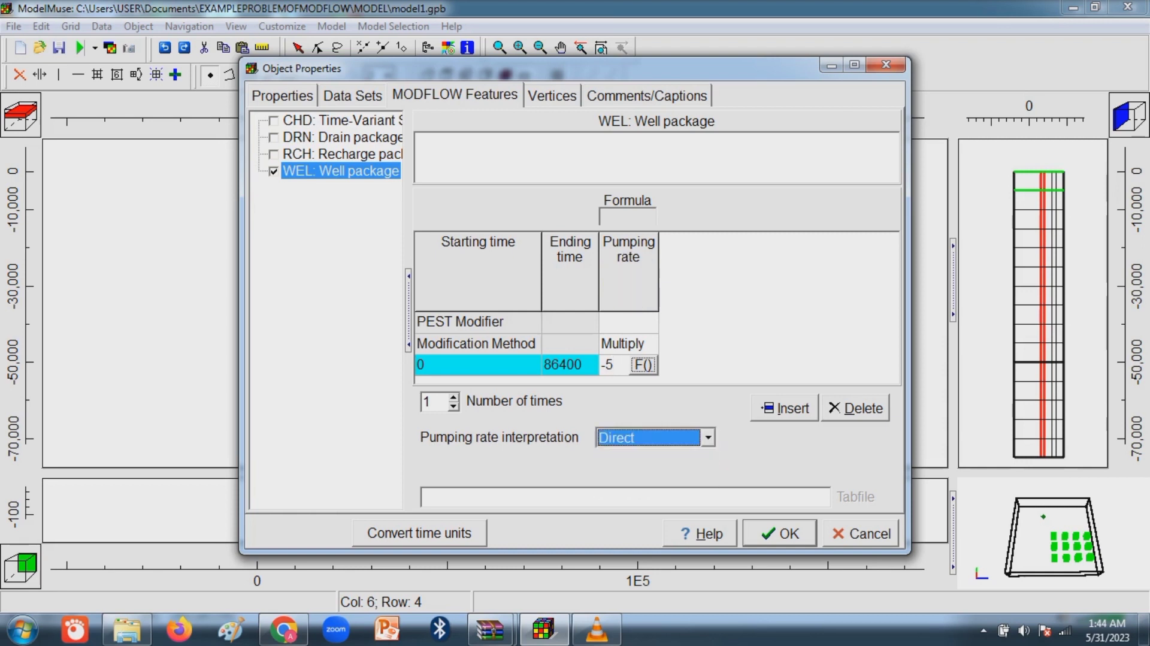
pyautogui.click(779, 533)
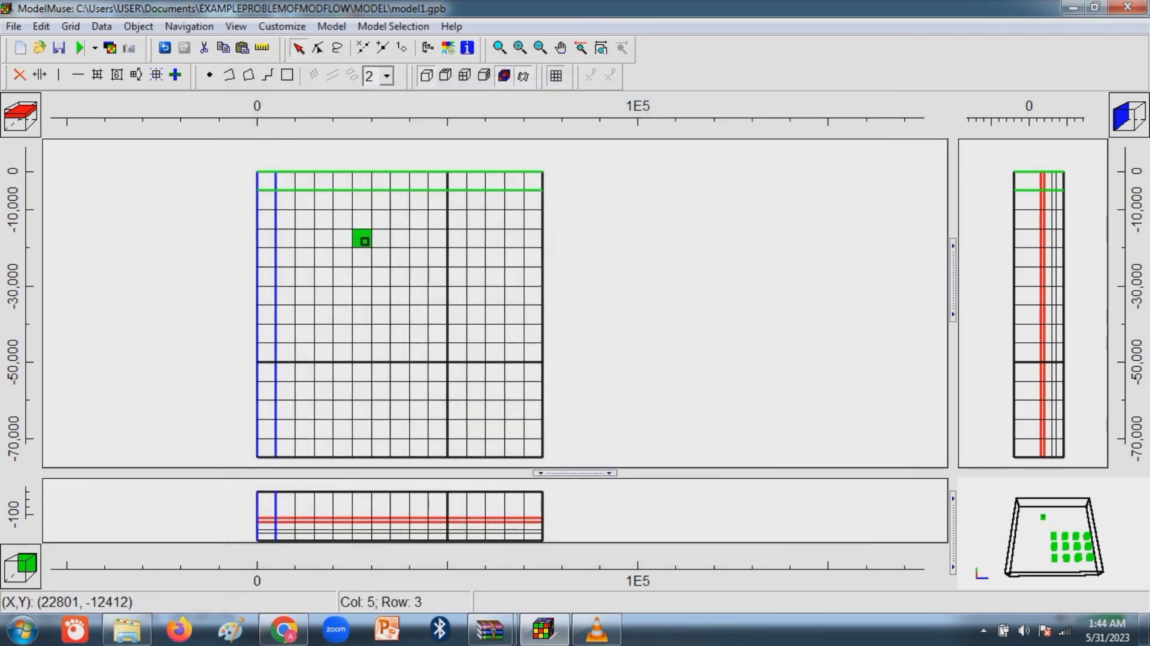
# Add a point section to Well_1_layer_3 in column 12, row 6.
pyautogui.click(365, 241)
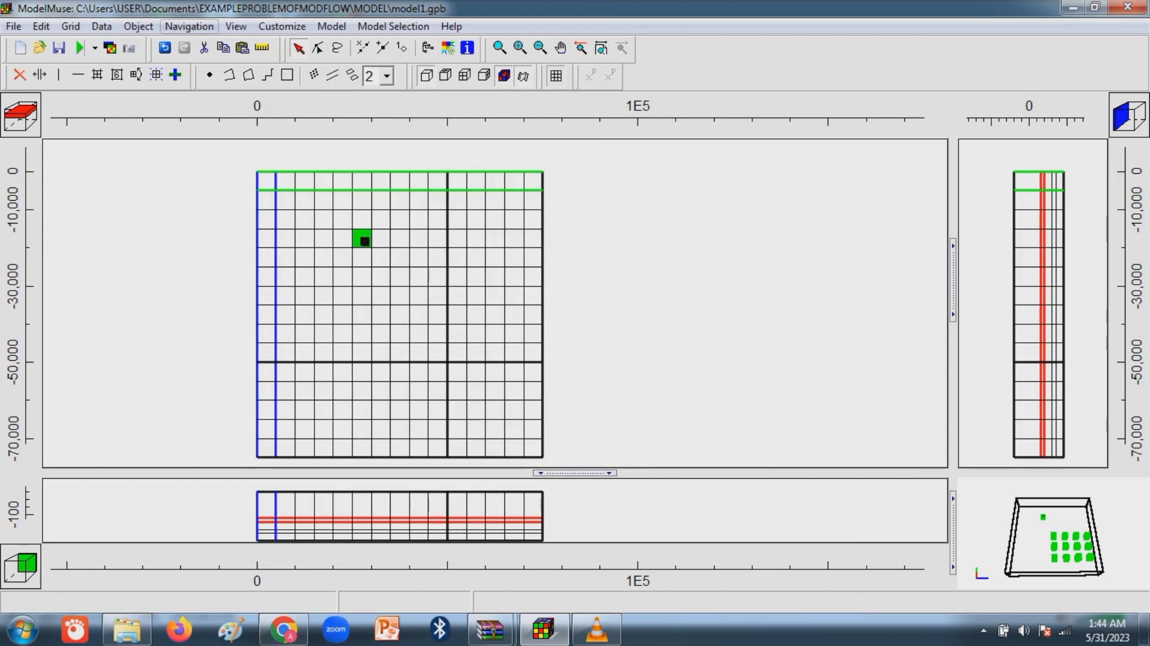
pyautogui.click(139, 25)
pyautogui.moveTo(180, 125)
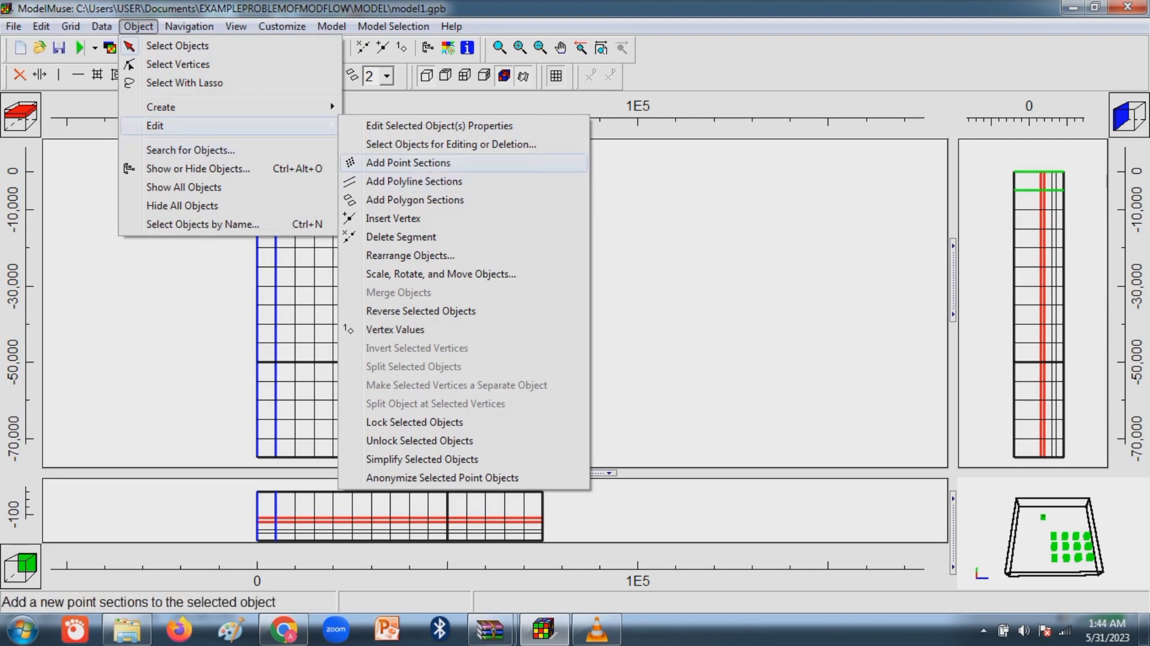
pyautogui.click(408, 163)
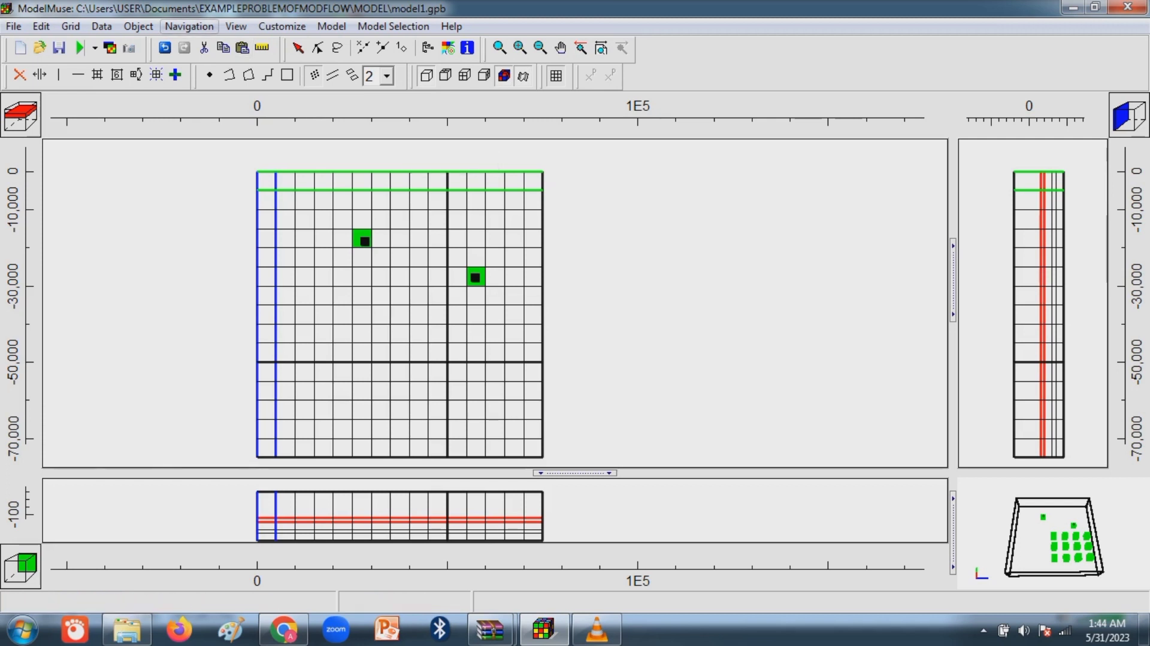
# Hide all objects and make the fourth layer, the lower aquitard, the displayed layer in the top view.
pyautogui.click(138, 27)
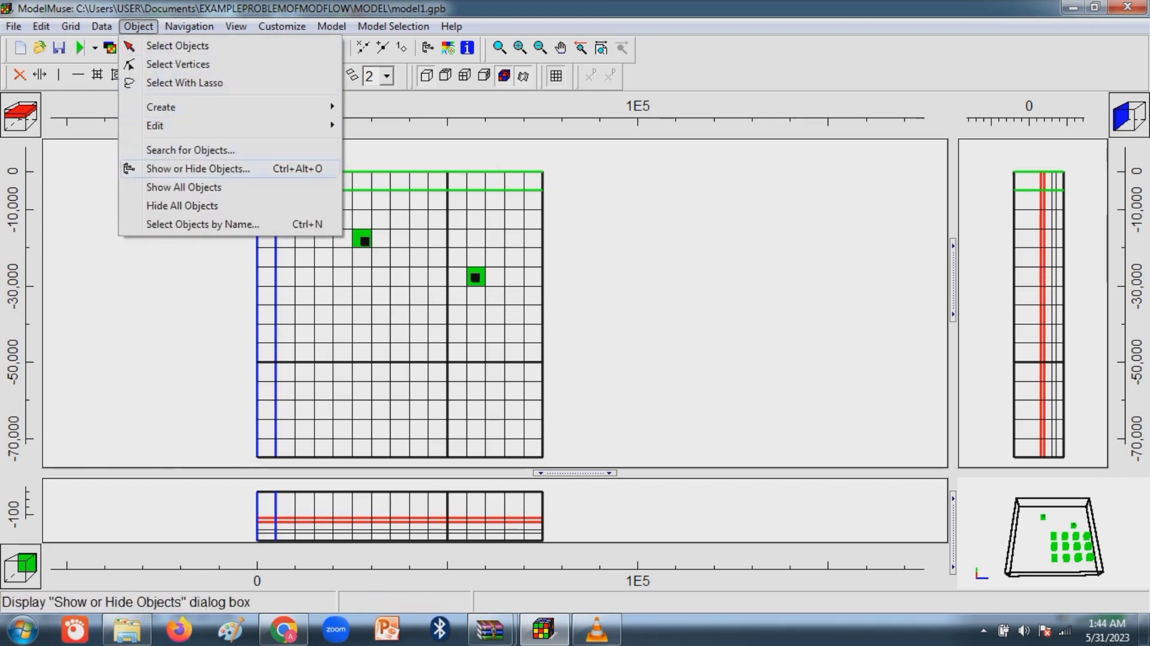
pyautogui.click(183, 205)
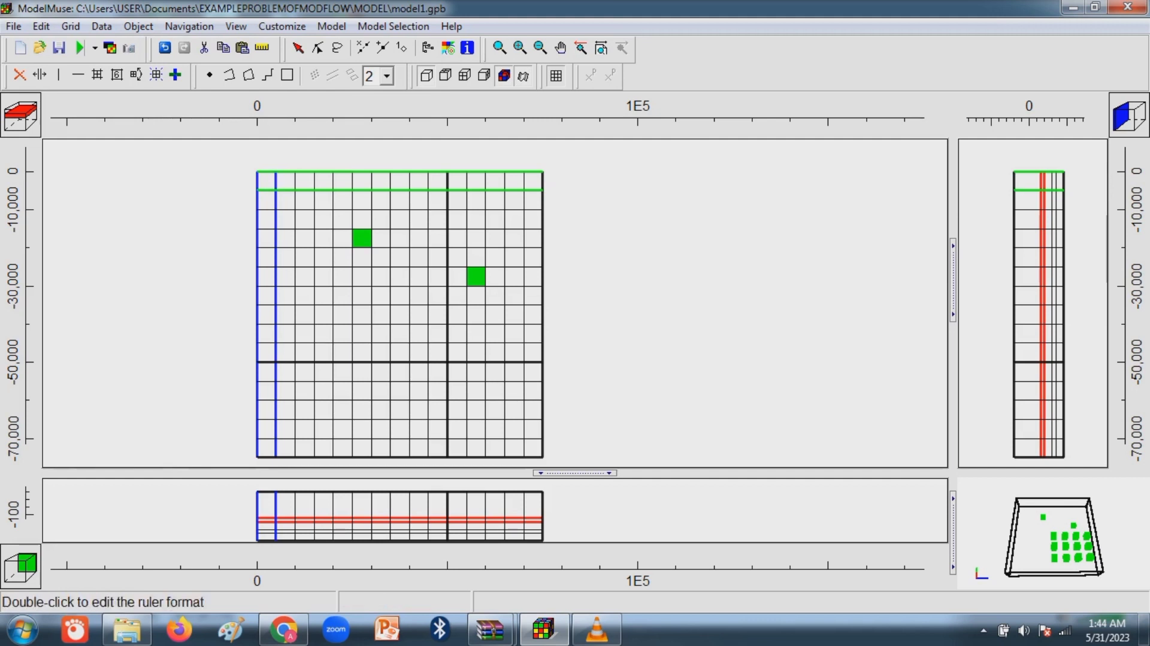
pyautogui.click(21, 122)
pyautogui.click(21, 123)
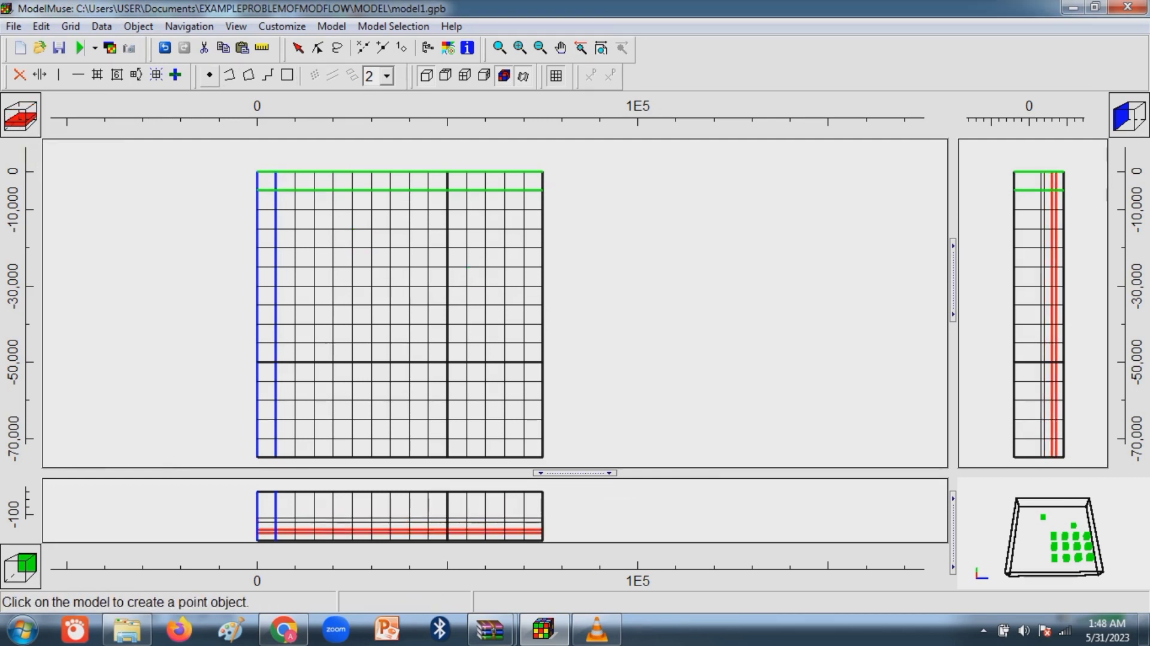
# Create a point object in column 11, row 5 and set its higher Z-coordinate formula to Lower_Aquitard_Bottom.
pyautogui.click(210, 75)
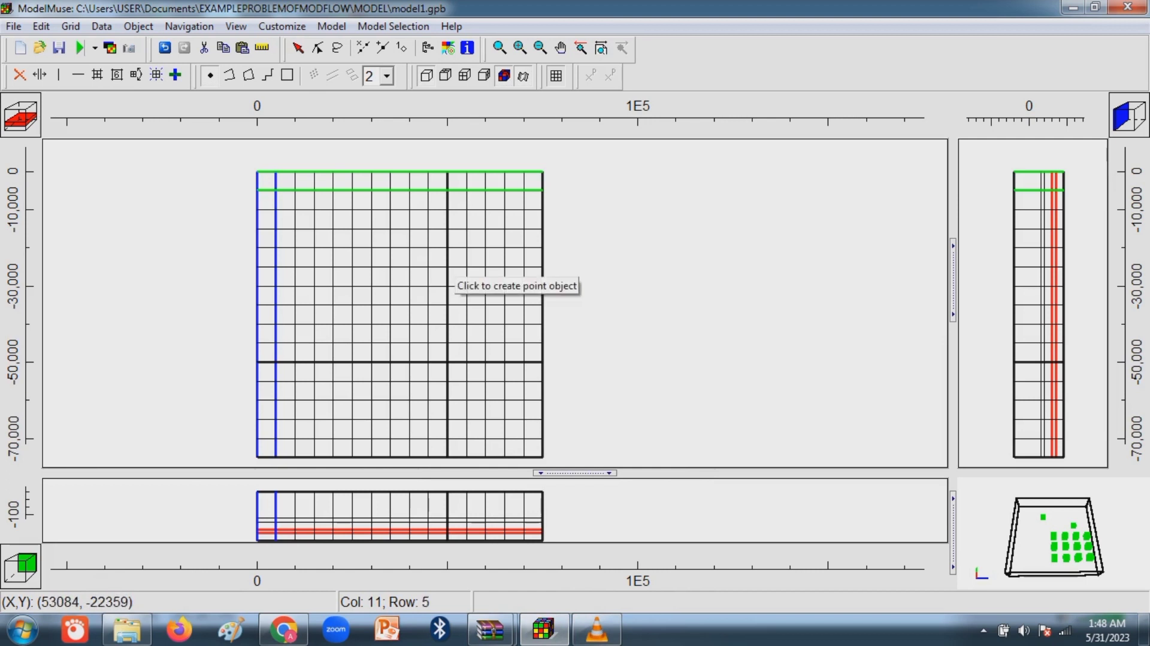
pyautogui.click(459, 256)
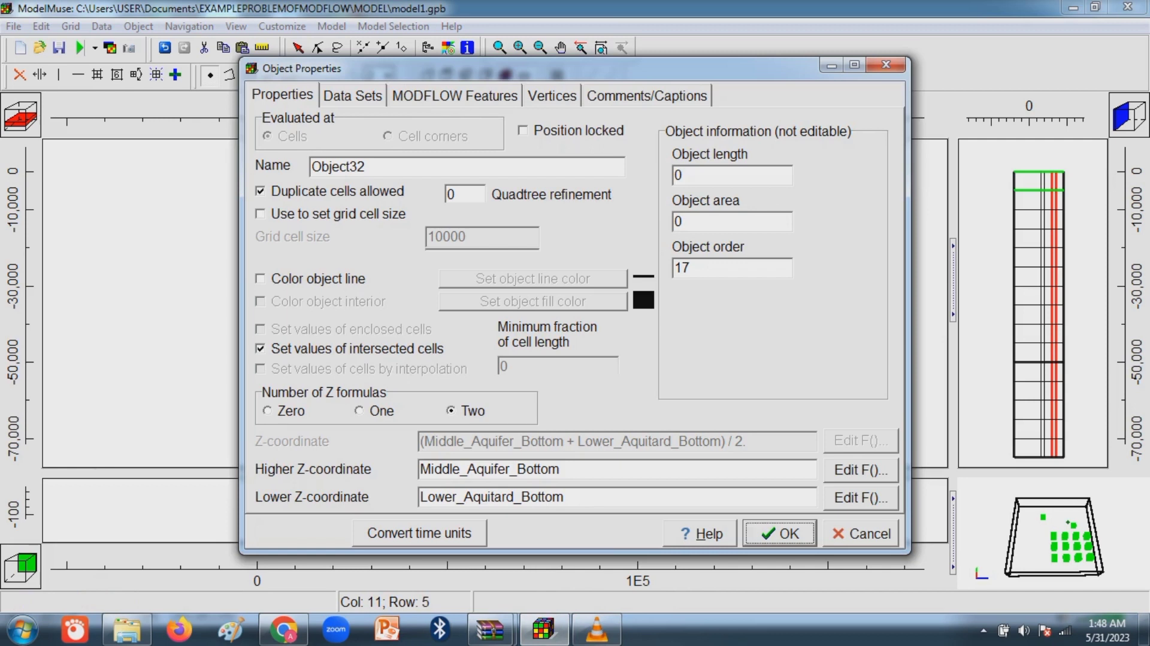
pyautogui.click(861, 470)
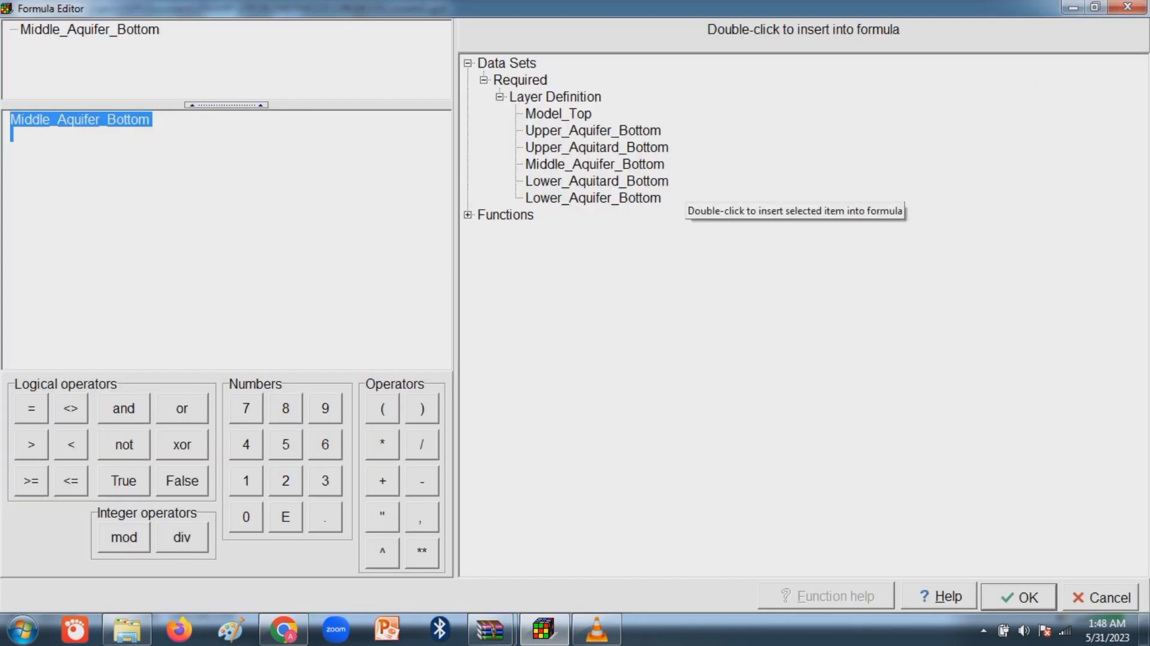
pyautogui.doubleClick(626, 181)
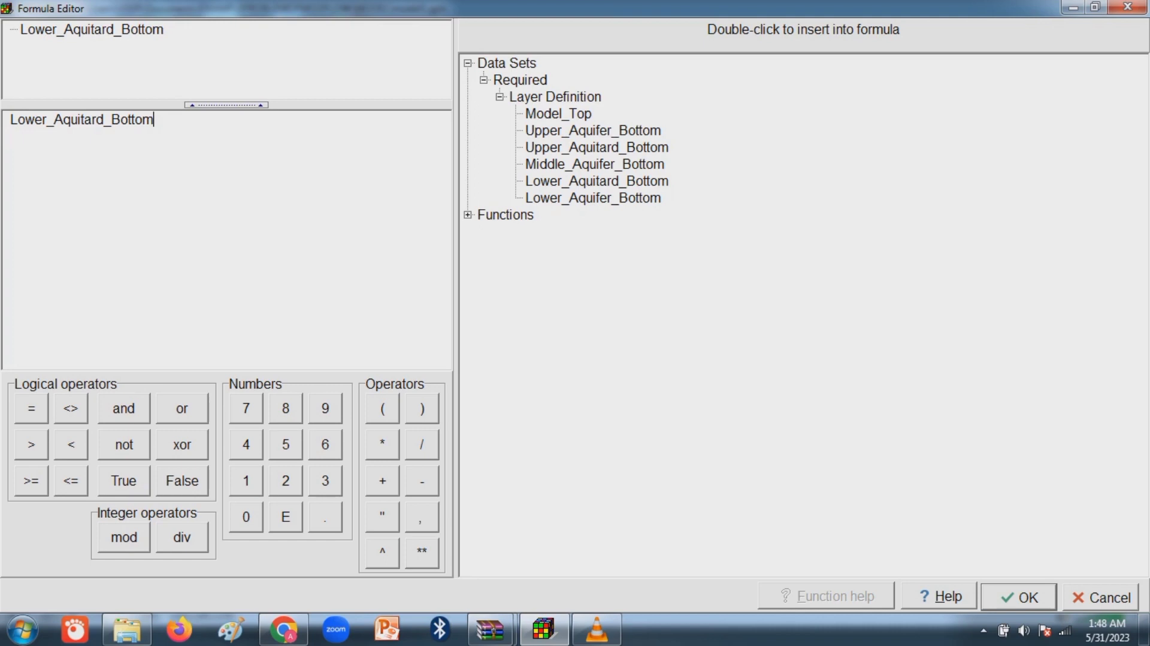
pyautogui.click(1019, 598)
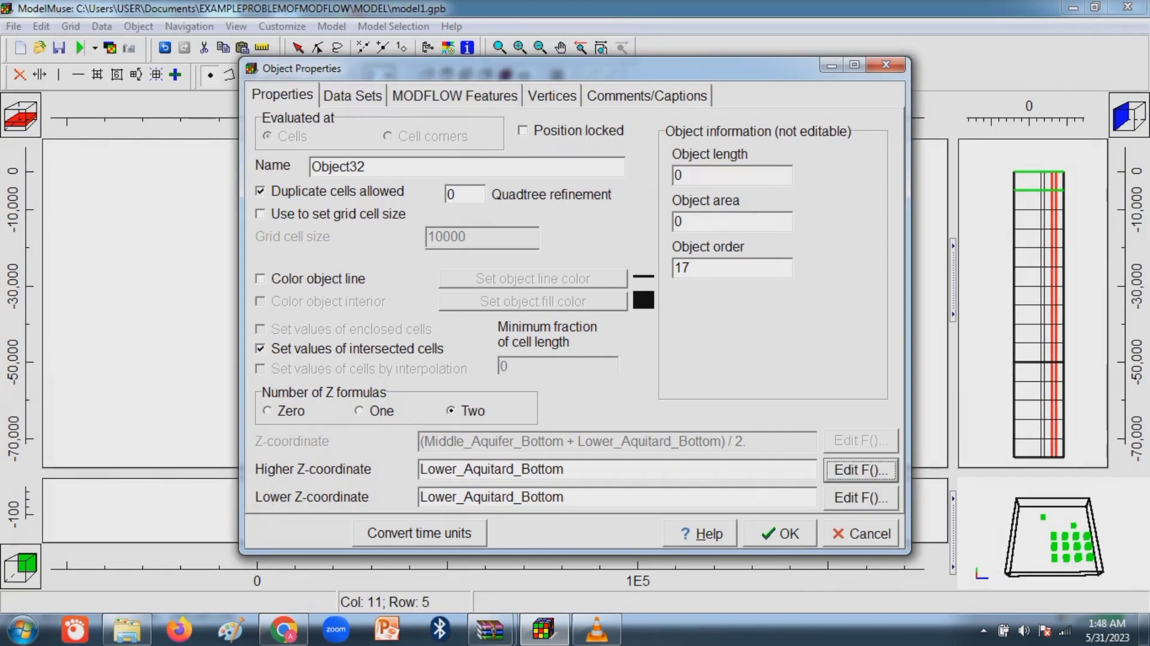
# Set the new point object's lower Z-coordinate formula to Lower_Aquifer_Bottom and name it Well_1_layer_5.
pyautogui.click(861, 498)
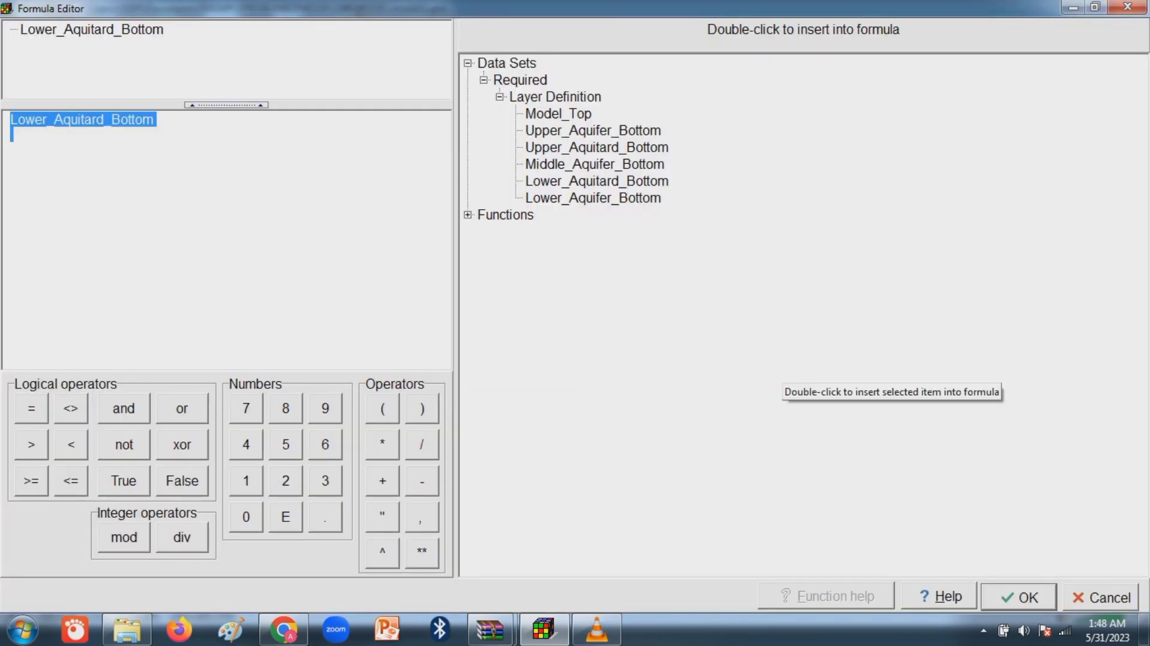
pyautogui.doubleClick(593, 198)
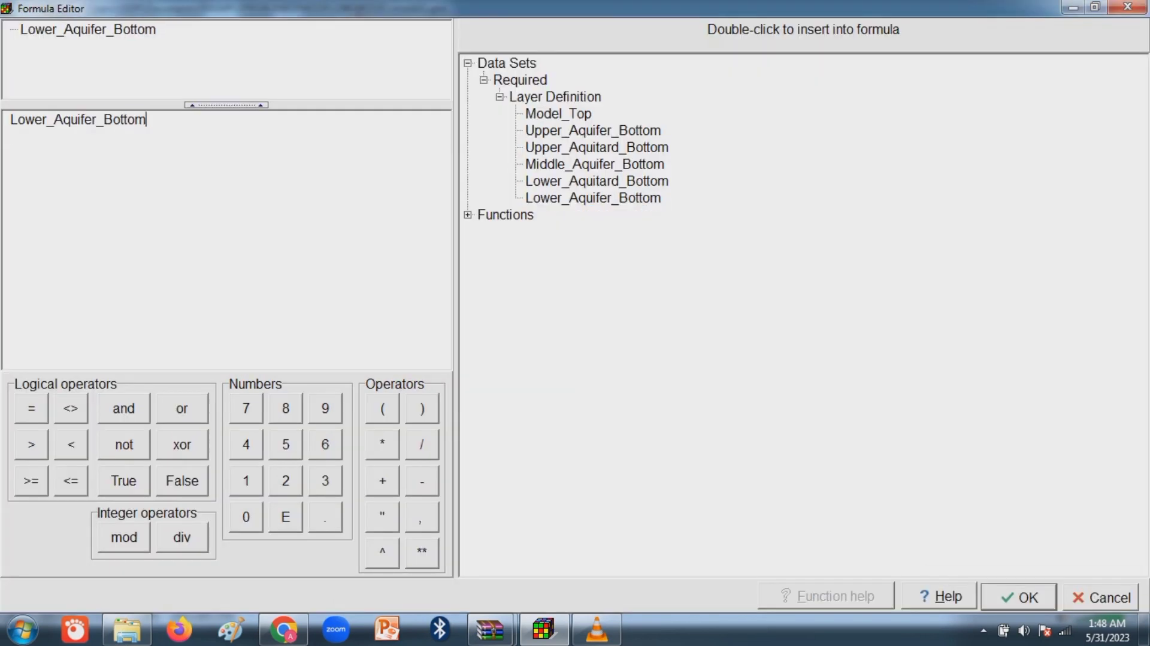
pyautogui.click(1019, 598)
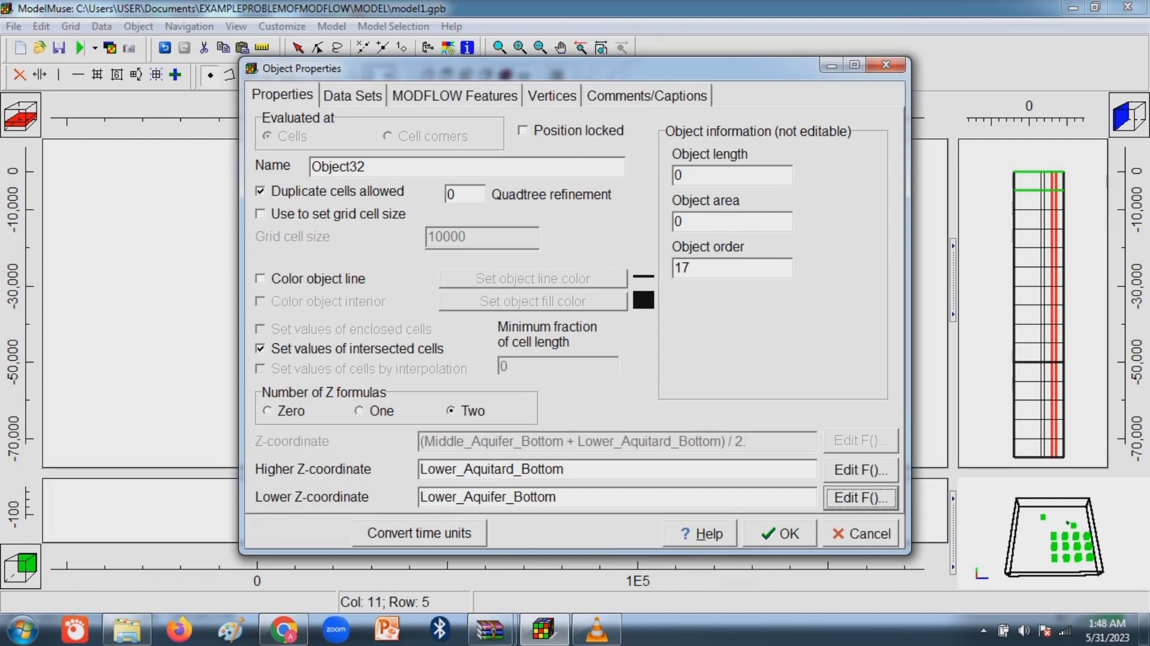
pyautogui.moveTo(369, 167); pyautogui.dragTo(311, 167)
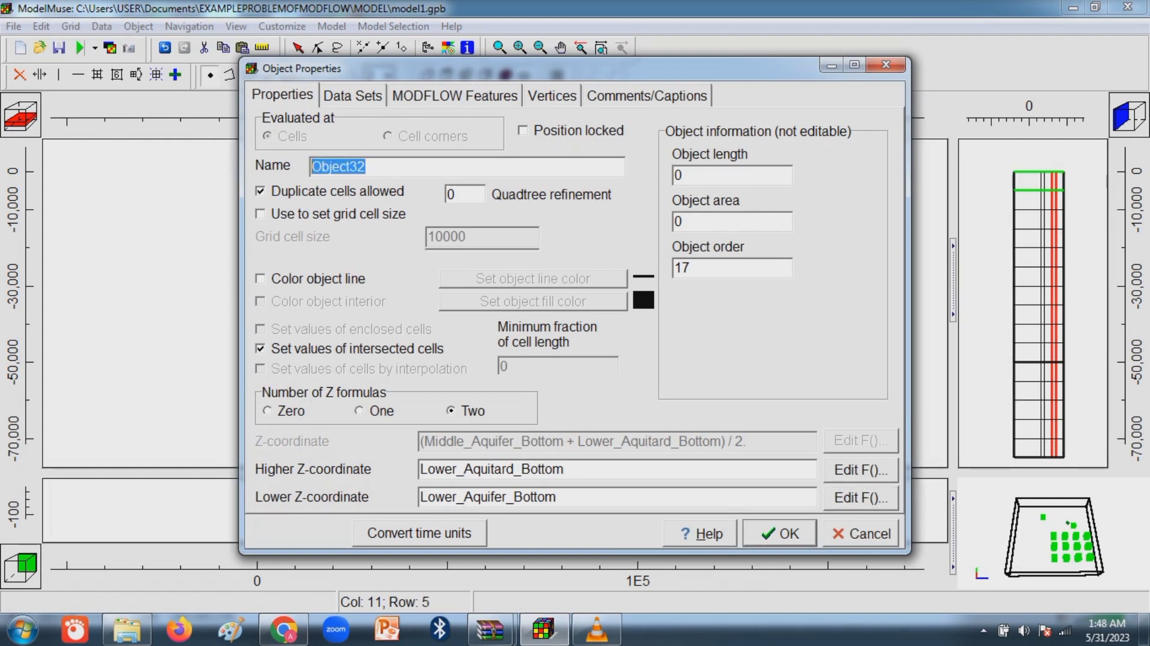
pyautogui.write('Well_1_l')
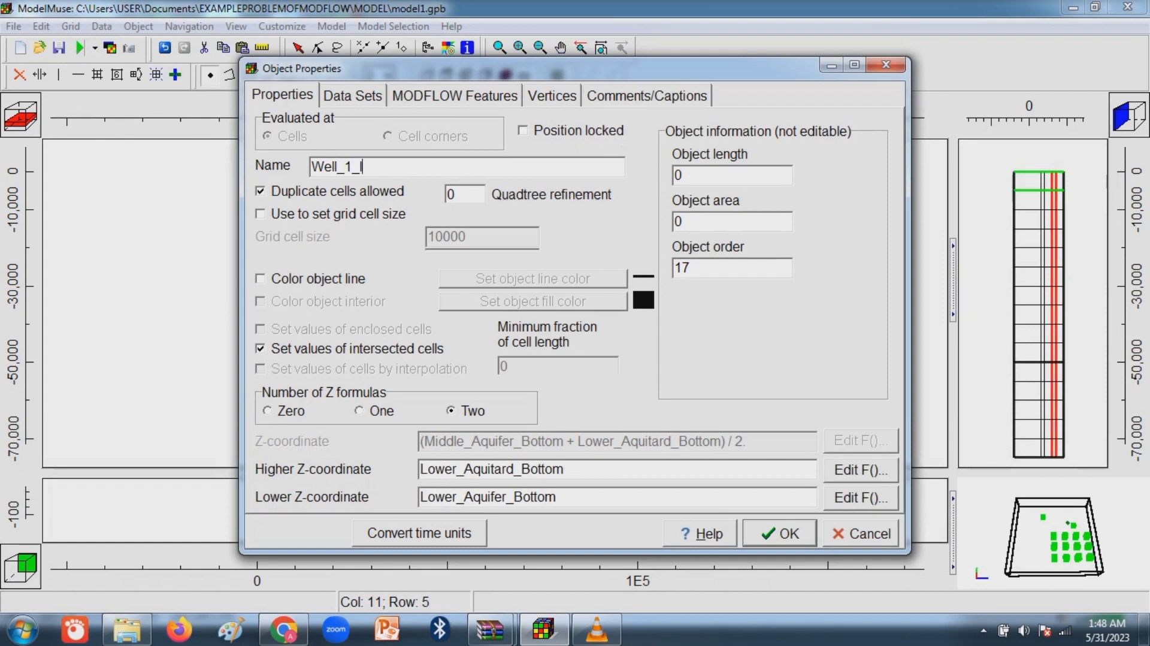
pyautogui.write('ayer_5')
# Enable the WEL package for Well_1_layer_5 with Direct pumping rate interpretation, starting time 0 and pumping rate -5.
pyautogui.click(455, 96)
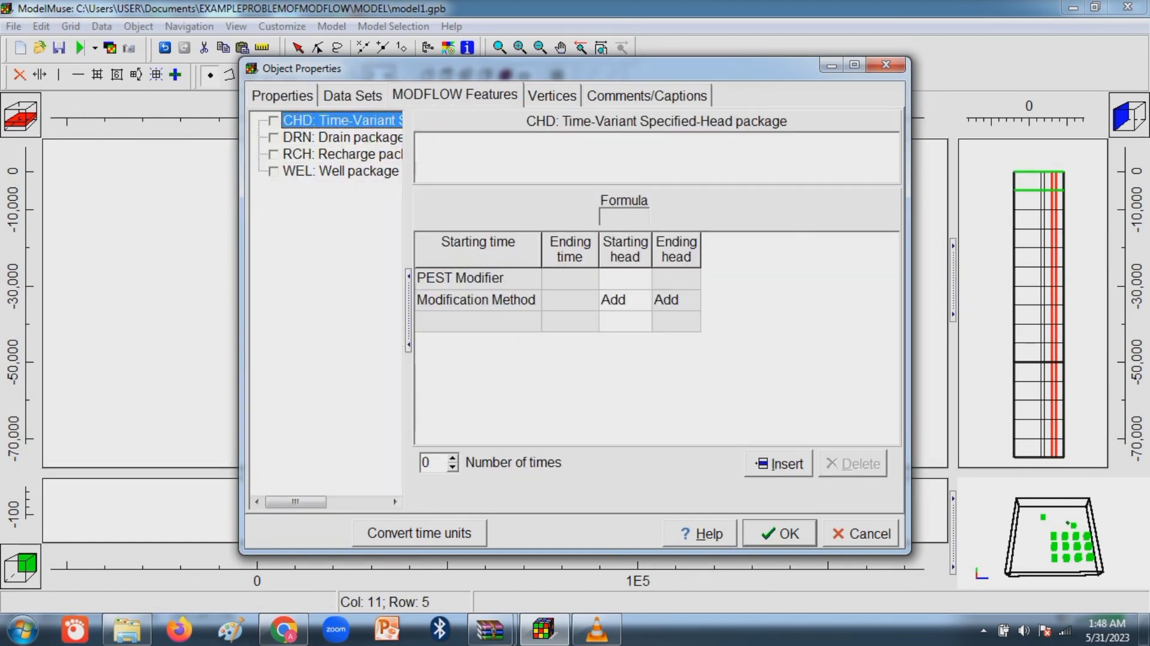
pyautogui.click(274, 171)
pyautogui.click(708, 438)
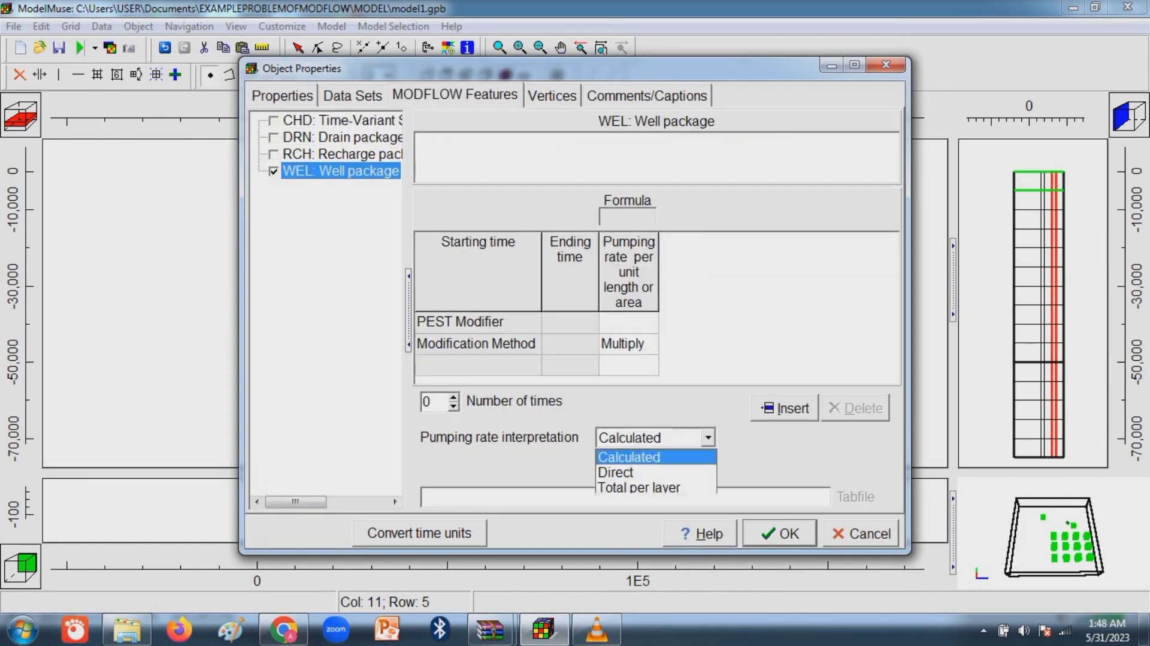
pyautogui.click(635, 472)
pyautogui.click(473, 364)
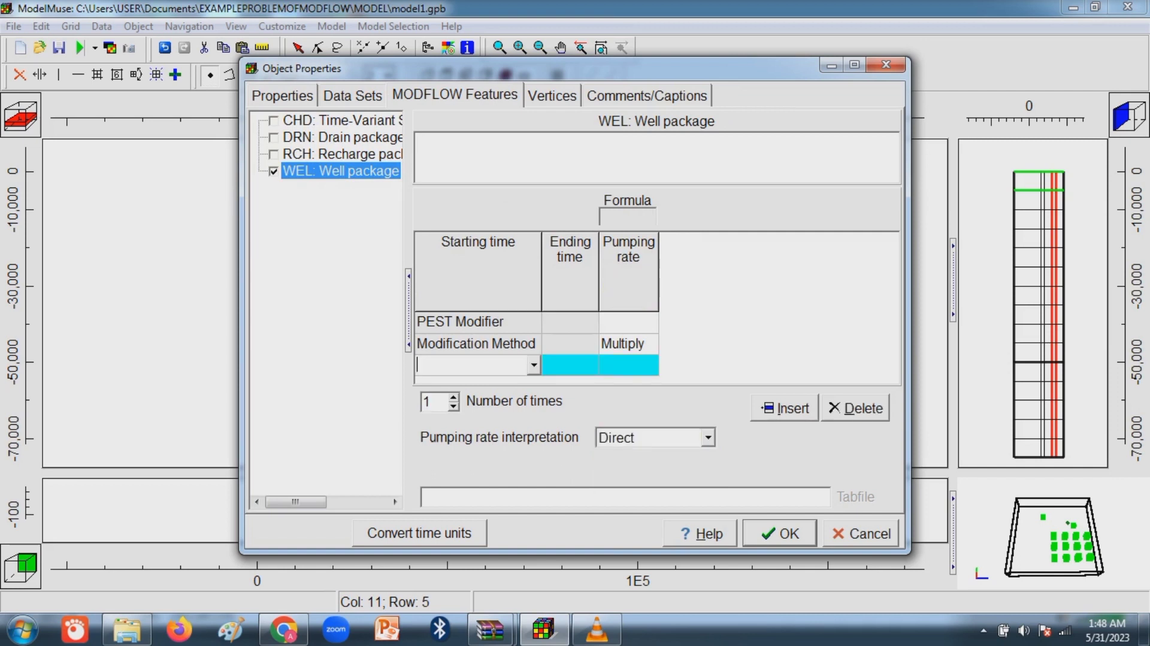
pyautogui.write('0')
pyautogui.click(615, 365)
pyautogui.write('-5')
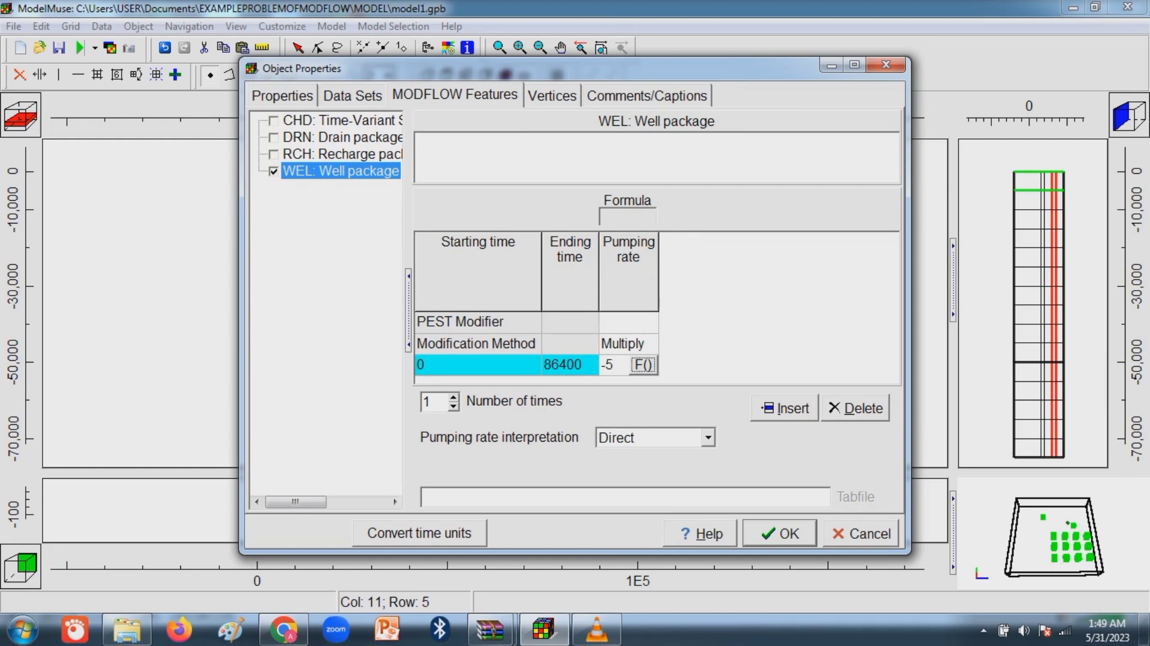
pyautogui.click(779, 534)
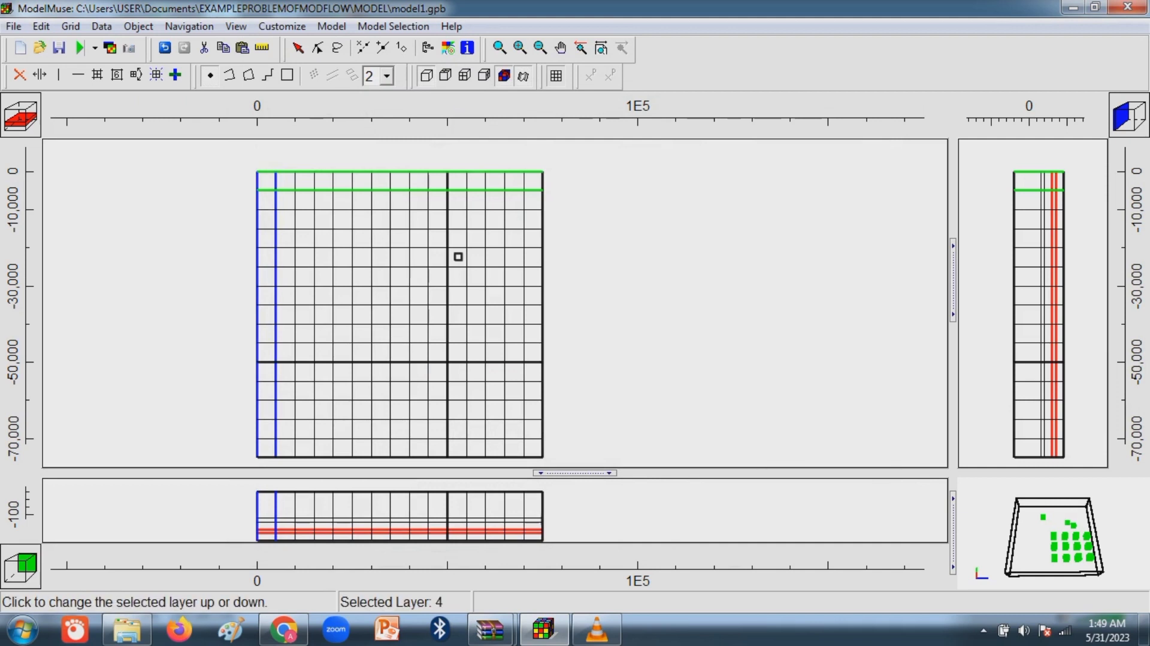
# Move the displayed layer in the top view up from layer 4 to layer 1, viewing the well cells.
pyautogui.click(21, 127)
pyautogui.click(22, 118)
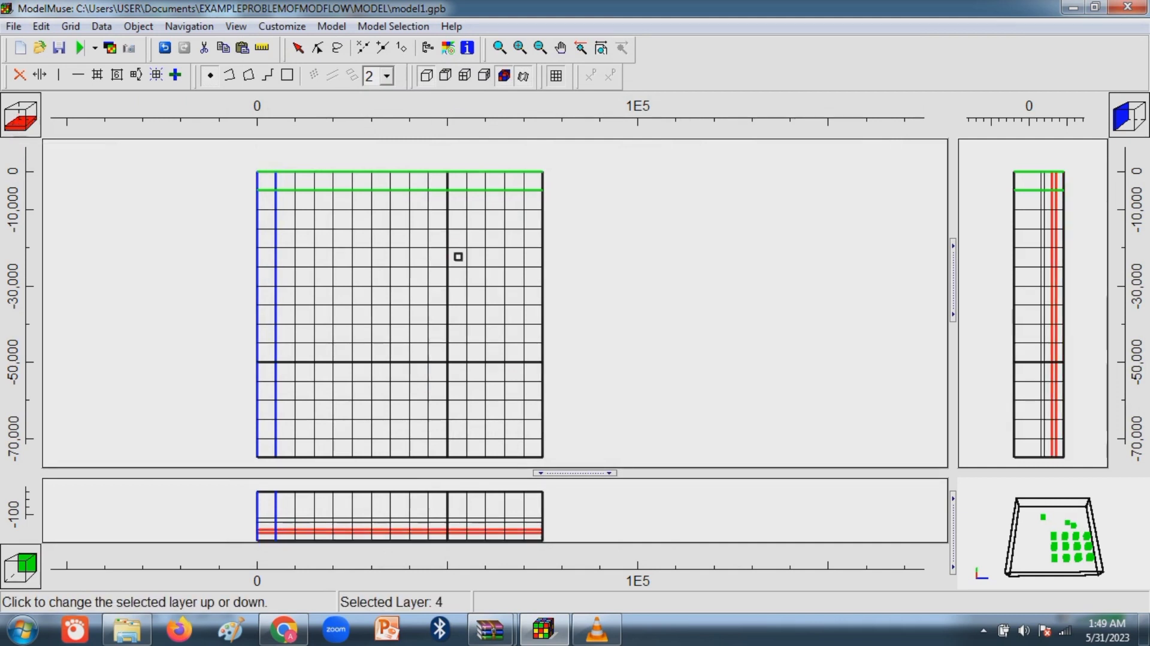
pyautogui.click(21, 114)
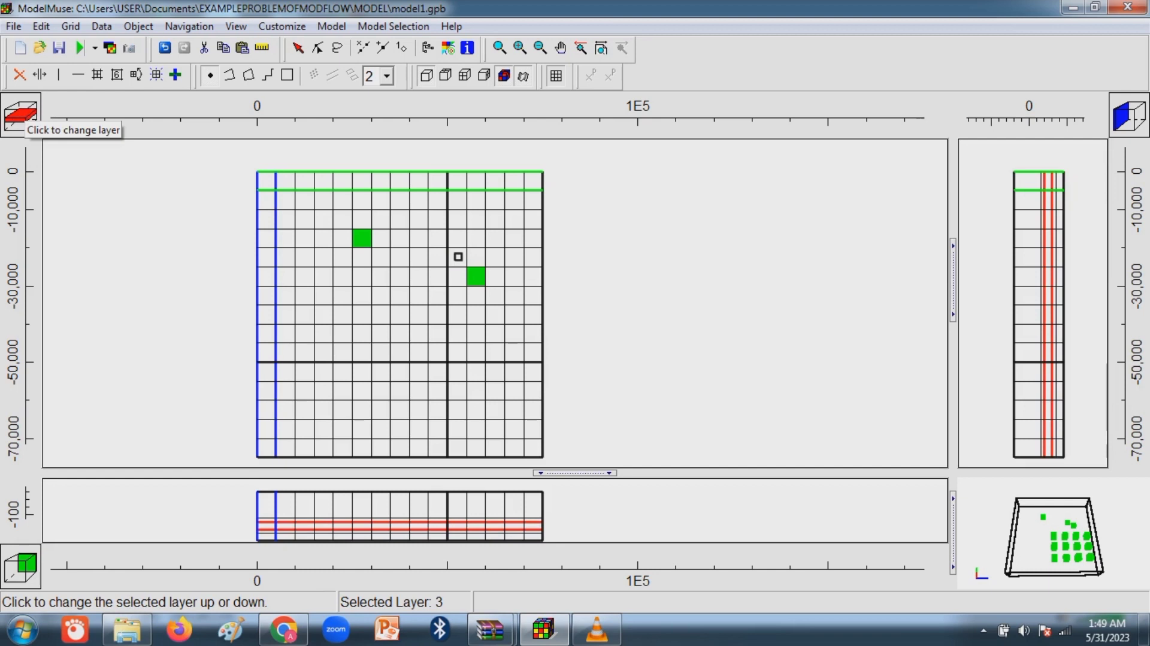
pyautogui.click(22, 111)
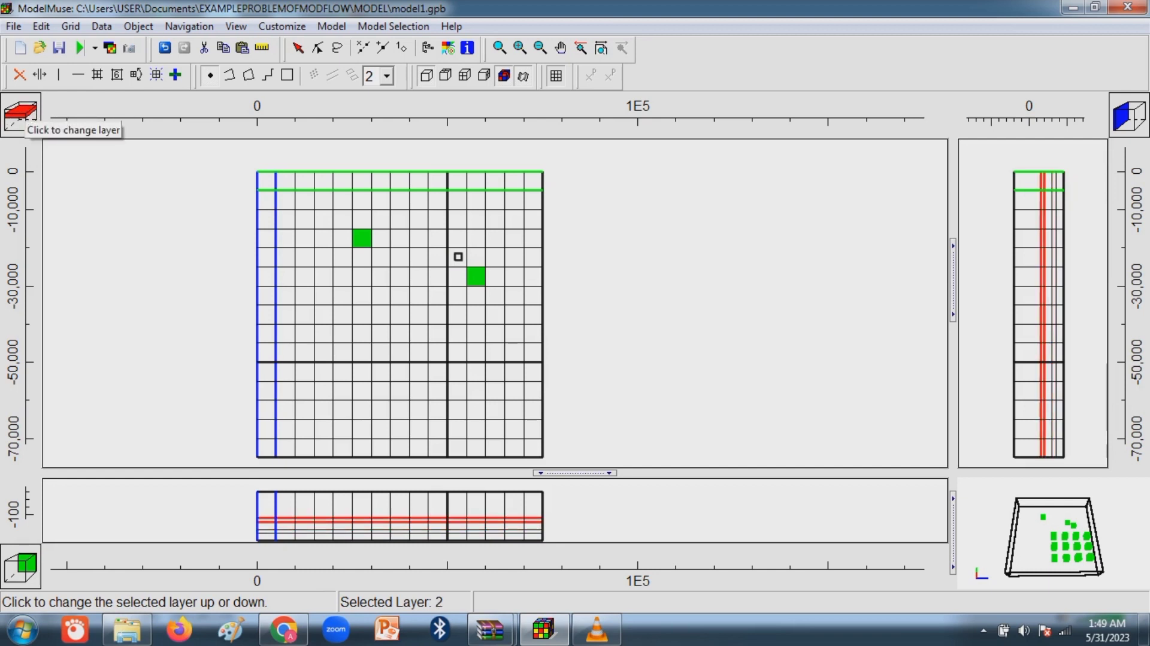
pyautogui.click(21, 110)
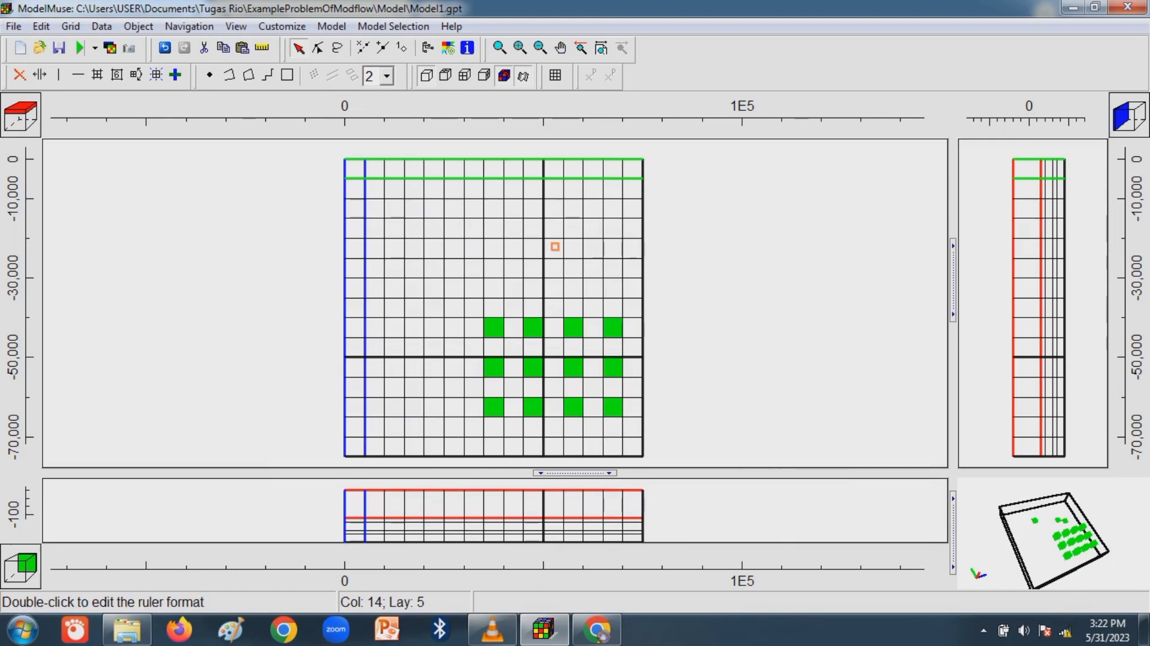
# In File Explorer, open the Drenes text file from the ExampleProblemModflowModelMuse Txt folder in Downloads and maximize it in Notepad.
pyautogui.click(127, 629)
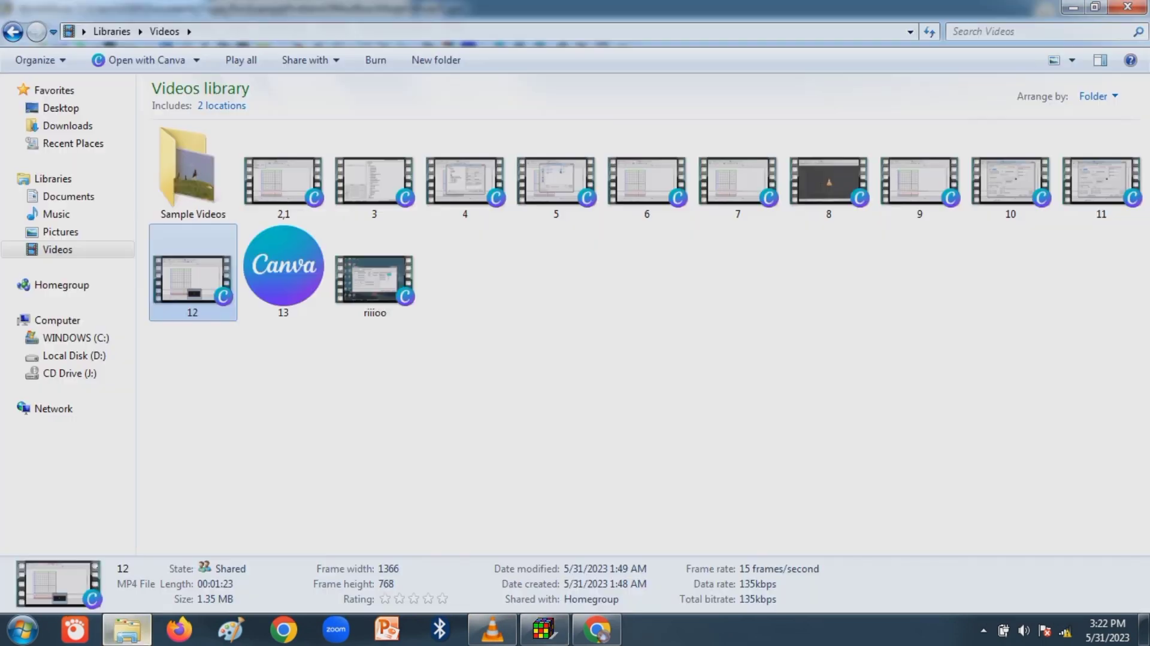
pyautogui.click(66, 196)
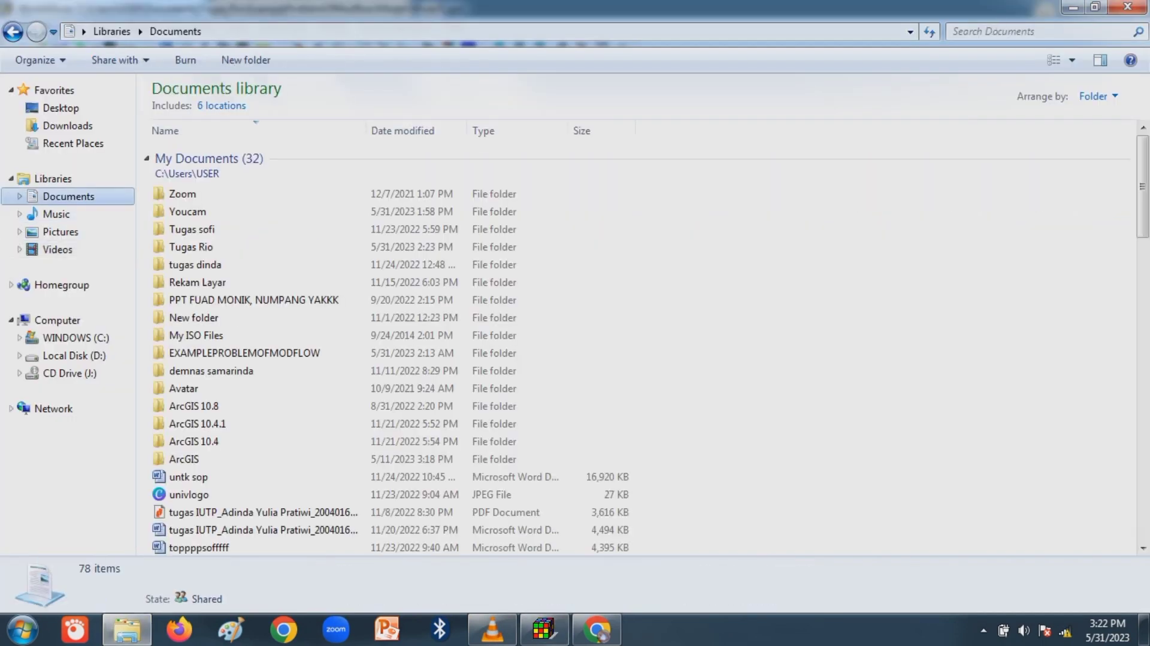
pyautogui.click(67, 126)
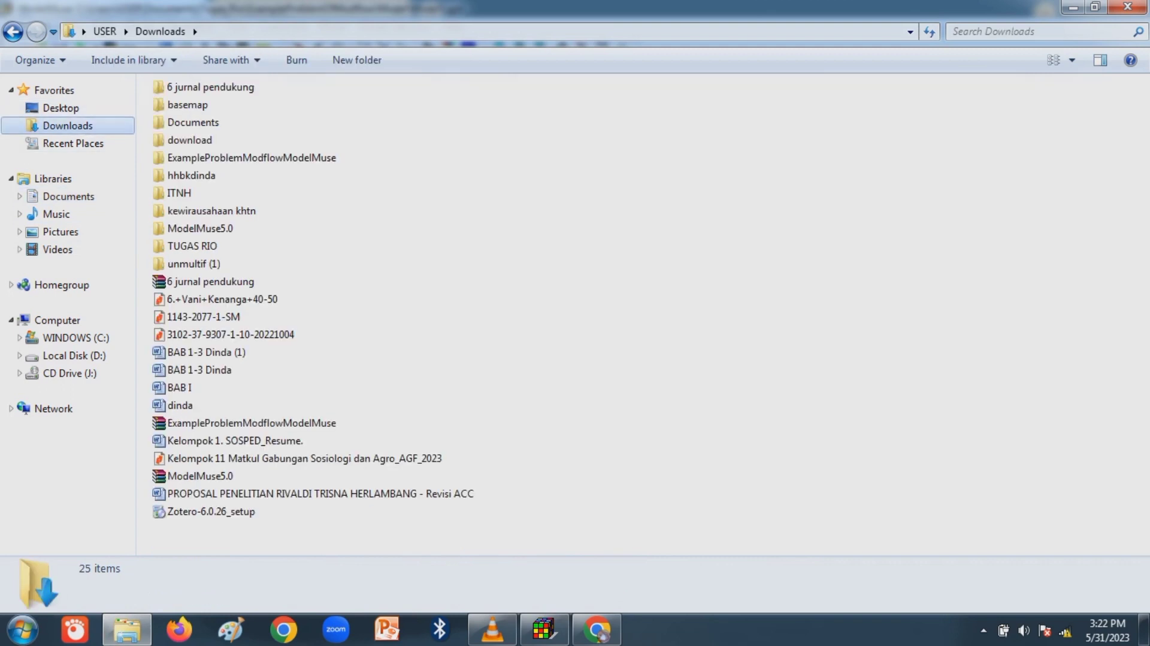
pyautogui.click(245, 157)
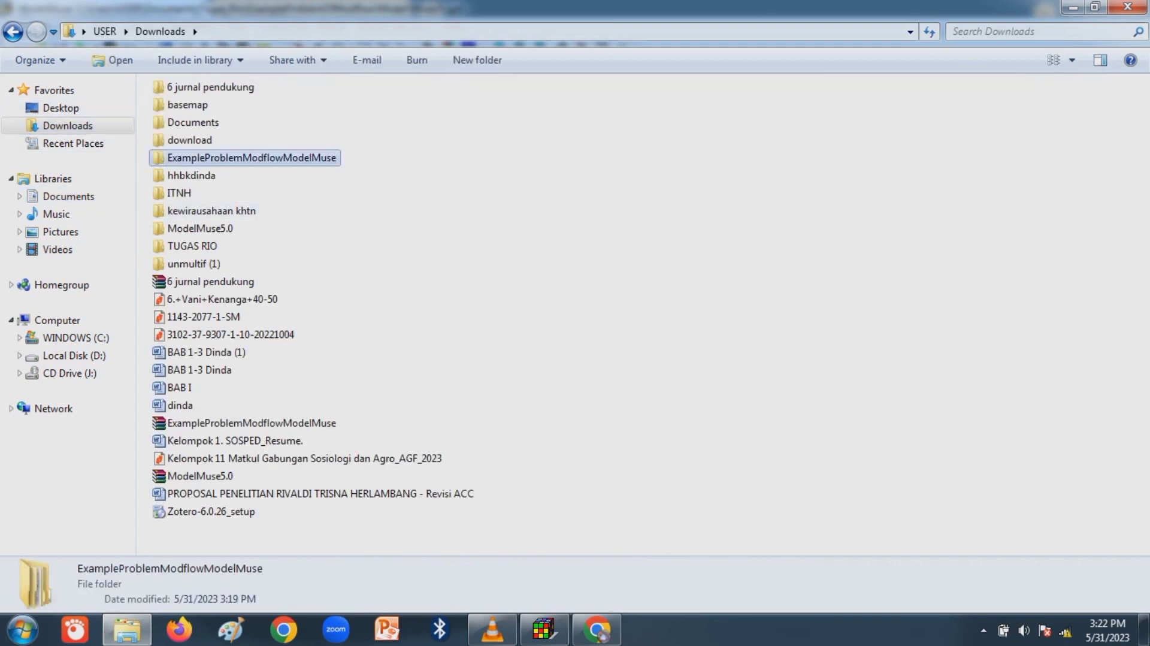
pyautogui.doubleClick(245, 157)
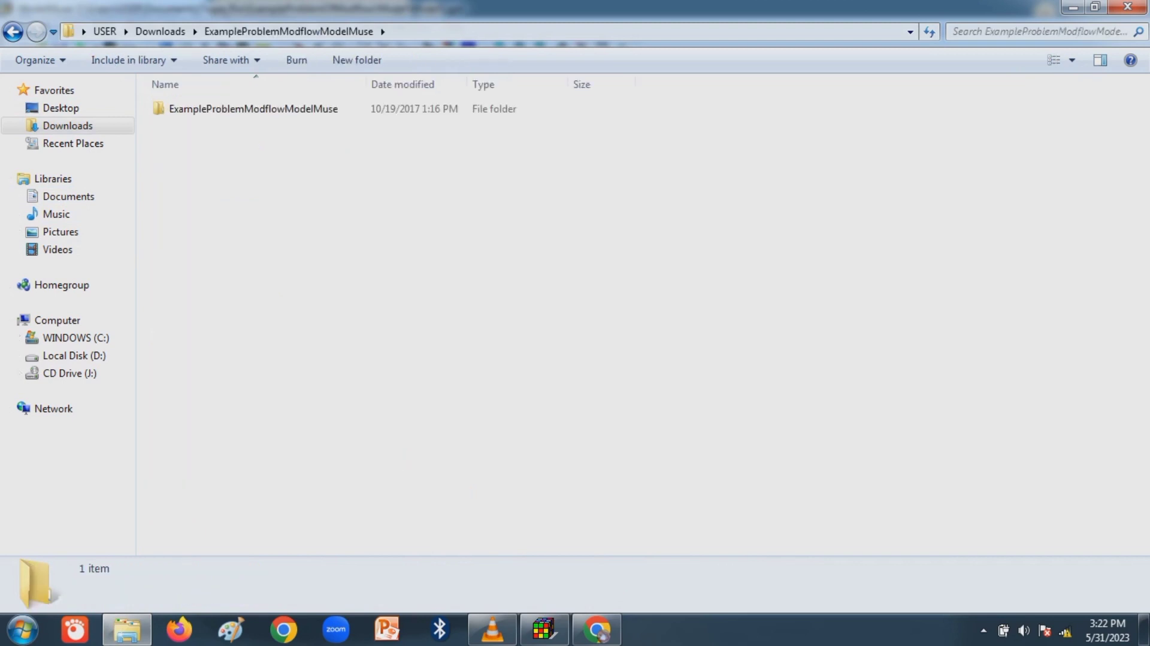
pyautogui.doubleClick(255, 113)
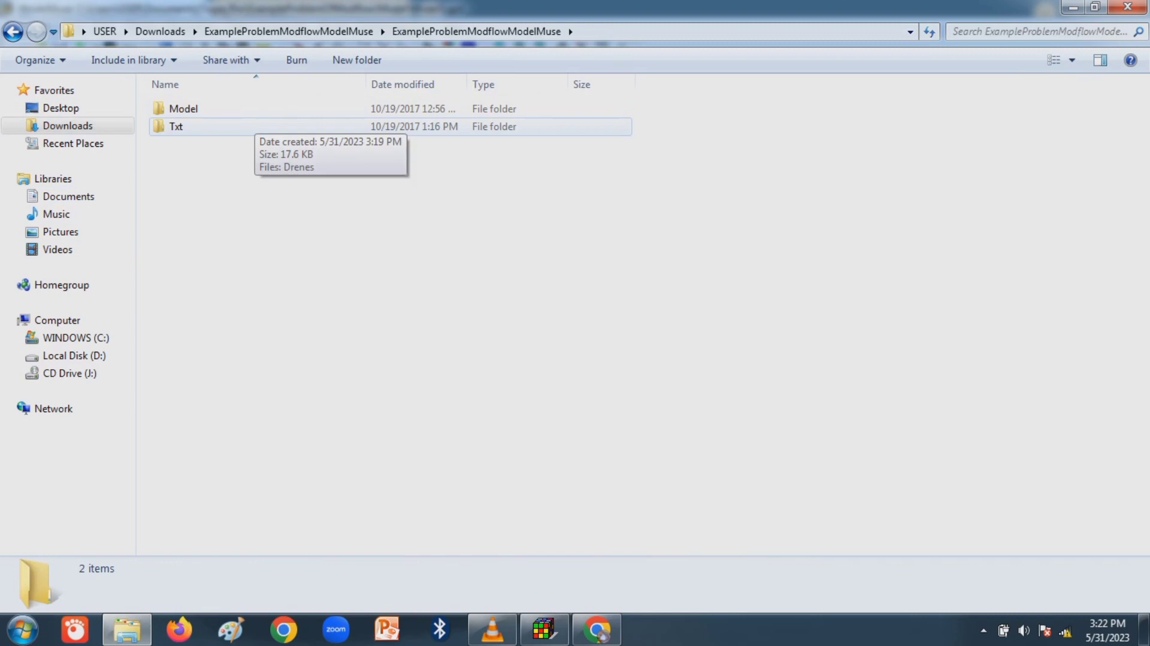
pyautogui.doubleClick(251, 126)
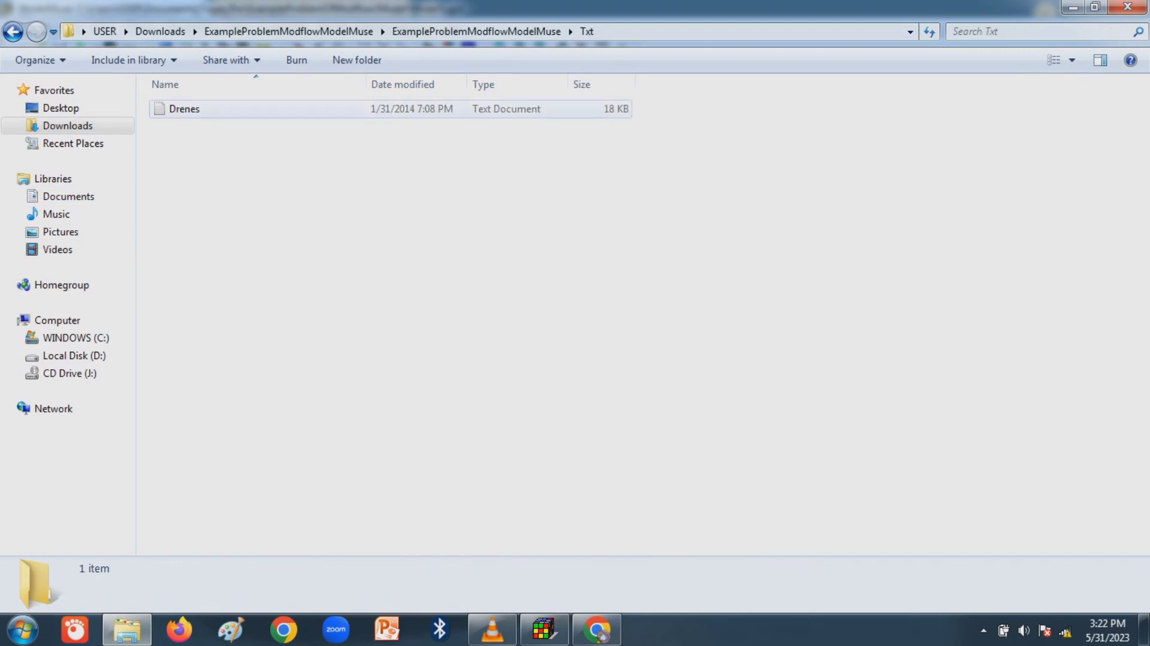
pyautogui.doubleClick(222, 110)
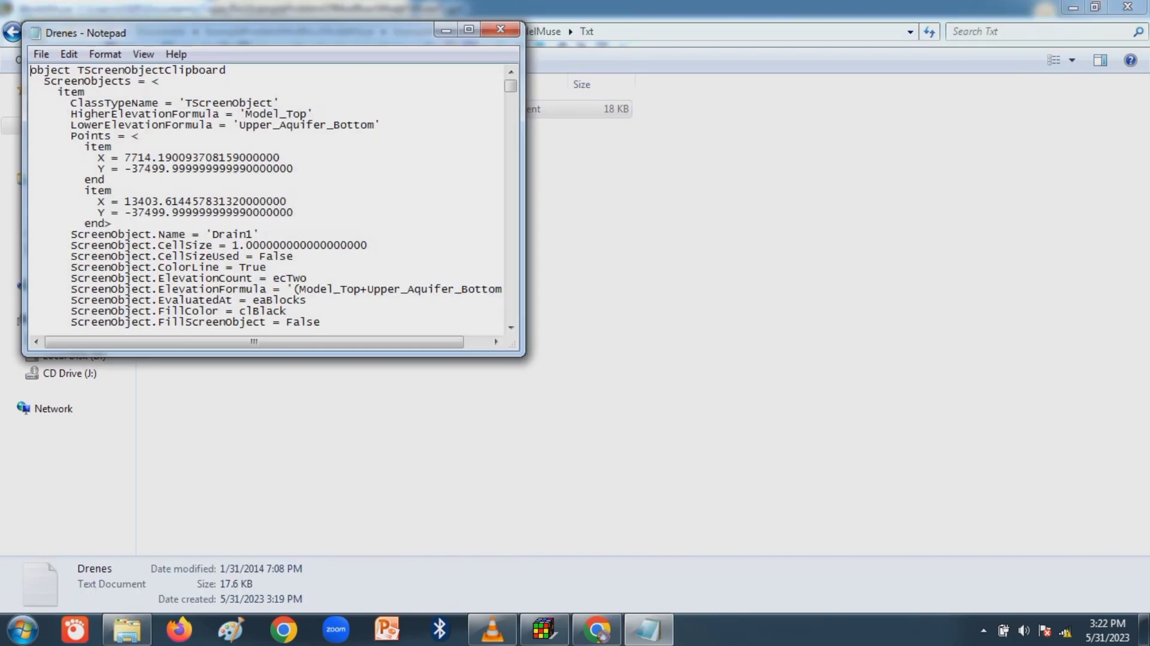
pyautogui.click(469, 30)
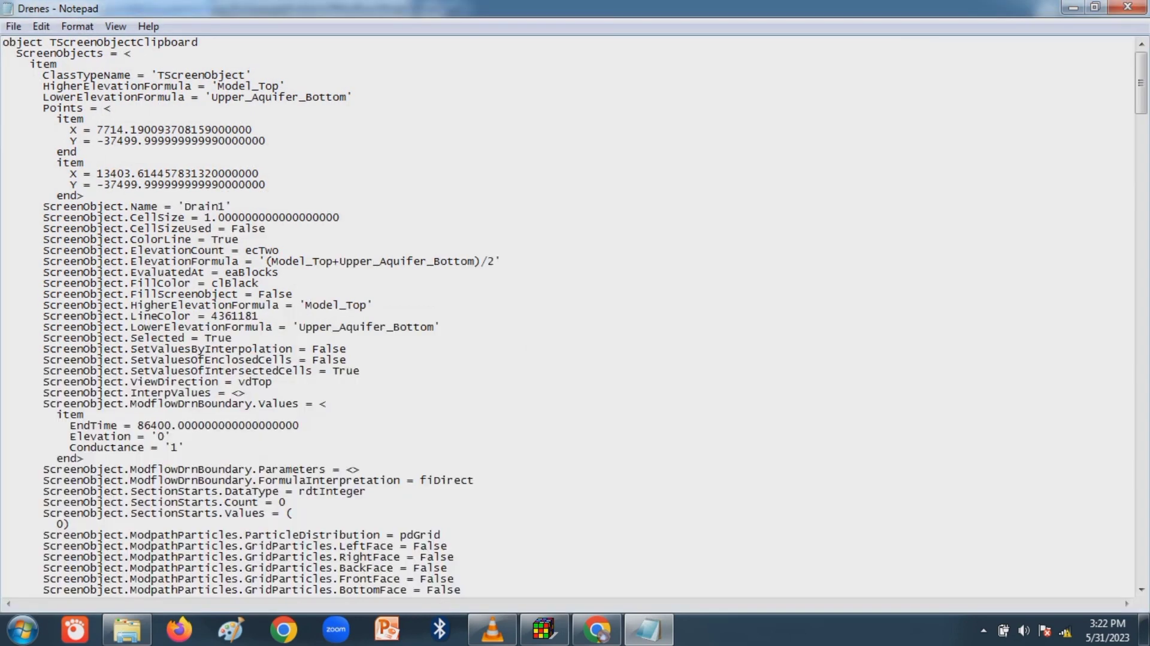
# Copy the entire contents of the Drenes text file.
pyautogui.click(40, 26)
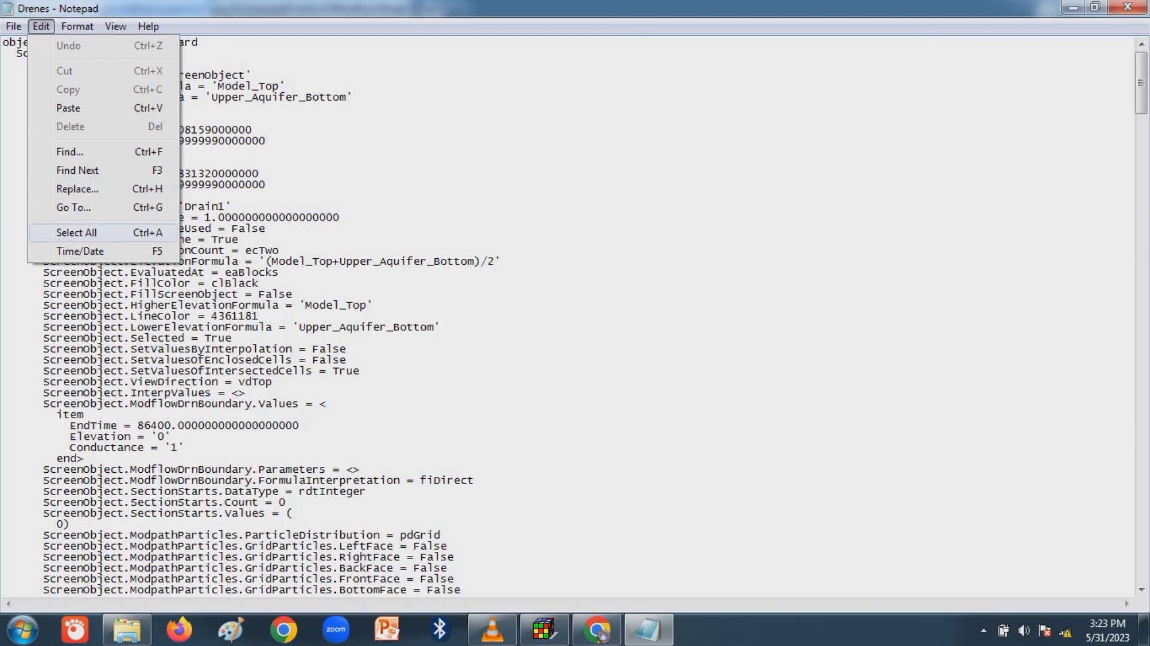
pyautogui.press('Return')
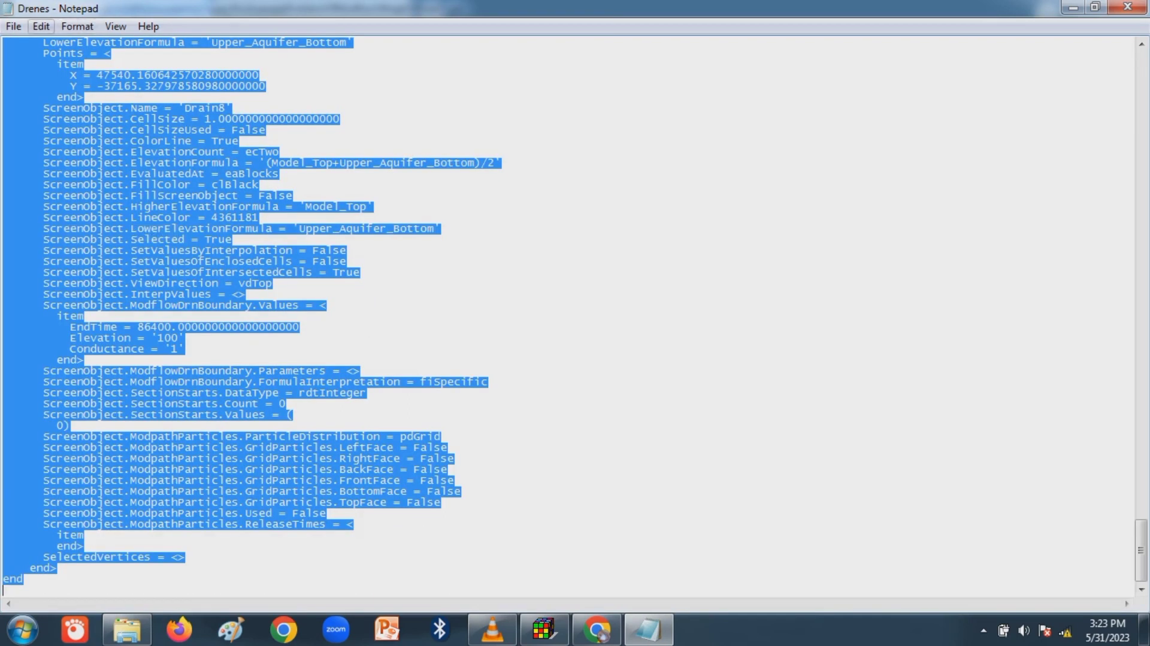
pyautogui.click(41, 25)
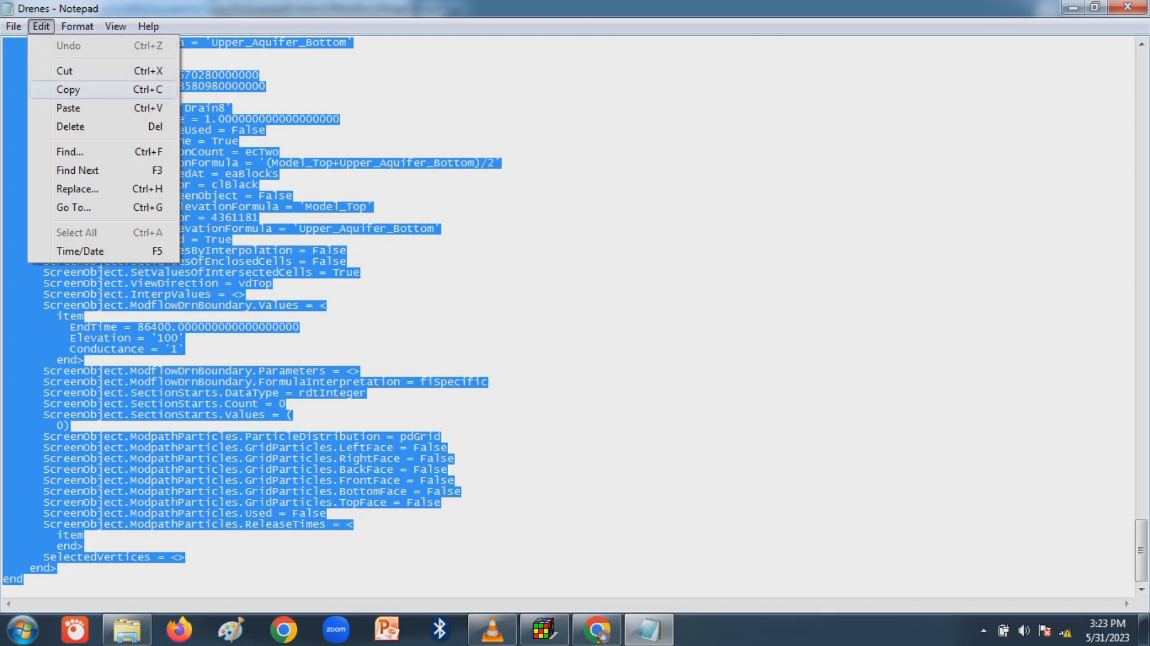
pyautogui.press('Return')
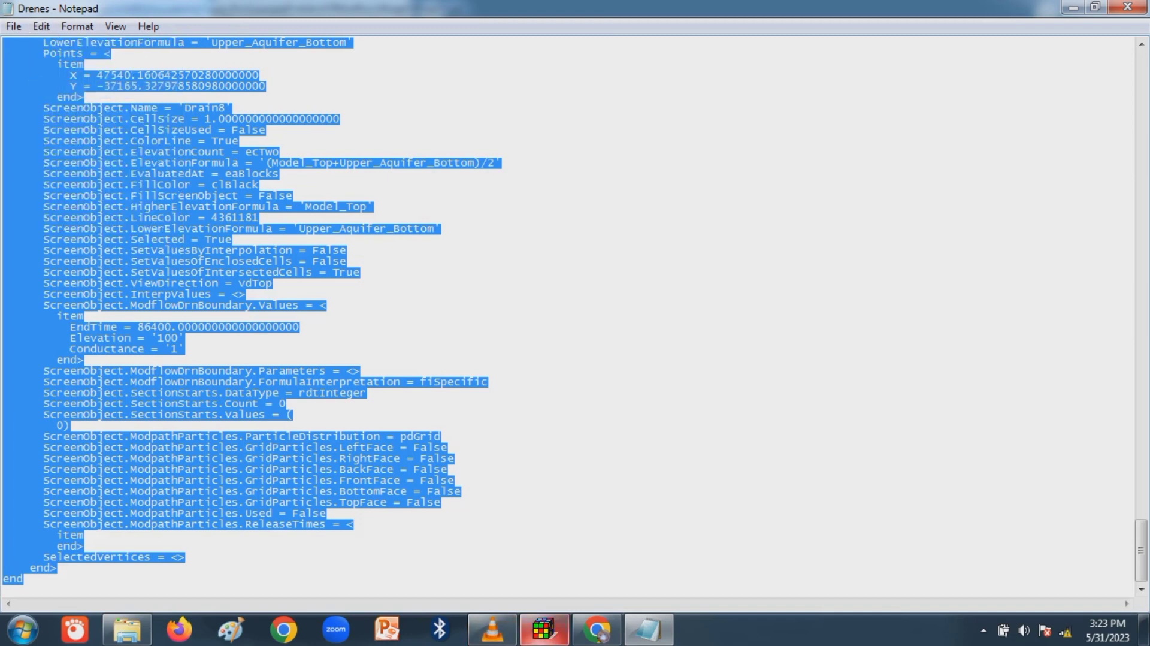
# Switch to ModelMuse and paste the copied drain objects into the model.
pyautogui.click(544, 630)
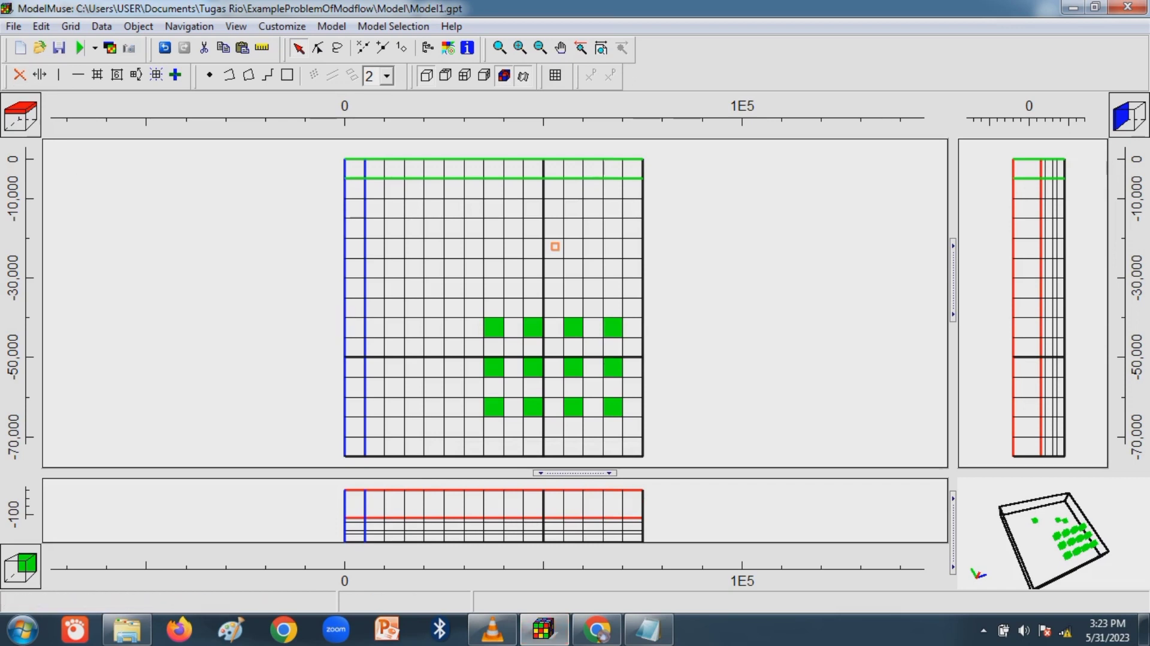
pyautogui.click(41, 26)
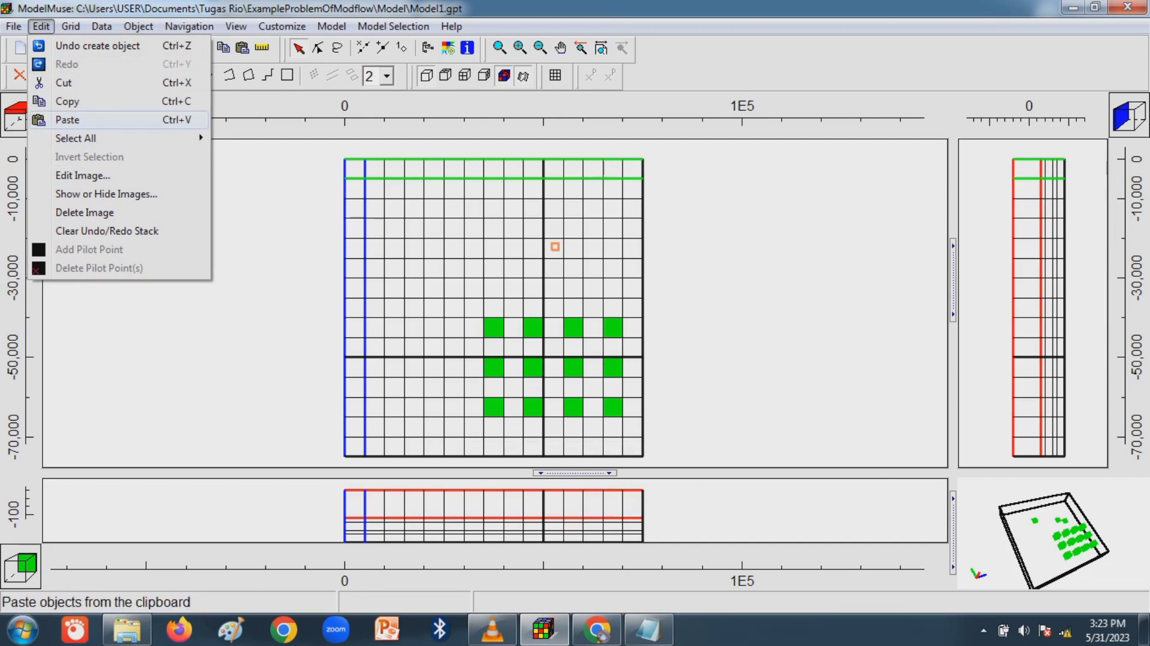
pyautogui.click(119, 119)
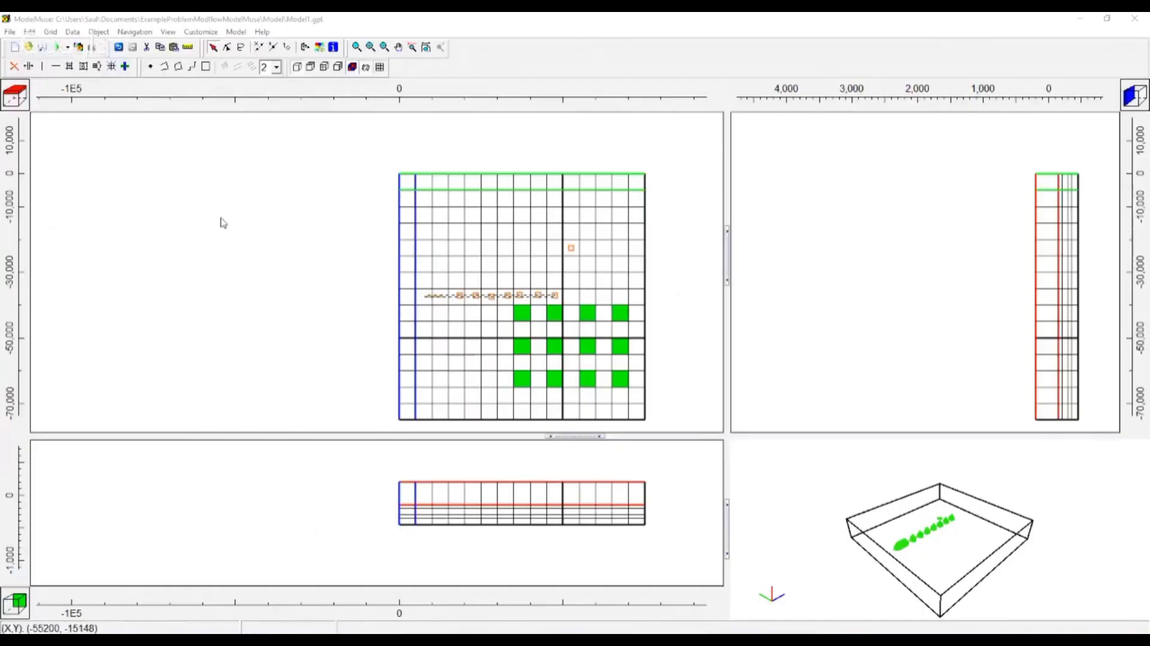
# Import the head results for Period 1, Step 1, Total Time 86400 and display them as a contour grid.
pyautogui.click(80, 48)
pyautogui.click(508, 216)
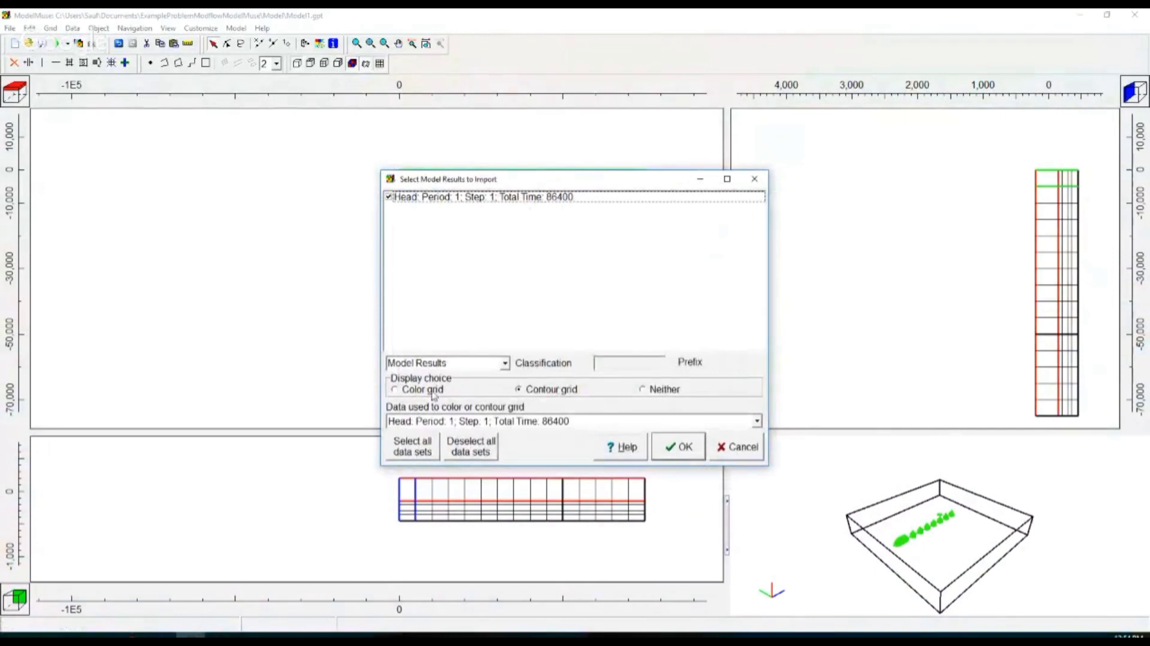
pyautogui.click(682, 447)
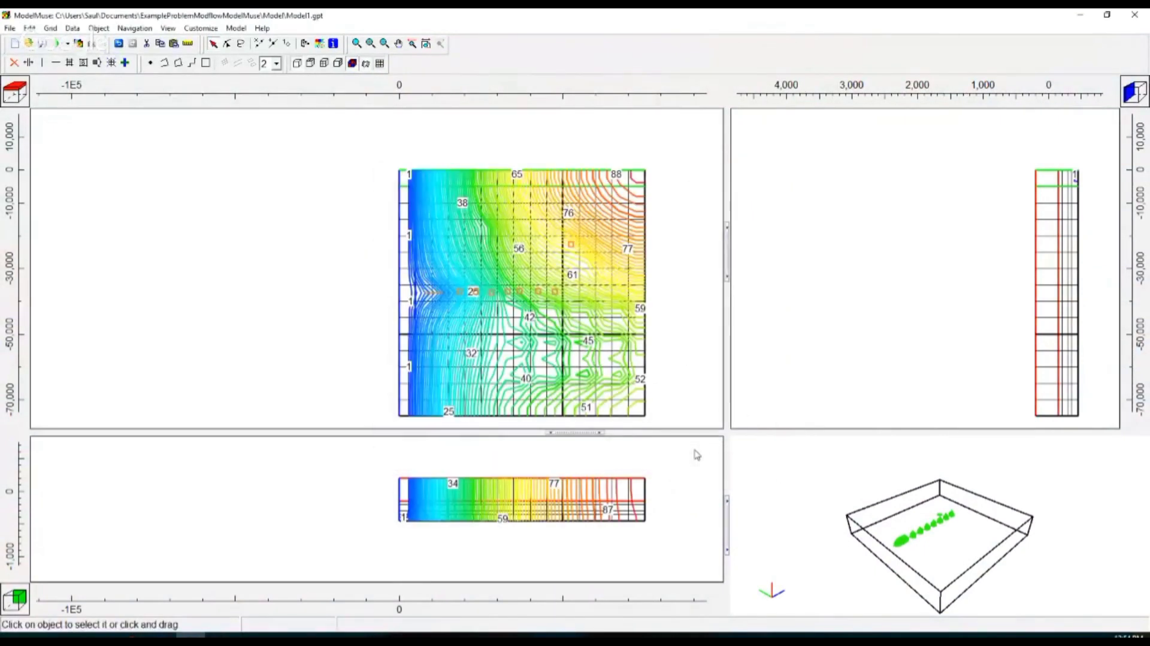
# Enlarge the top view around the model grid and display the head contours of layer 2.
pyautogui.moveTo(572, 432); pyautogui.dragTo(581, 492)
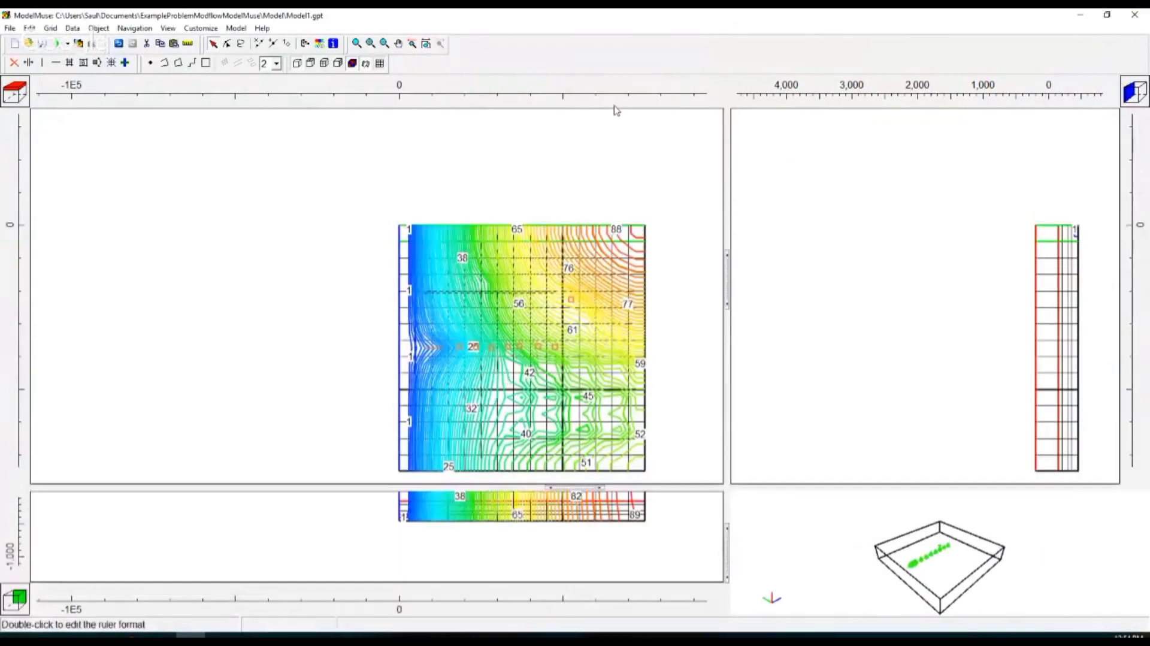
pyautogui.click(356, 43)
pyautogui.moveTo(379, 212); pyautogui.dragTo(657, 479)
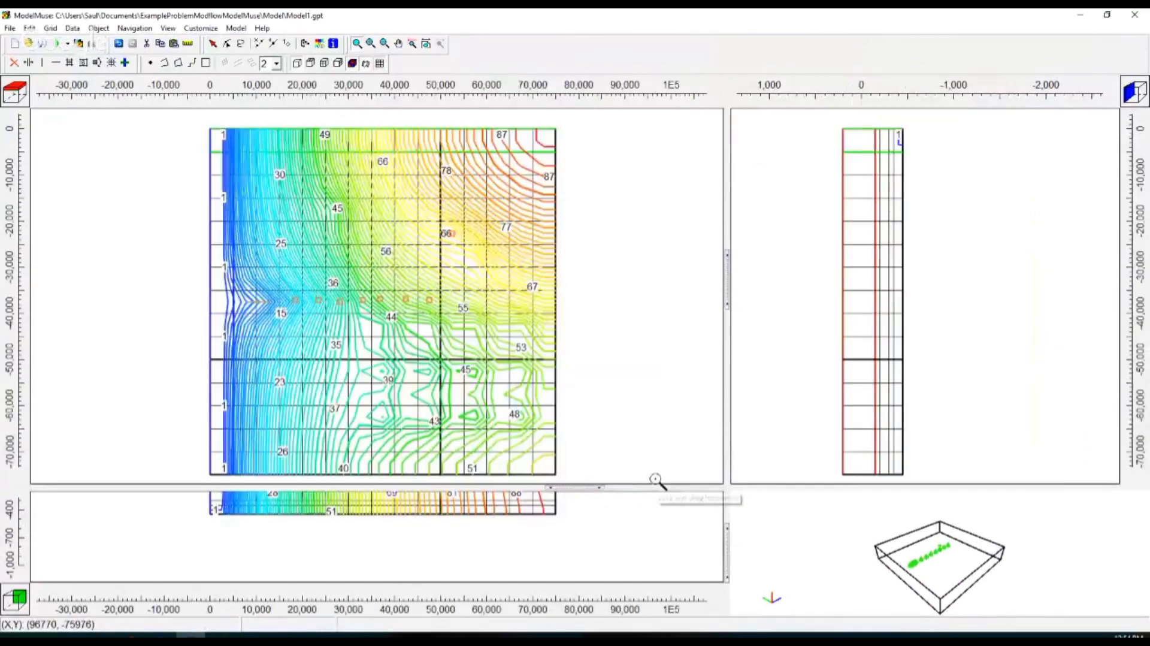
pyautogui.click(16, 103)
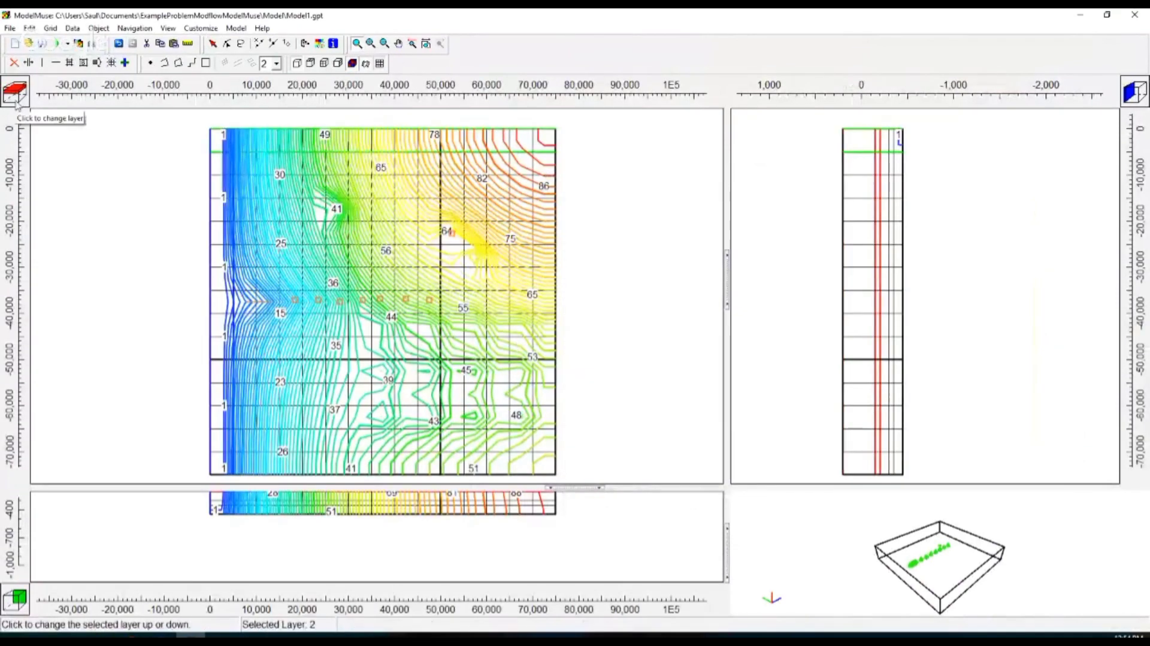